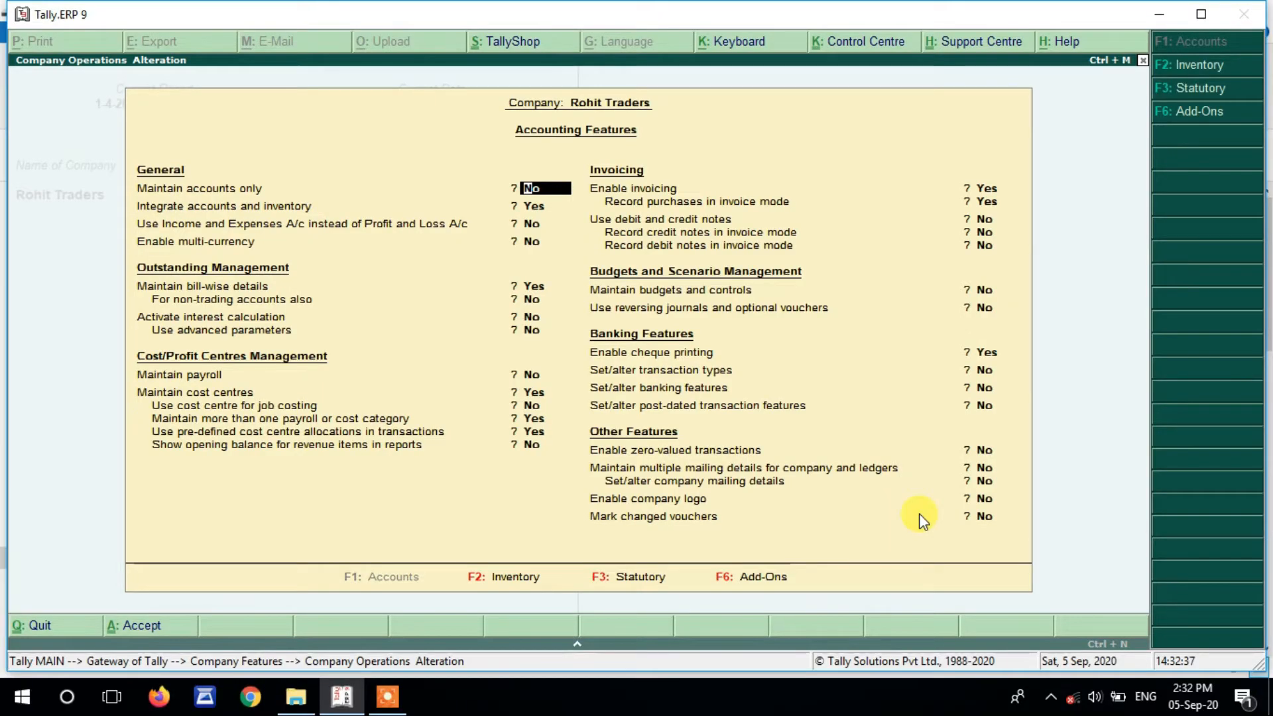
# - Open the company's statutory and taxation features and set Set/alter GST details to Yes
pyautogui.press('Escape')
pyautogui.press('Return')
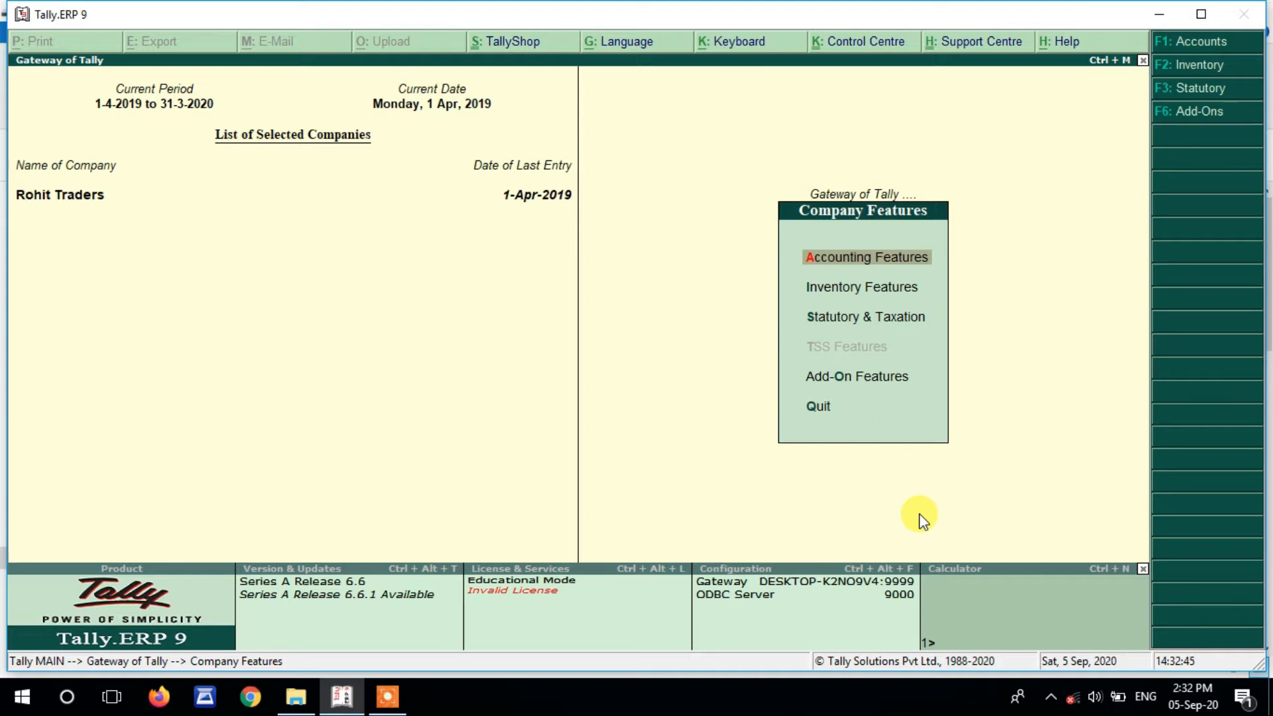
pyautogui.press('s')
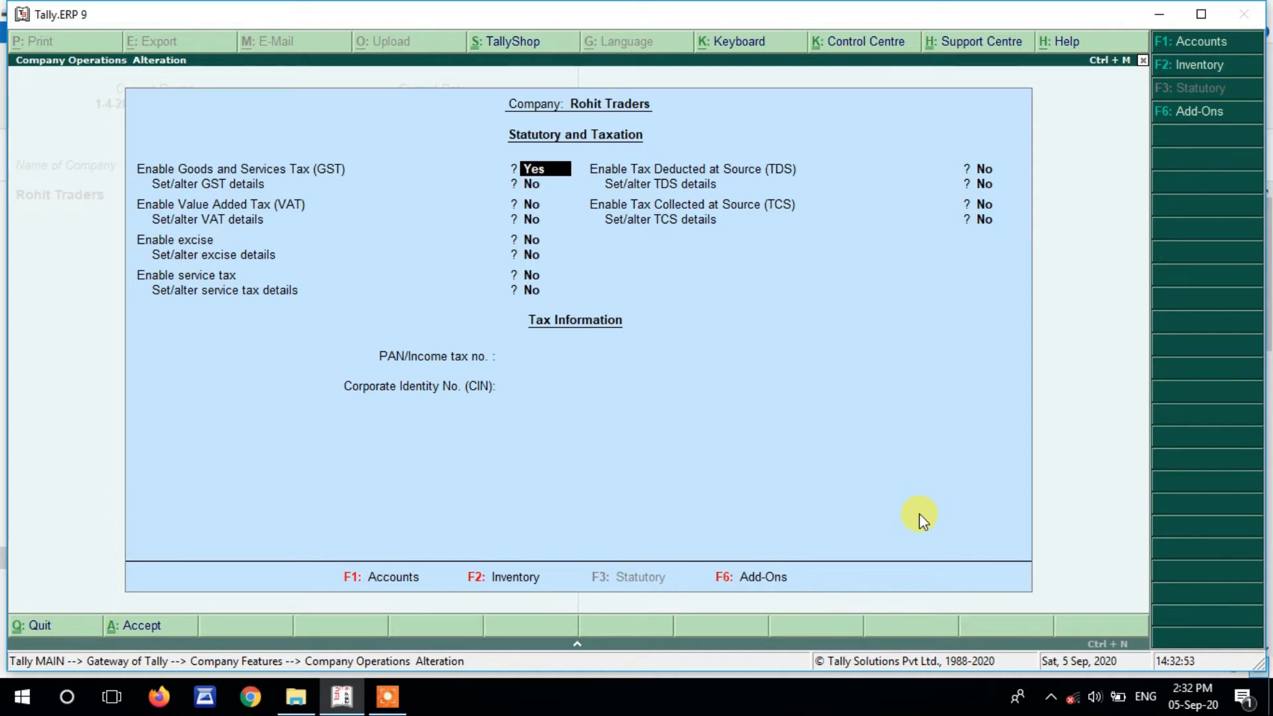
pyautogui.press('Return')
pyautogui.write('y')
pyautogui.press('Return')
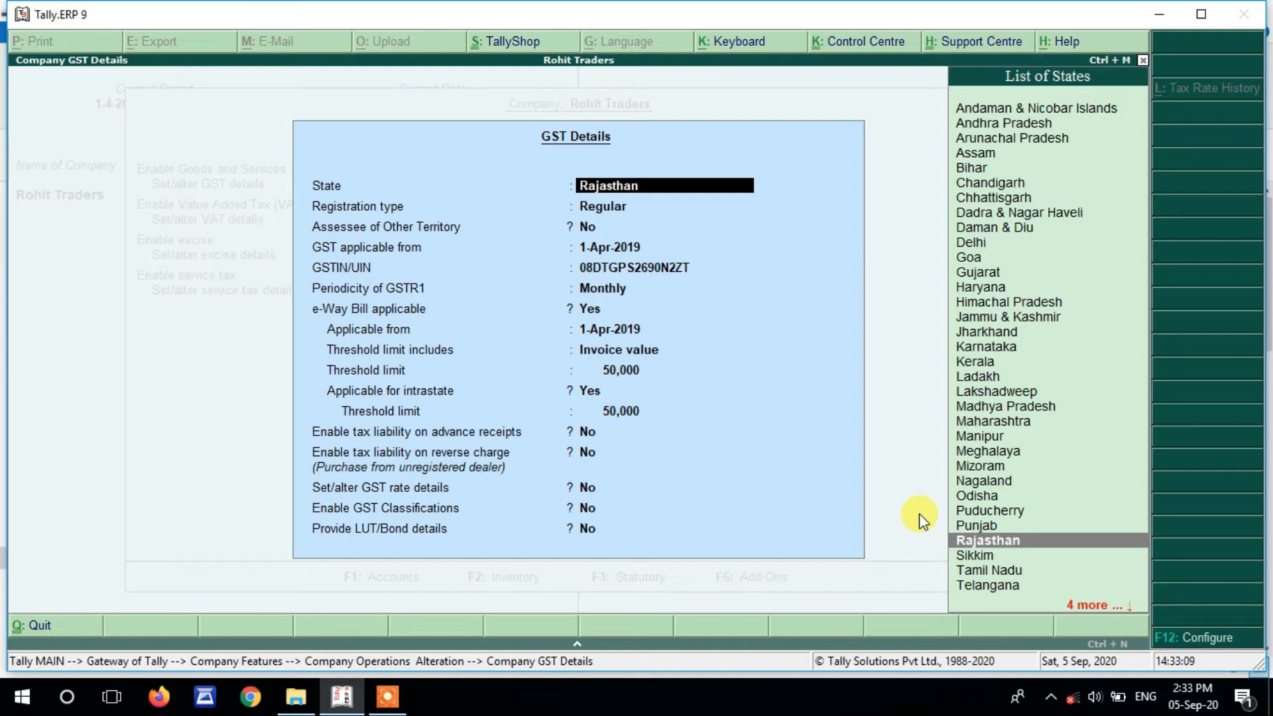
# - Review the company's GST details from state and registration type to LUT/Bond details, accept them as they are and leave the company features
pyautogui.press('Return')
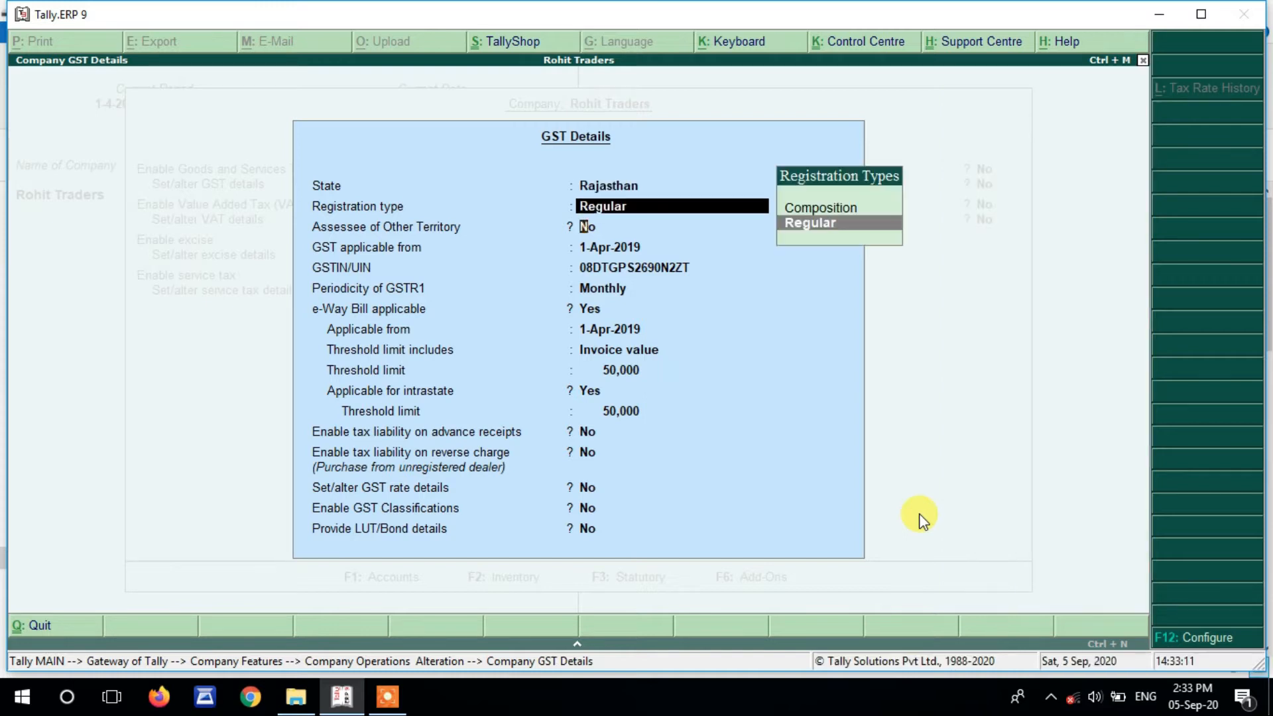
pyautogui.press('Return')
pyautogui.press('Return')
pyautogui.press('Return')
pyautogui.press('Return')
pyautogui.press('Return')
pyautogui.press('Return')
pyautogui.press('Return')
pyautogui.press('Return')
pyautogui.press('Return')
pyautogui.press('Return')
pyautogui.press('Return')
pyautogui.press('Return')
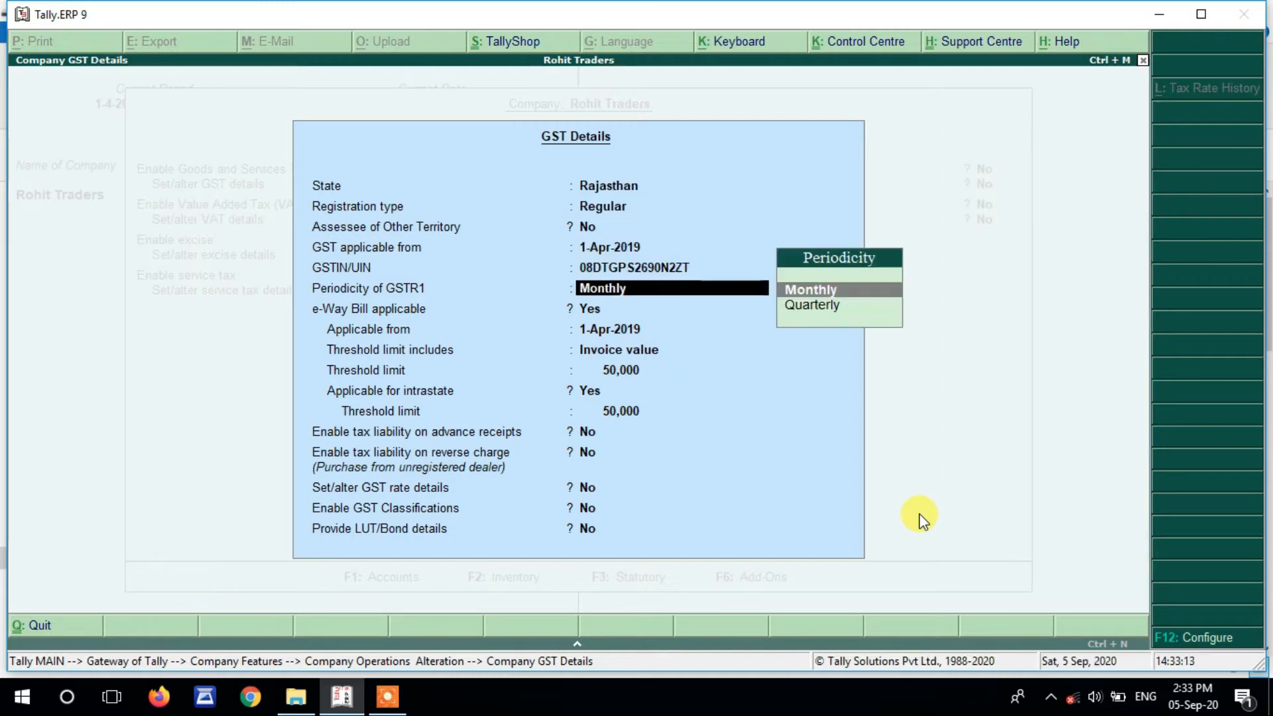
pyautogui.press('Return')
pyautogui.press('Return')
pyautogui.press('Return')
pyautogui.press('Return')
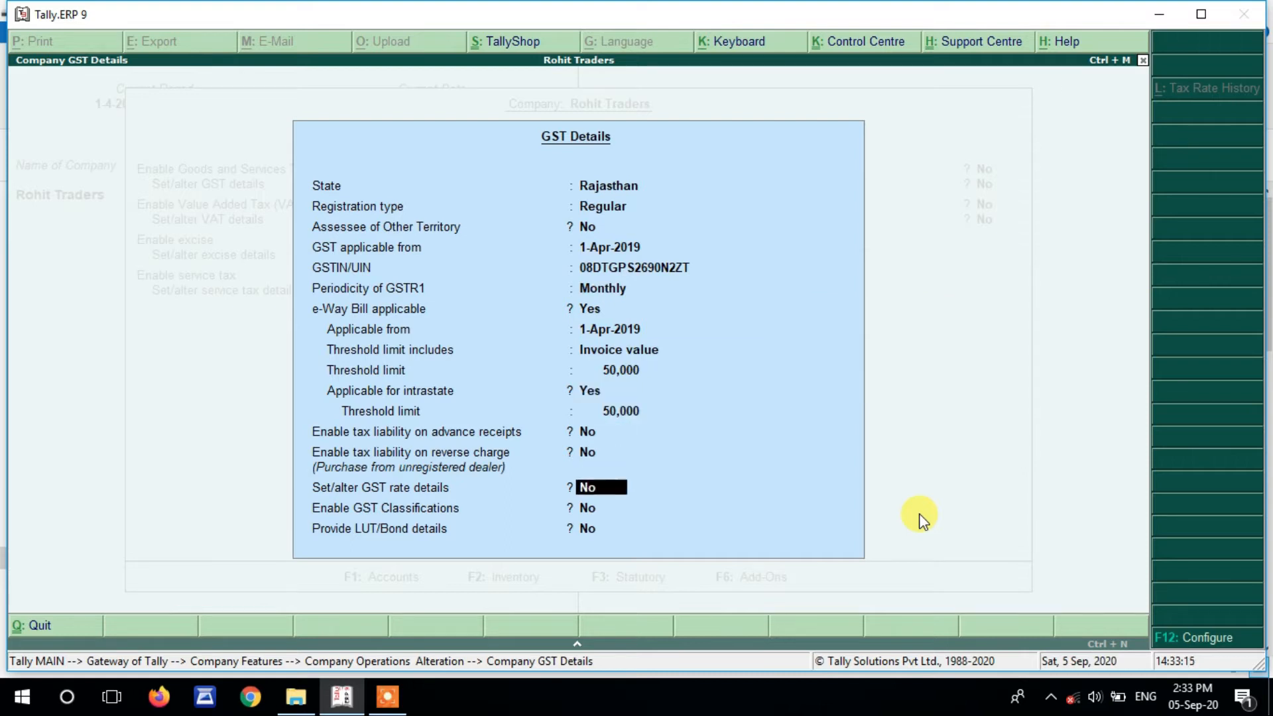
pyautogui.press('Return')
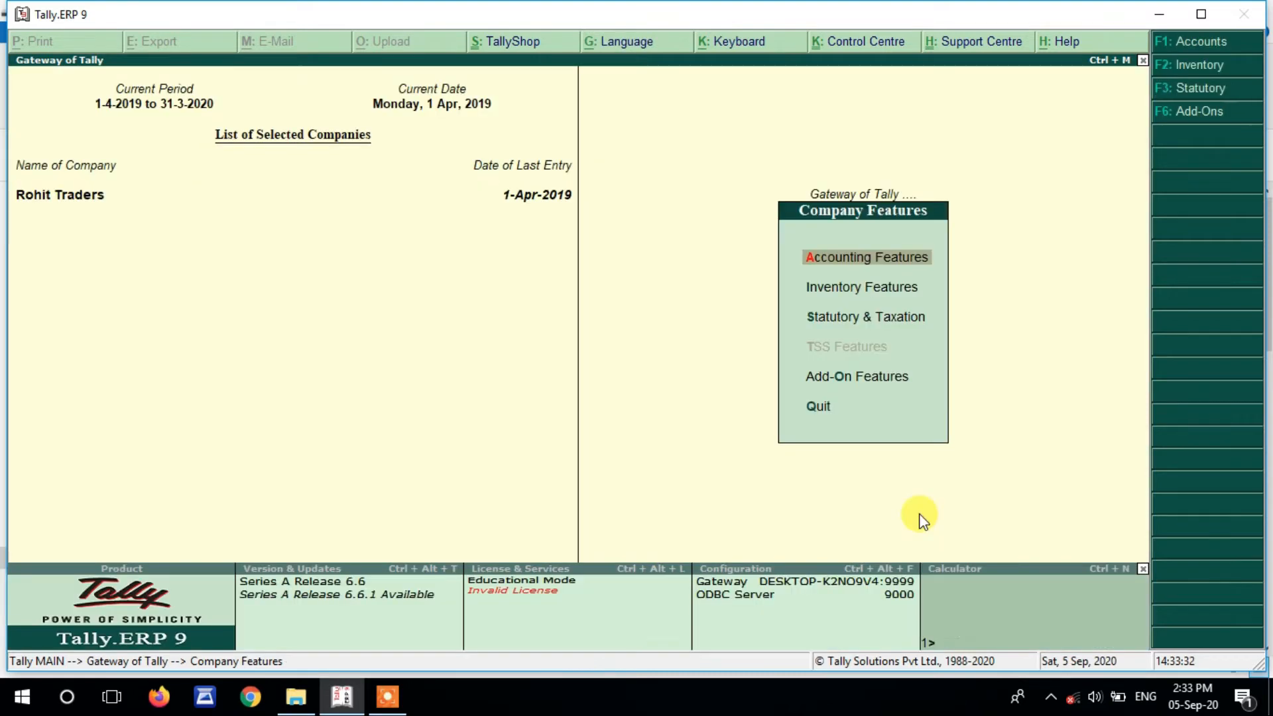
pyautogui.press('Escape')
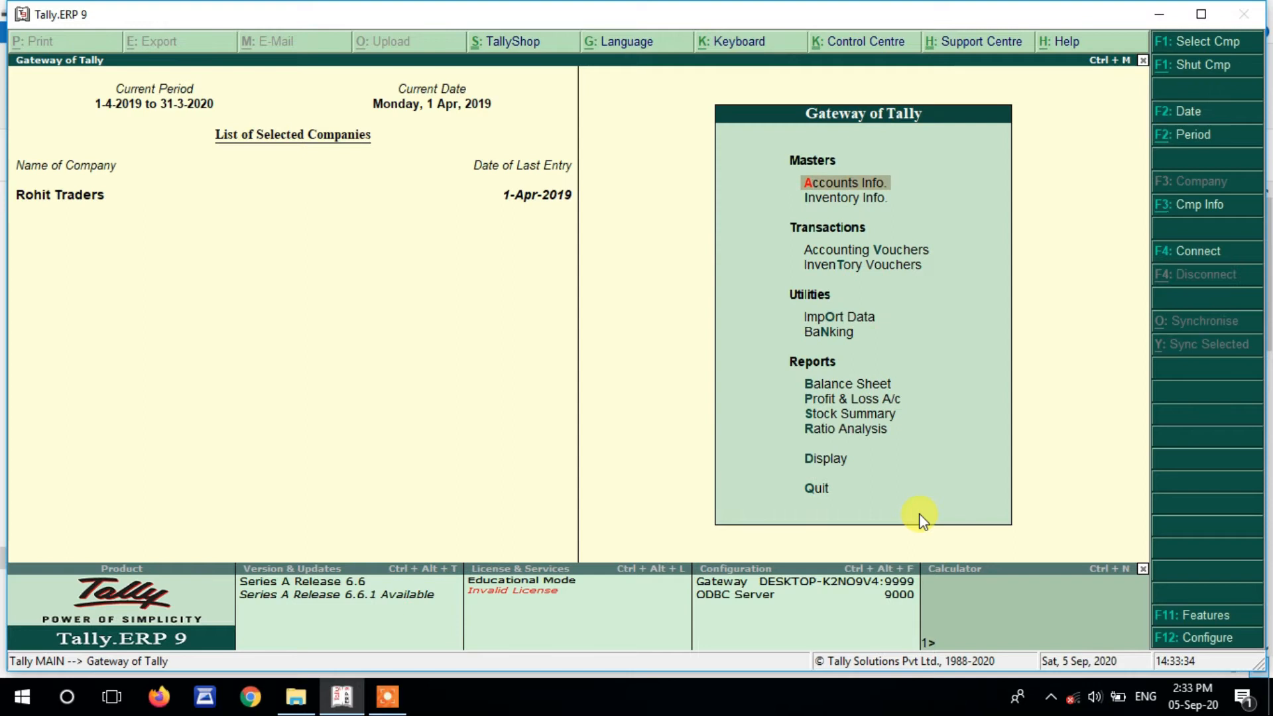
# - Enable purchase order processing and sales order processing in the company's inventory features, and accept the changes
pyautogui.press('F11')
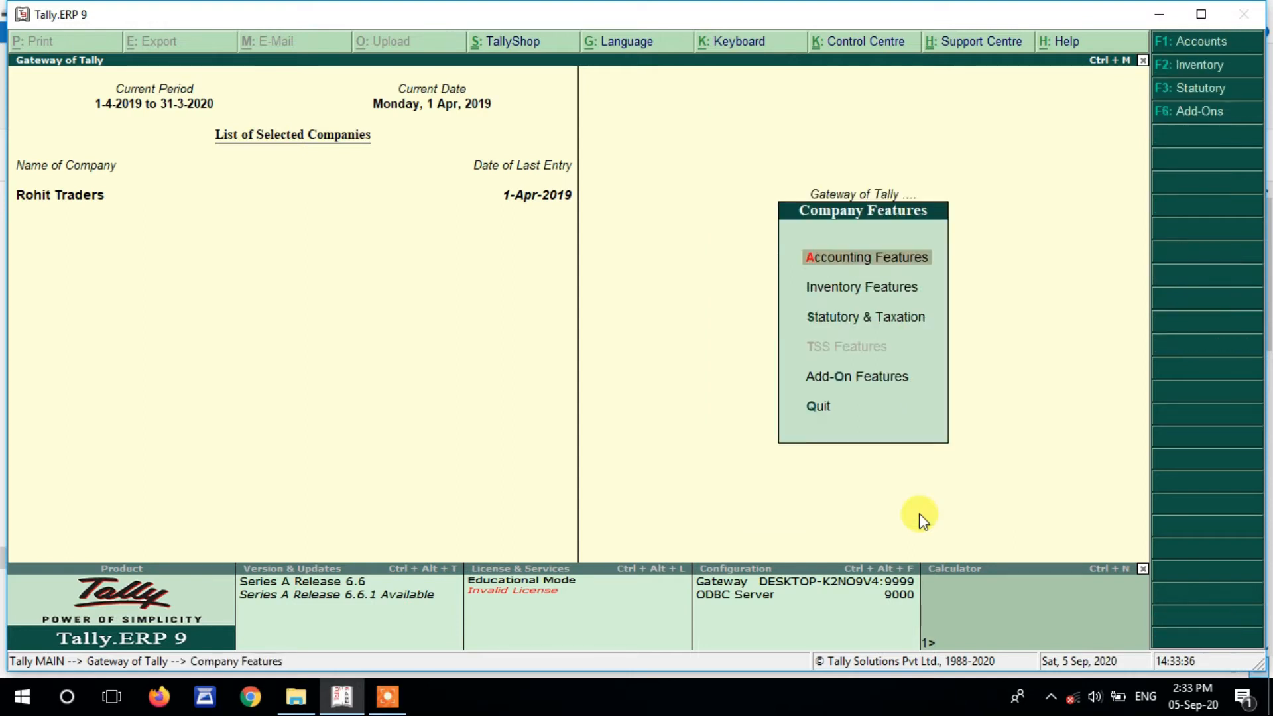
pyautogui.press('F2')
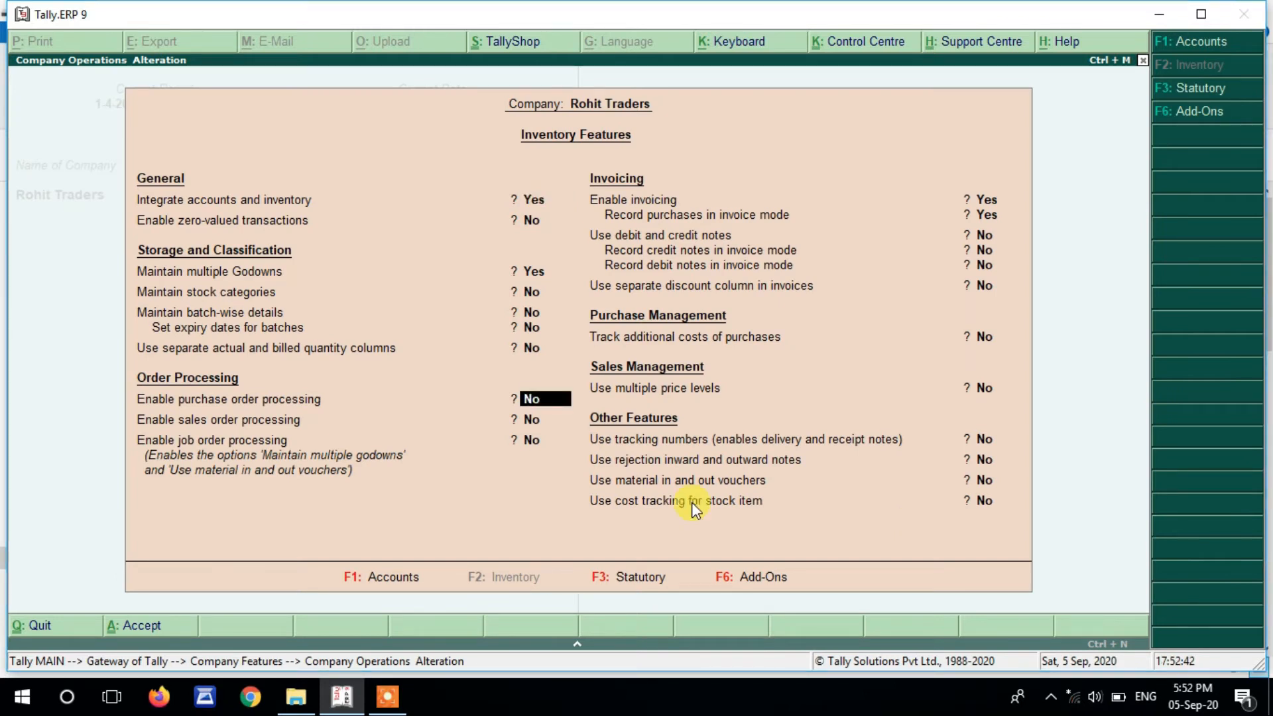
pyautogui.press('y')
pyautogui.press('Return')
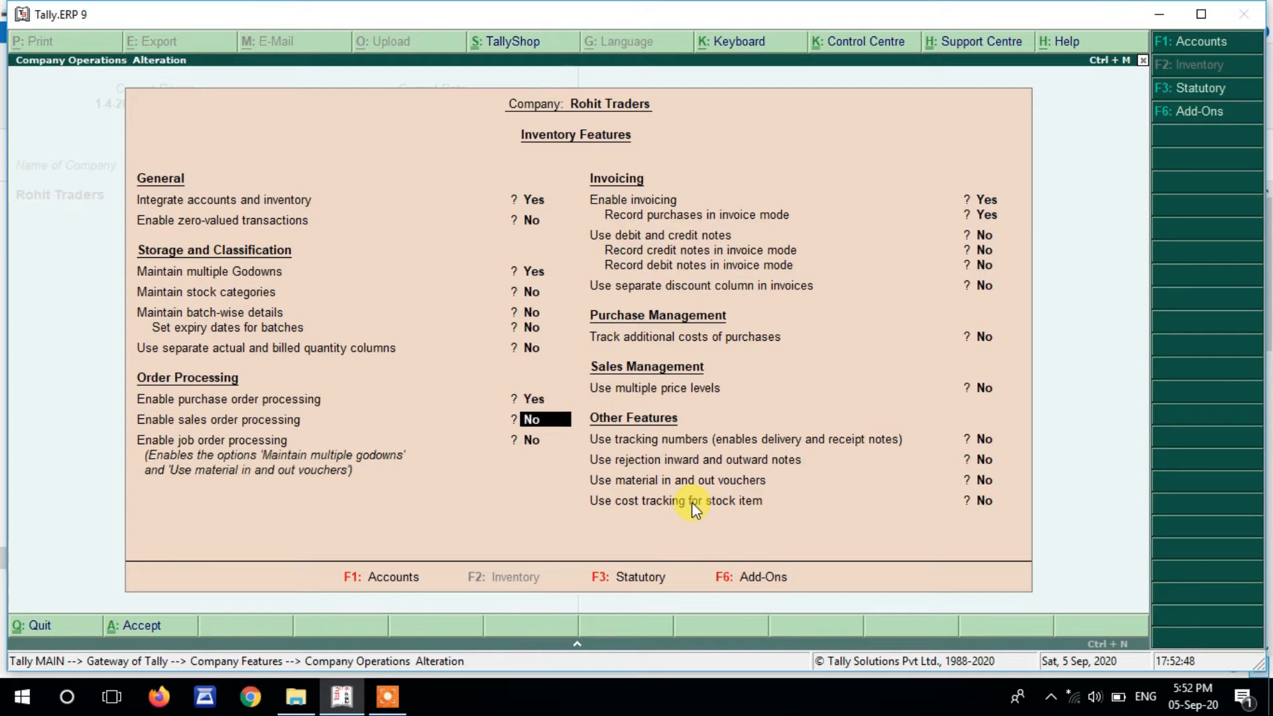
pyautogui.press('y')
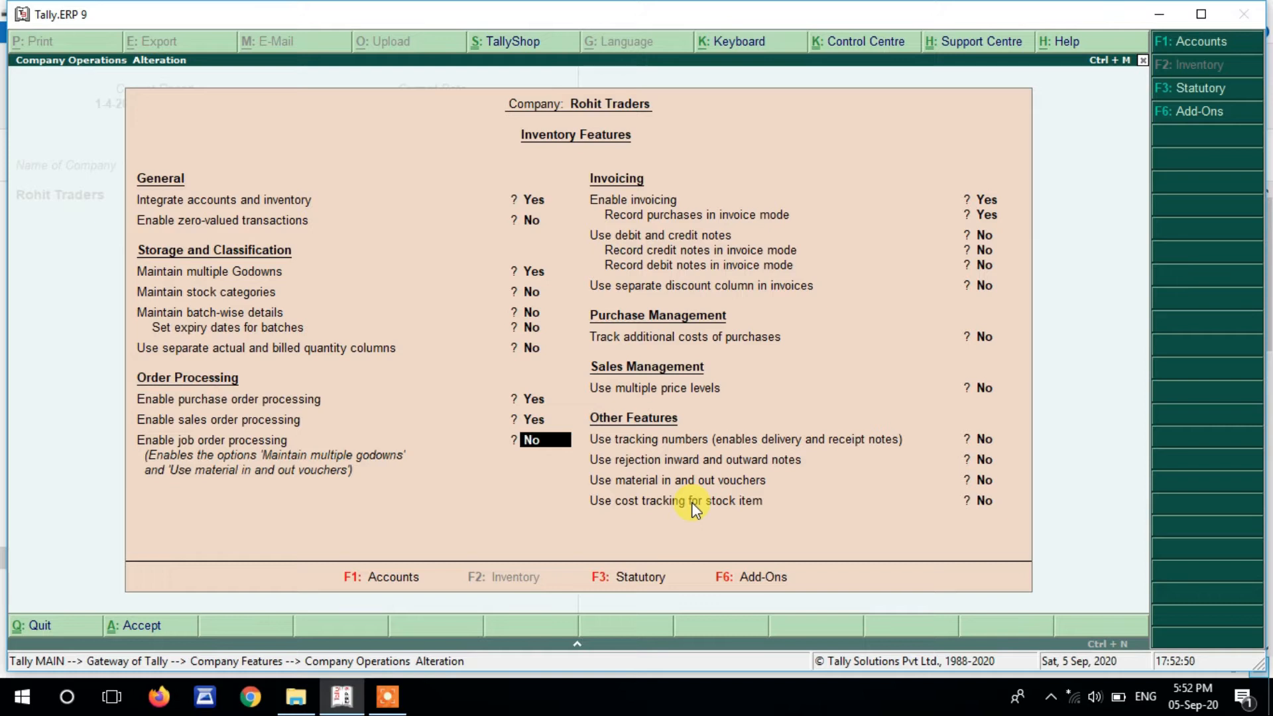
pyautogui.press('Return')
pyautogui.press('Return')
pyautogui.press('Return')
pyautogui.press('Return')
pyautogui.press('Return')
pyautogui.press('Return')
pyautogui.press('Return')
pyautogui.press('Return')
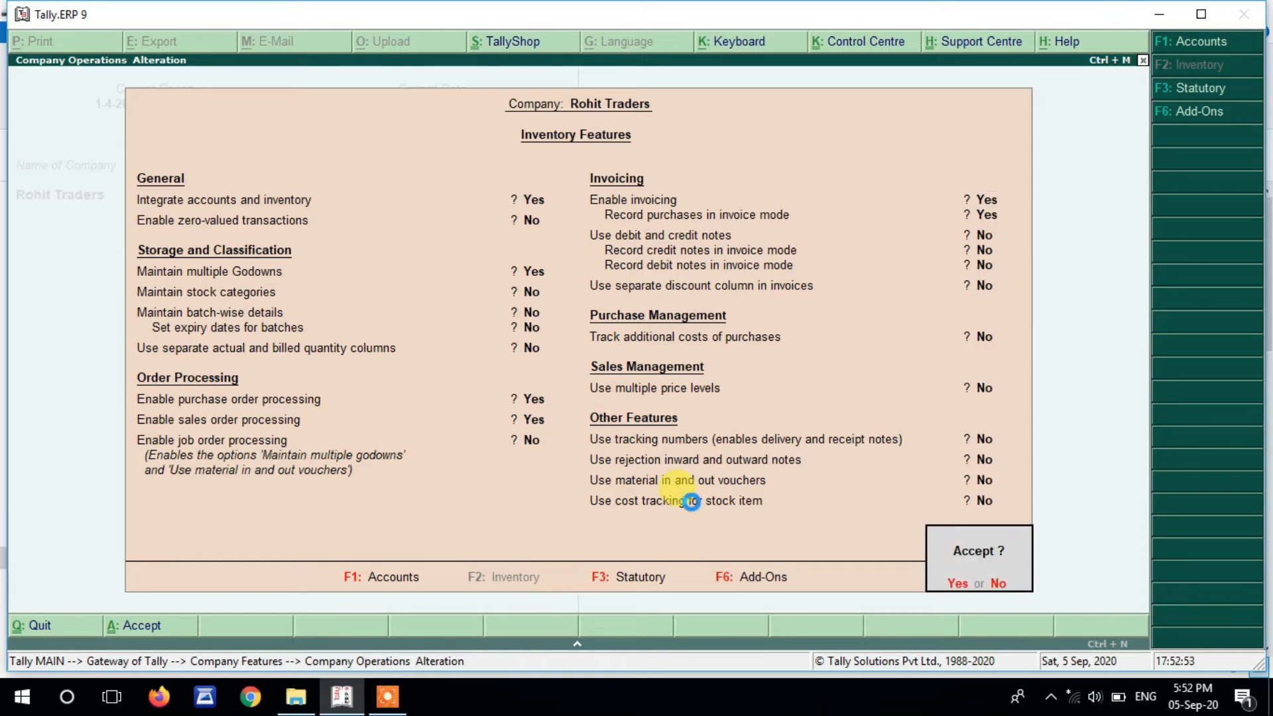
pyautogui.press('Return')
pyautogui.press('Escape')
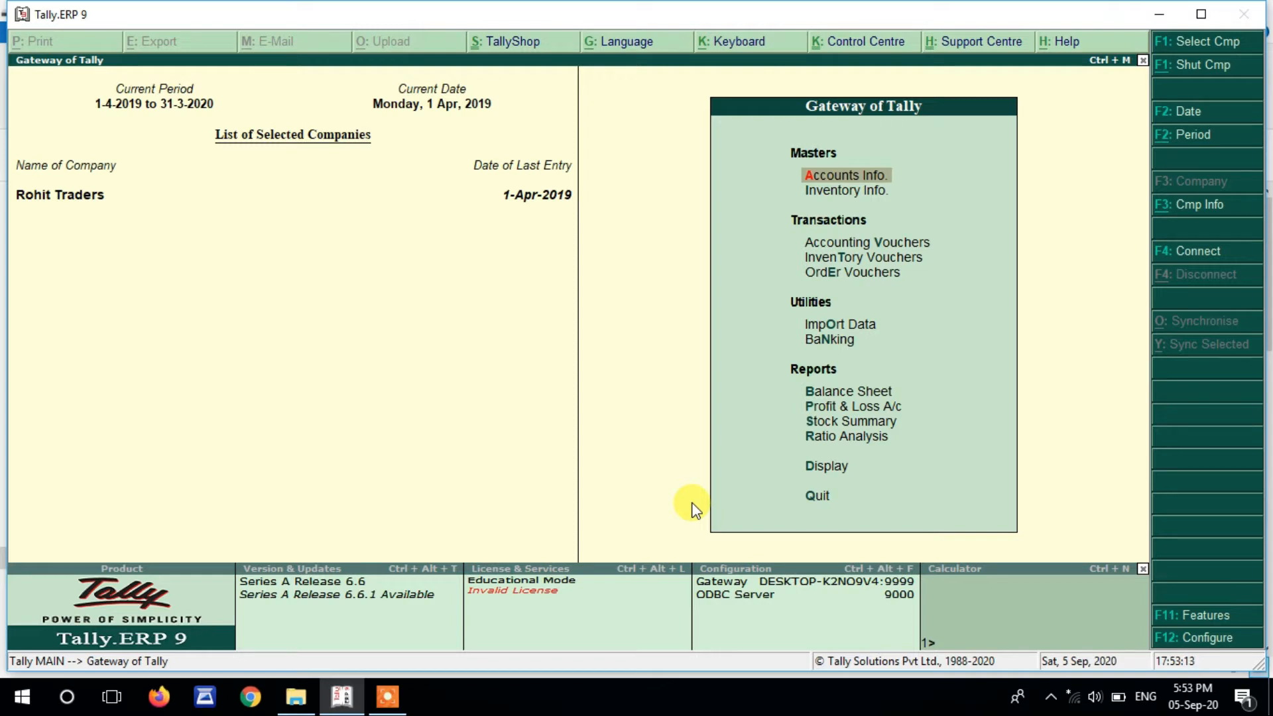
# - Open the Mayank Traders ledger for alteration from the accounts masters
pyautogui.press('Return')
pyautogui.press('Down')
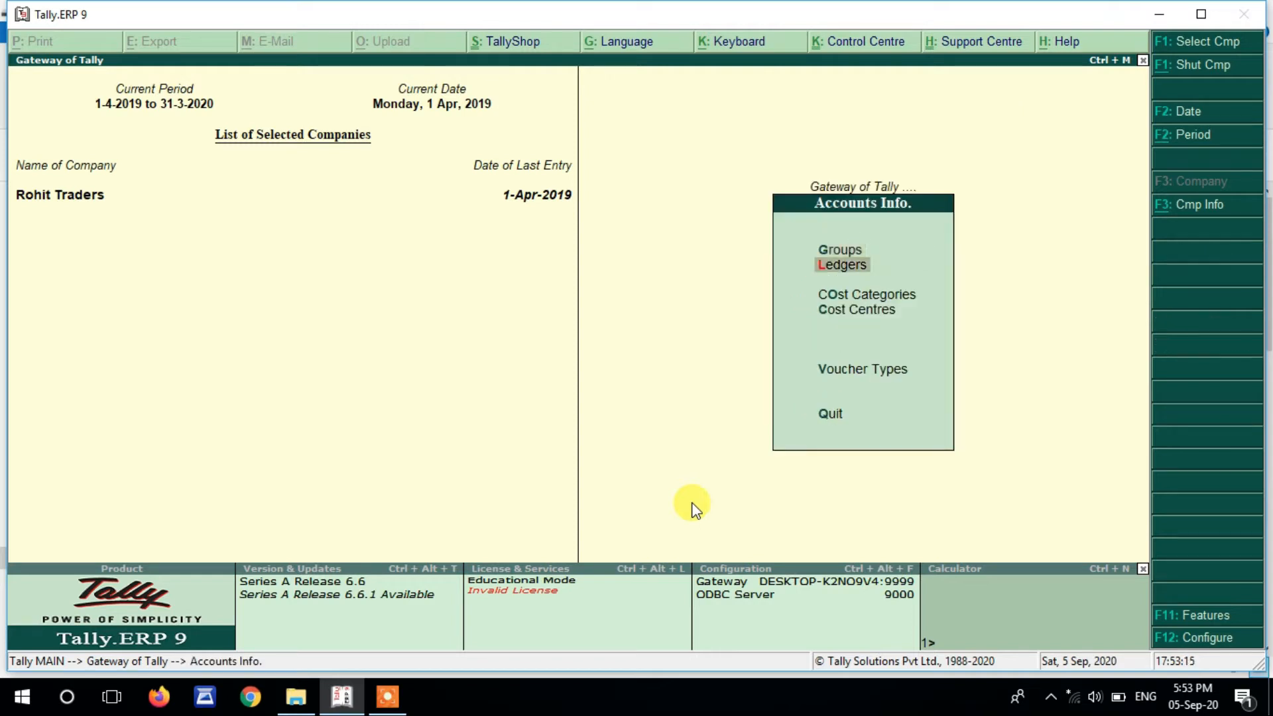
pyautogui.press('Return')
pyautogui.press('d')
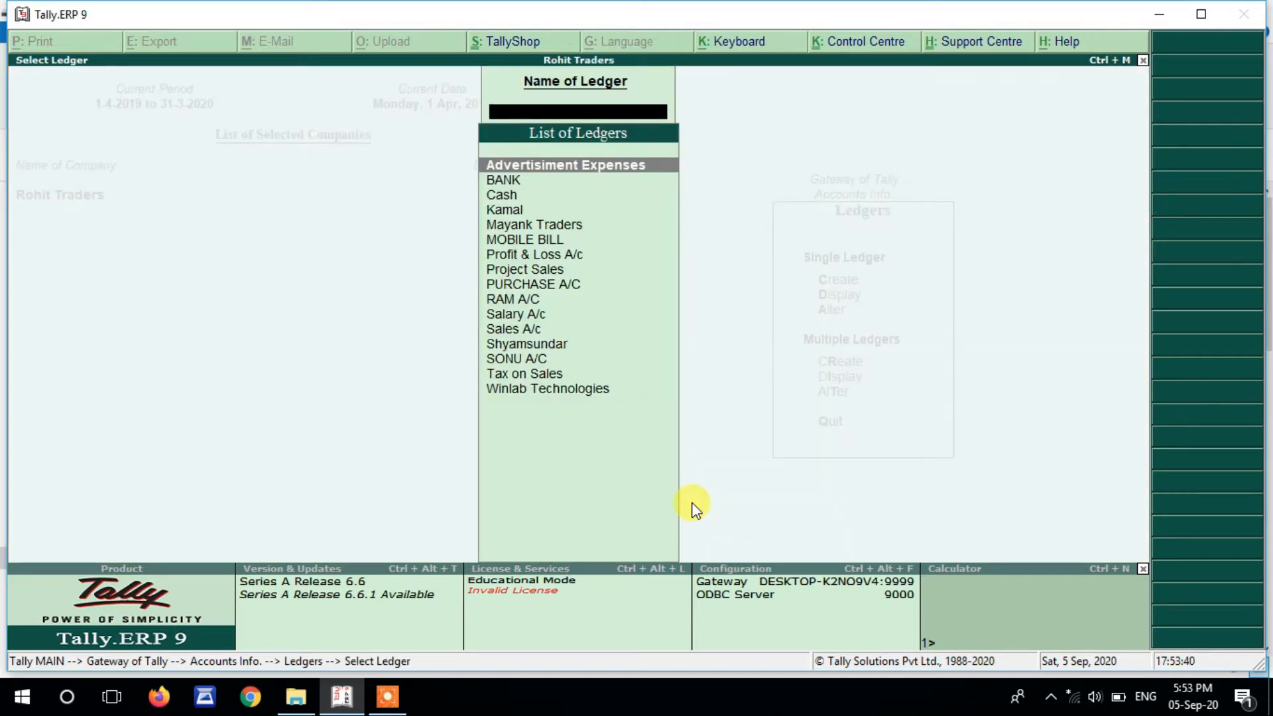
pyautogui.press('Down')
pyautogui.press('Down')
pyautogui.press('Down')
pyautogui.press('Down')
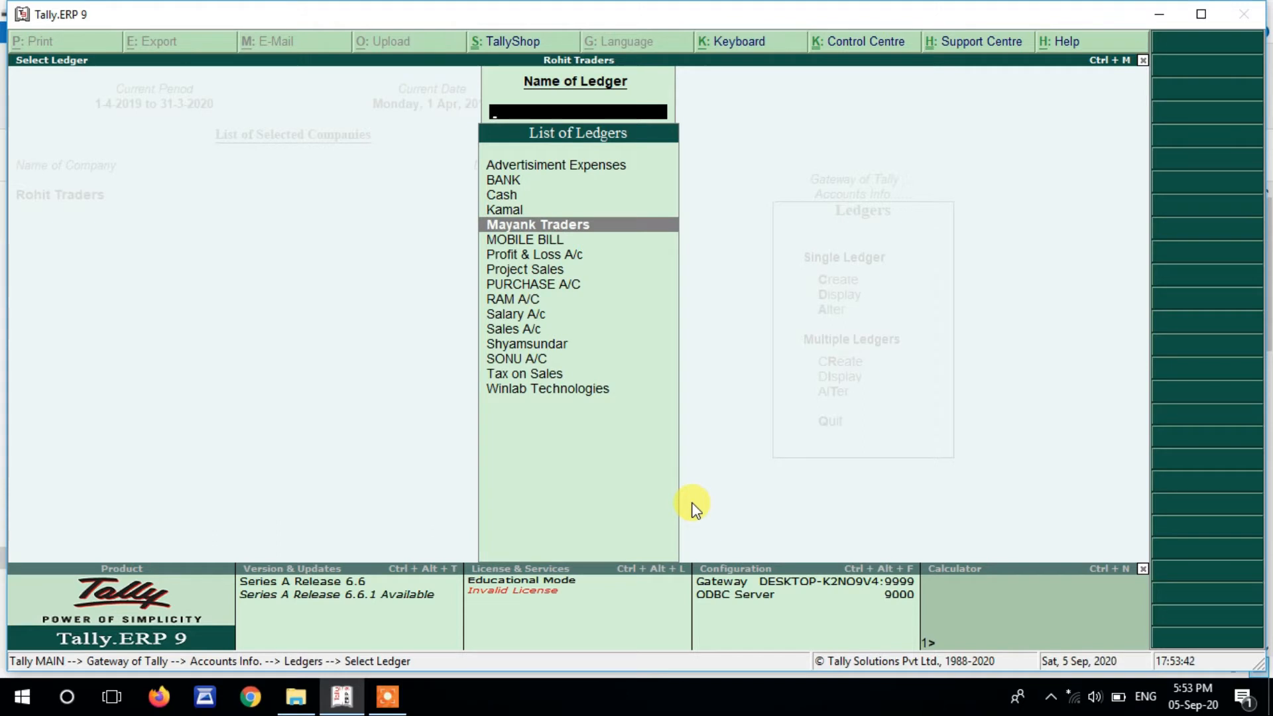
pyautogui.press('Up')
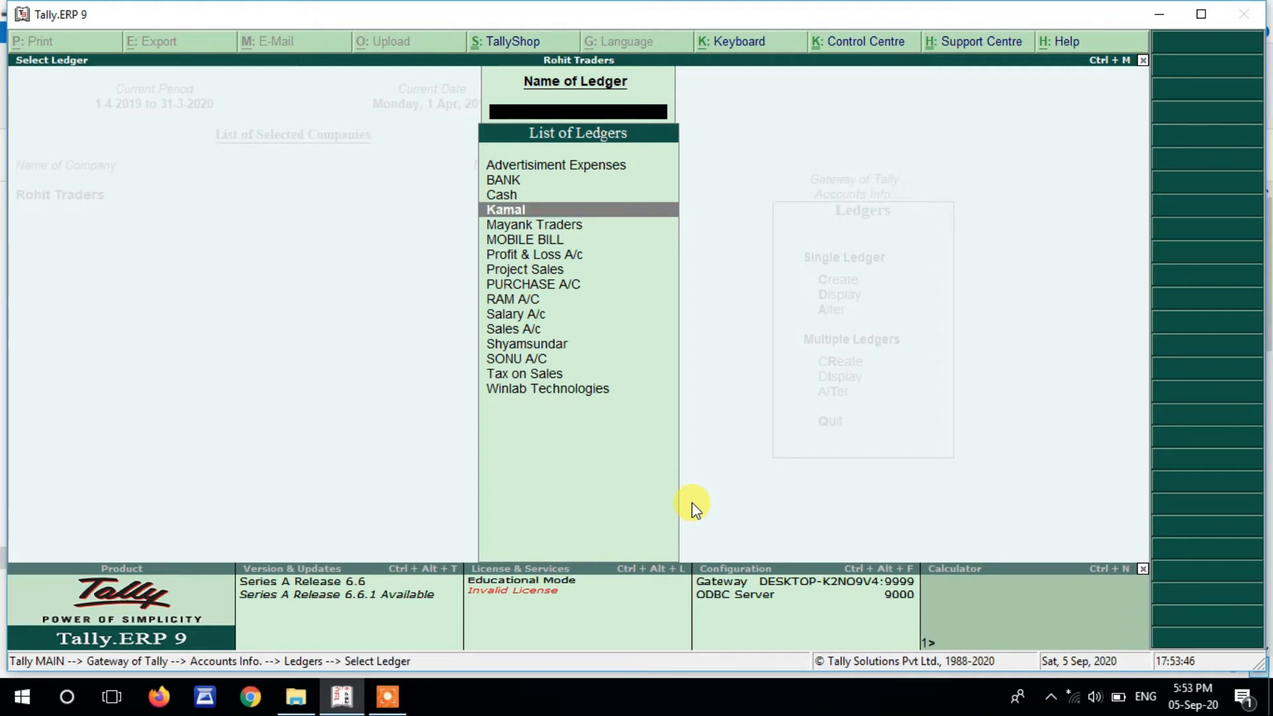
pyautogui.press('Down')
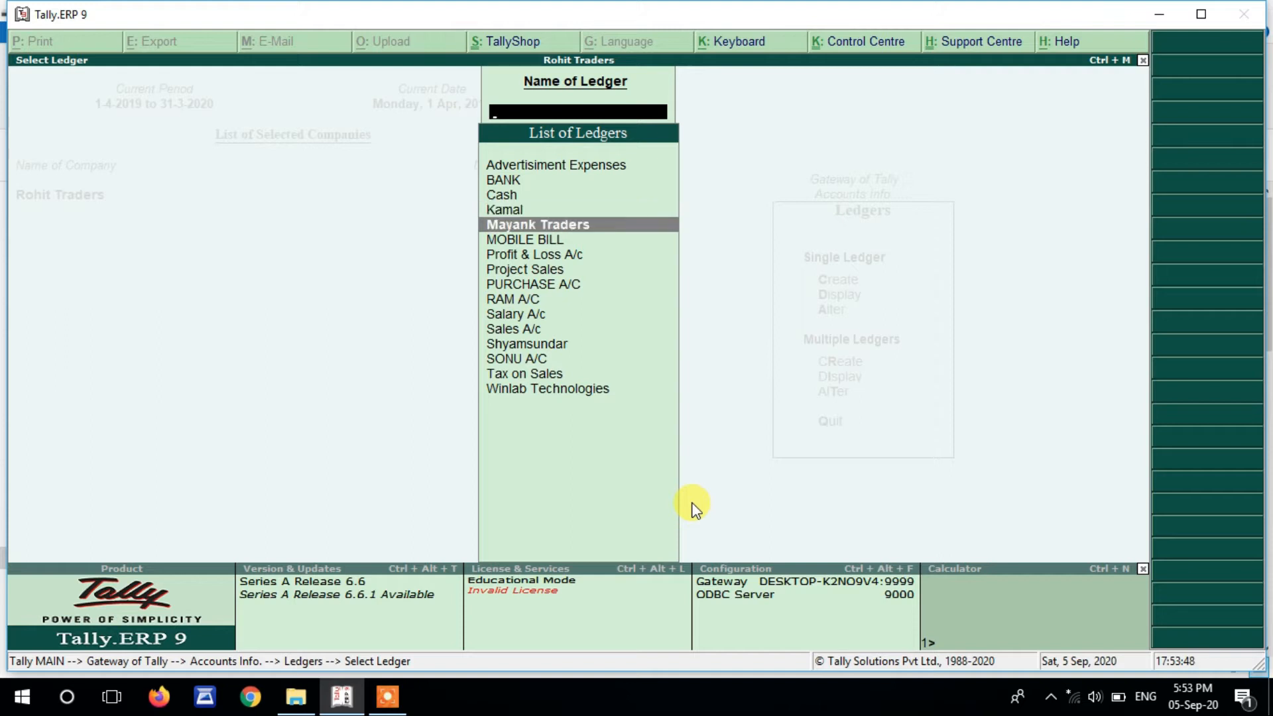
pyautogui.press('Return')
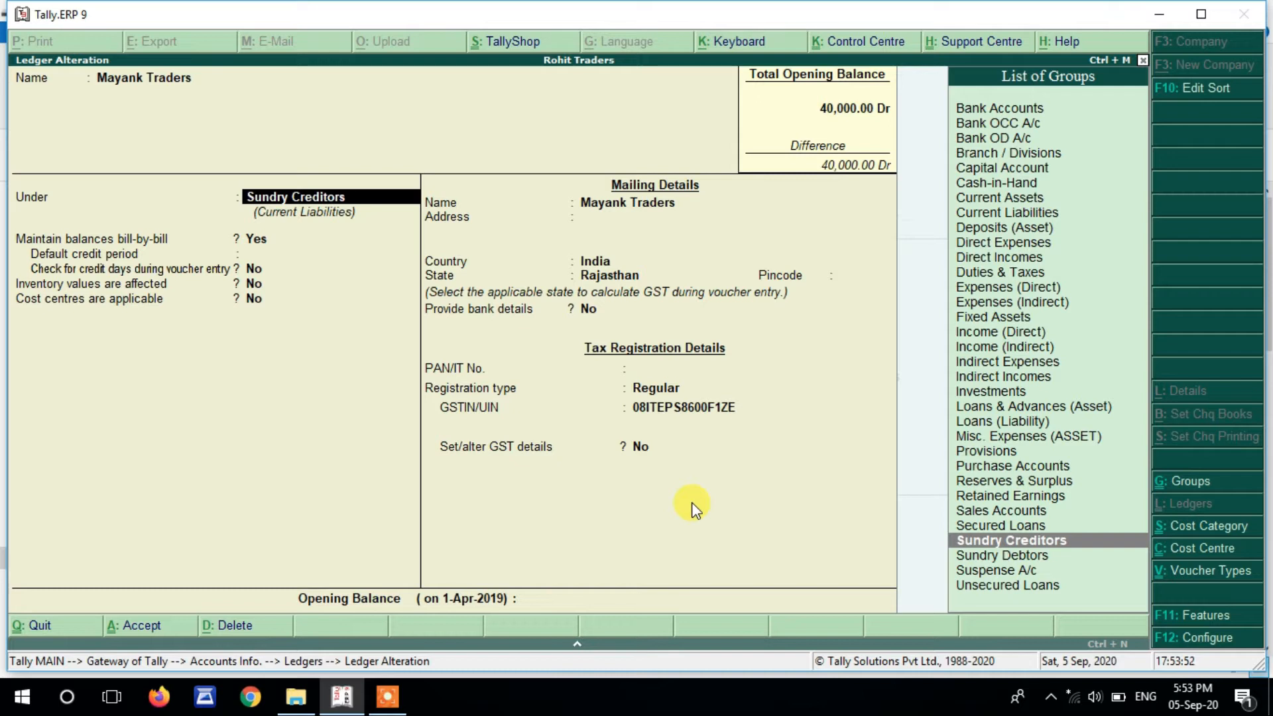
# - Review the group, mailing and tax registration details of the Mayank Traders ledger and accept it without changes
pyautogui.press('Return')
pyautogui.press('Return')
pyautogui.press('Return')
pyautogui.press('Return')
pyautogui.press('Return')
pyautogui.press('Return')
pyautogui.press('Return')
pyautogui.press('Return')
pyautogui.press('Return')
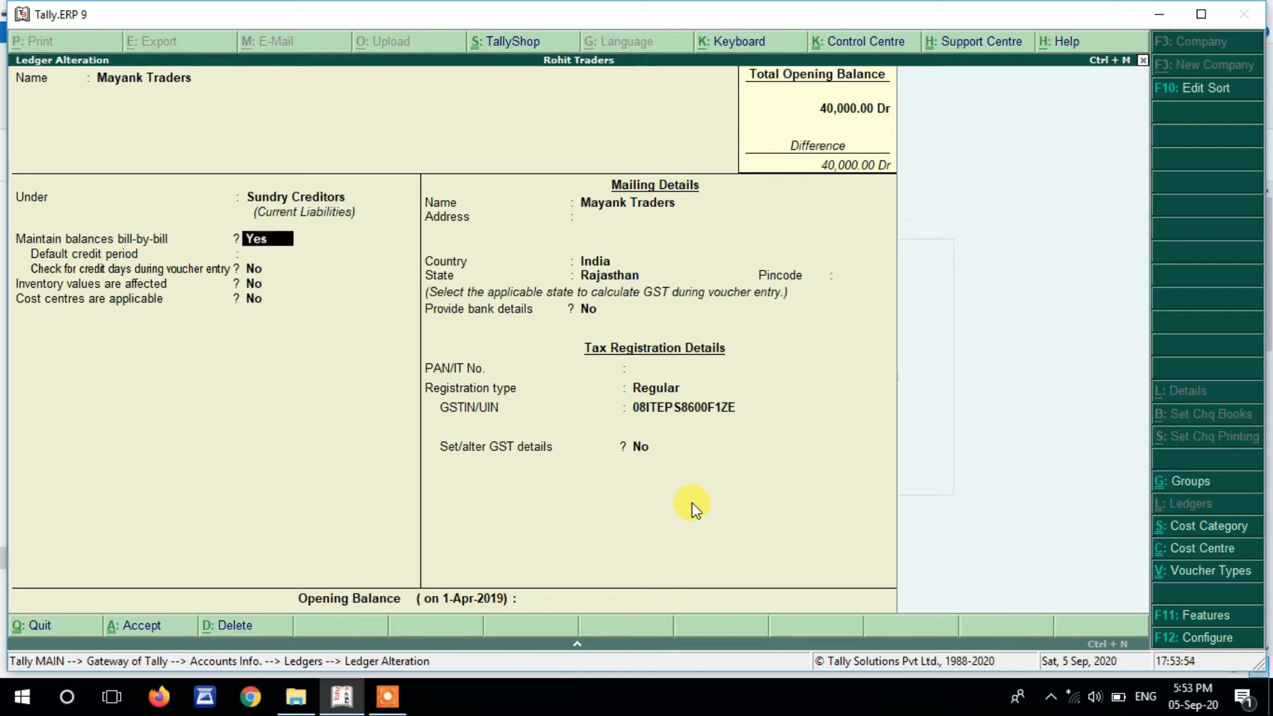
pyautogui.press('Return')
pyautogui.press('Return')
pyautogui.press('Return')
pyautogui.press('Return')
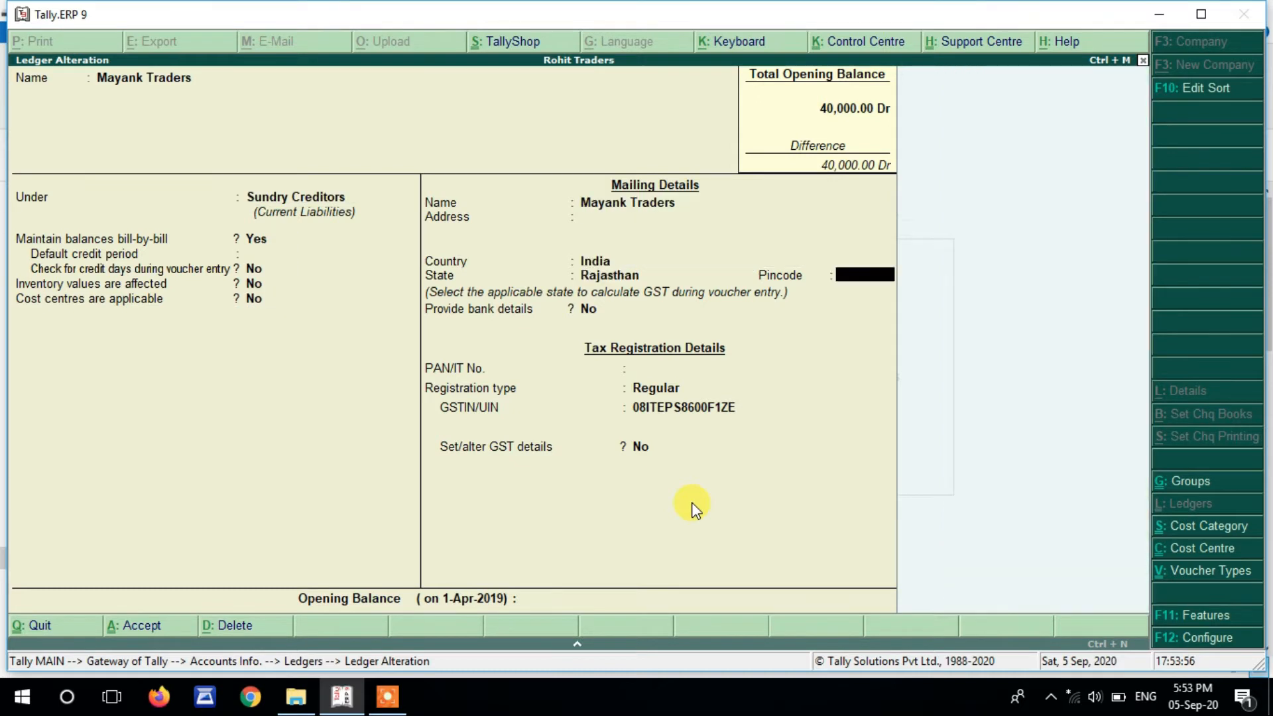
pyautogui.press('Return')
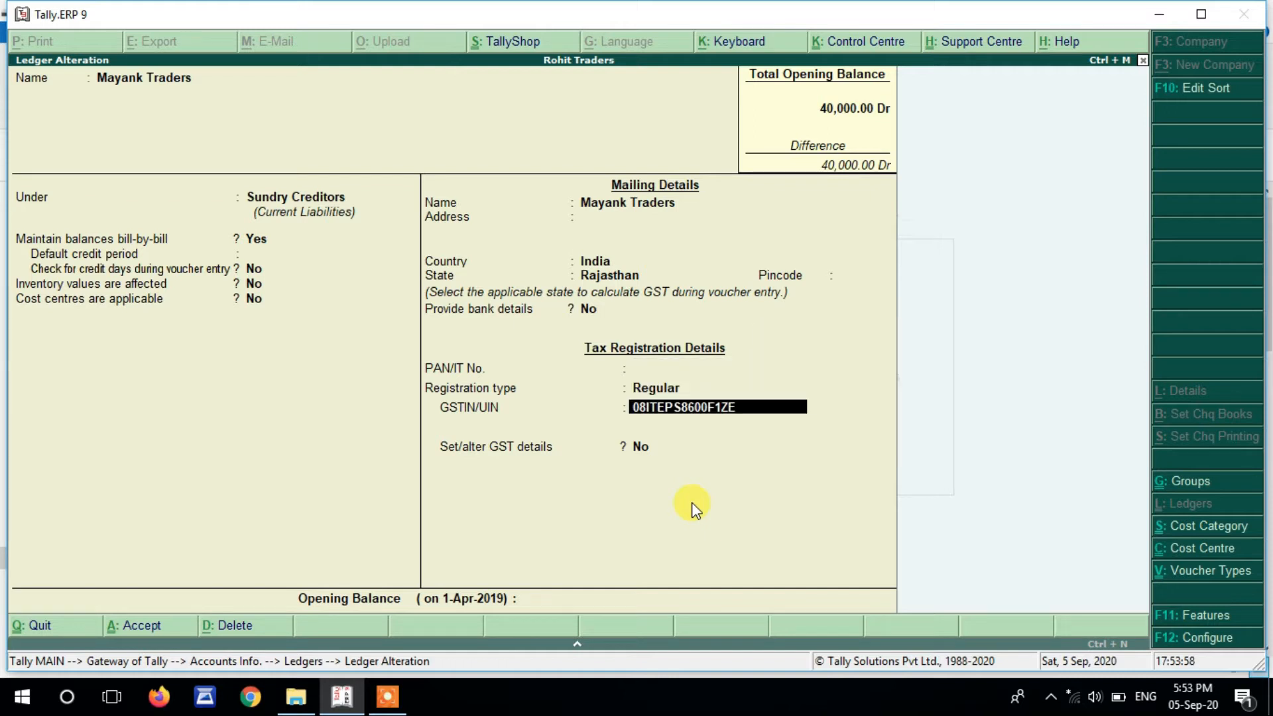
pyautogui.press('Return')
pyautogui.press('Return')
pyautogui.press('Return')
pyautogui.press('Return')
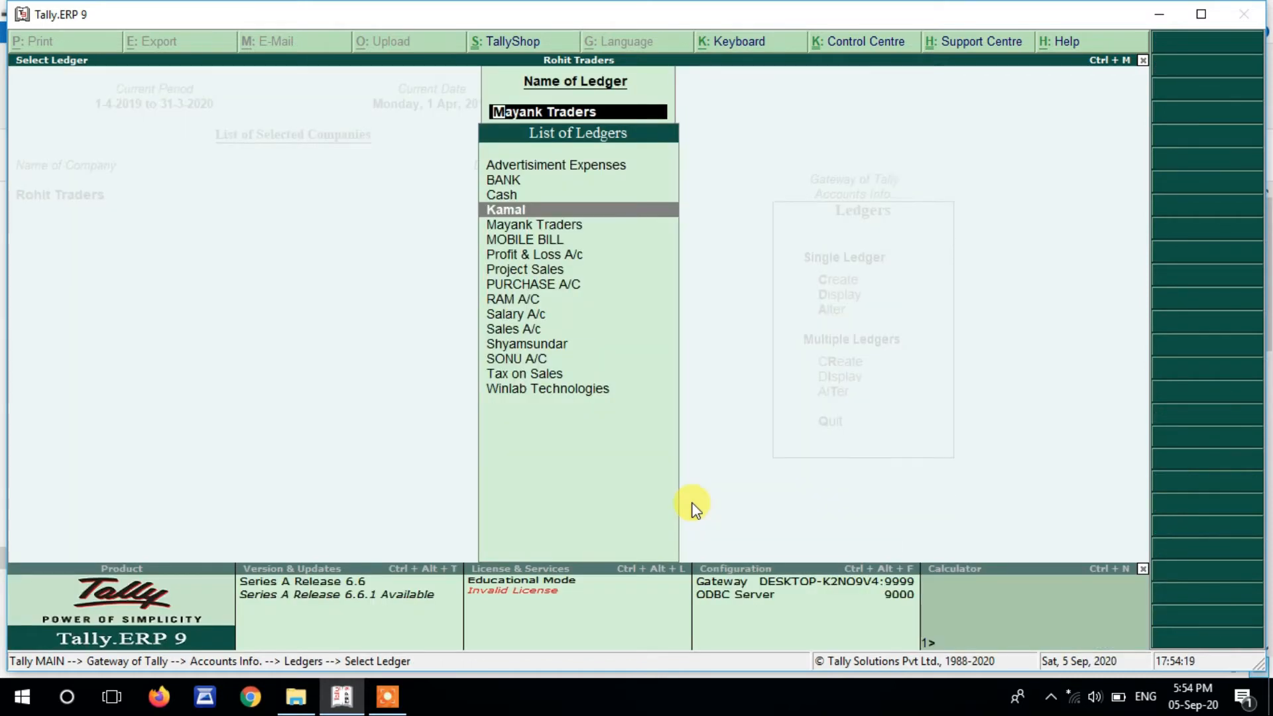
# - Review the customer ledger listed just above Mayank Traders, accept it without changes and return to the Gateway of Tally
pyautogui.press('Return')
pyautogui.press('Return')
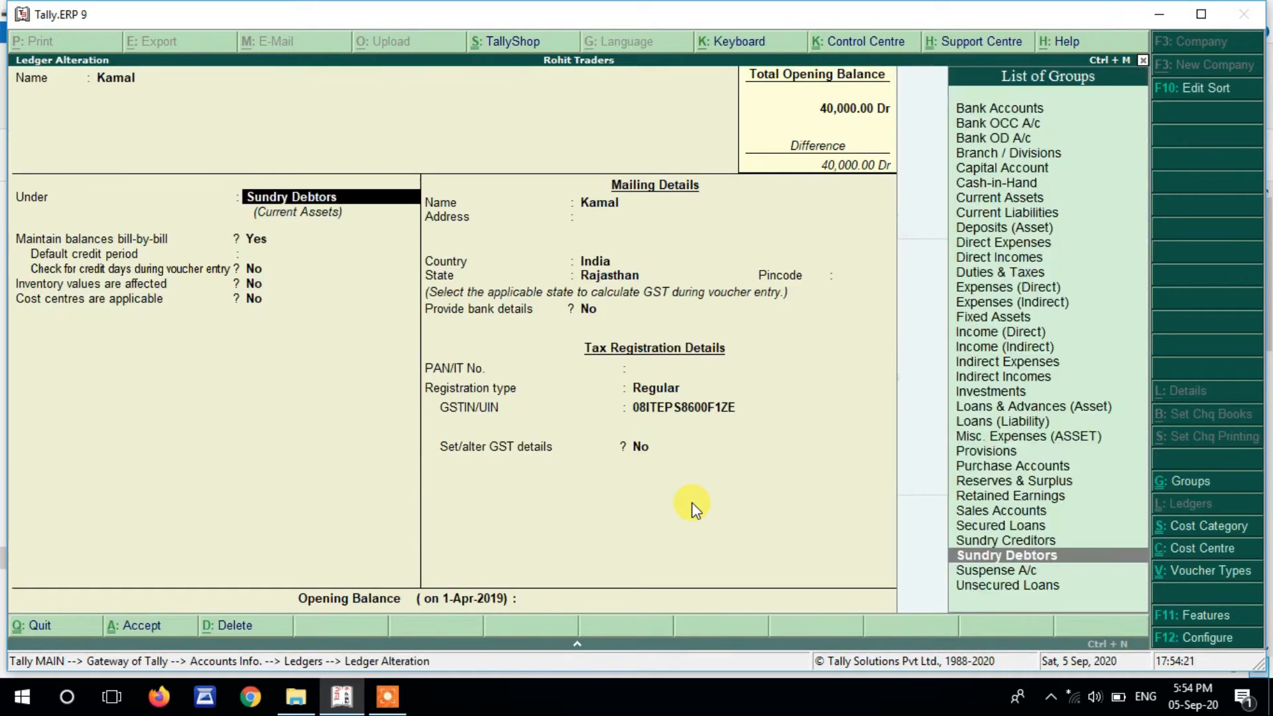
pyautogui.press('Return')
pyautogui.press('Return')
pyautogui.press('Return')
pyautogui.press('Return')
pyautogui.press('Return')
pyautogui.press('Return')
pyautogui.press('Return')
pyautogui.press('Return')
pyautogui.press('Return')
pyautogui.press('Return')
pyautogui.press('Return')
pyautogui.press('Return')
pyautogui.press('Return')
pyautogui.press('Return')
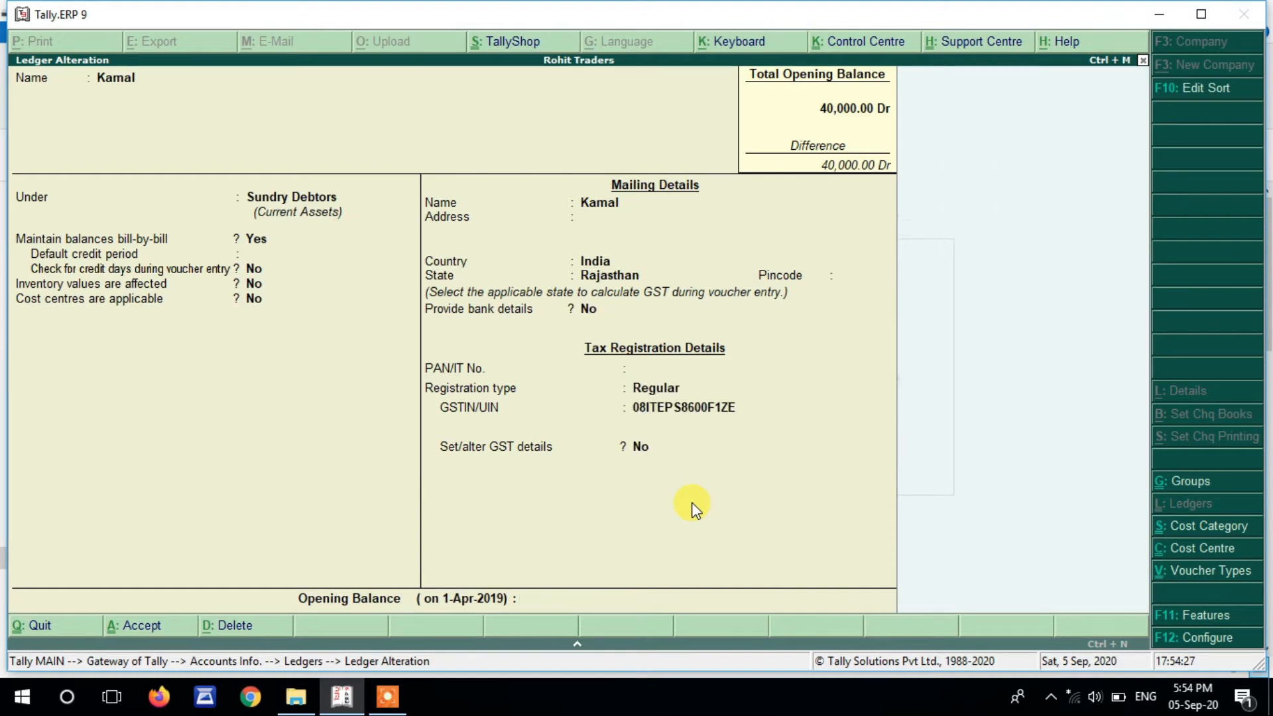
pyautogui.press('Return')
pyautogui.press('Return')
pyautogui.press('Escape')
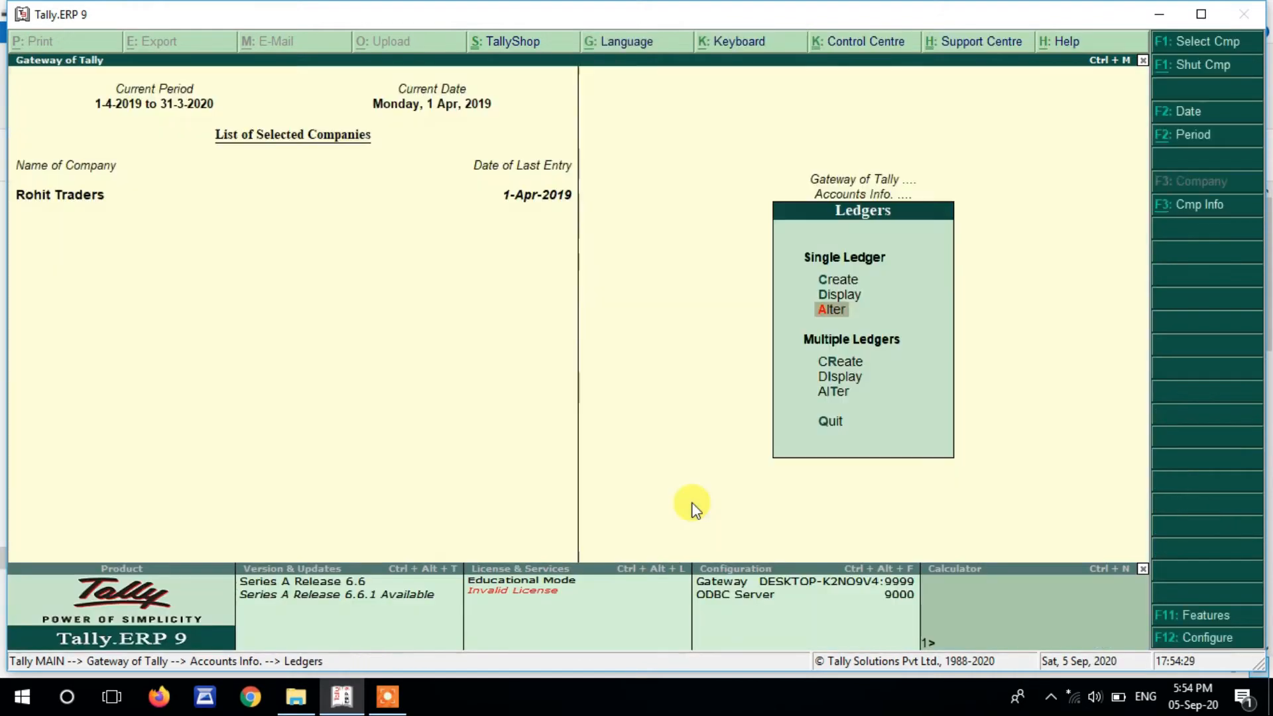
pyautogui.press('Escape')
pyautogui.press('Escape')
# - Open the Cpu stock item for alteration from the inventory masters
pyautogui.press('Down')
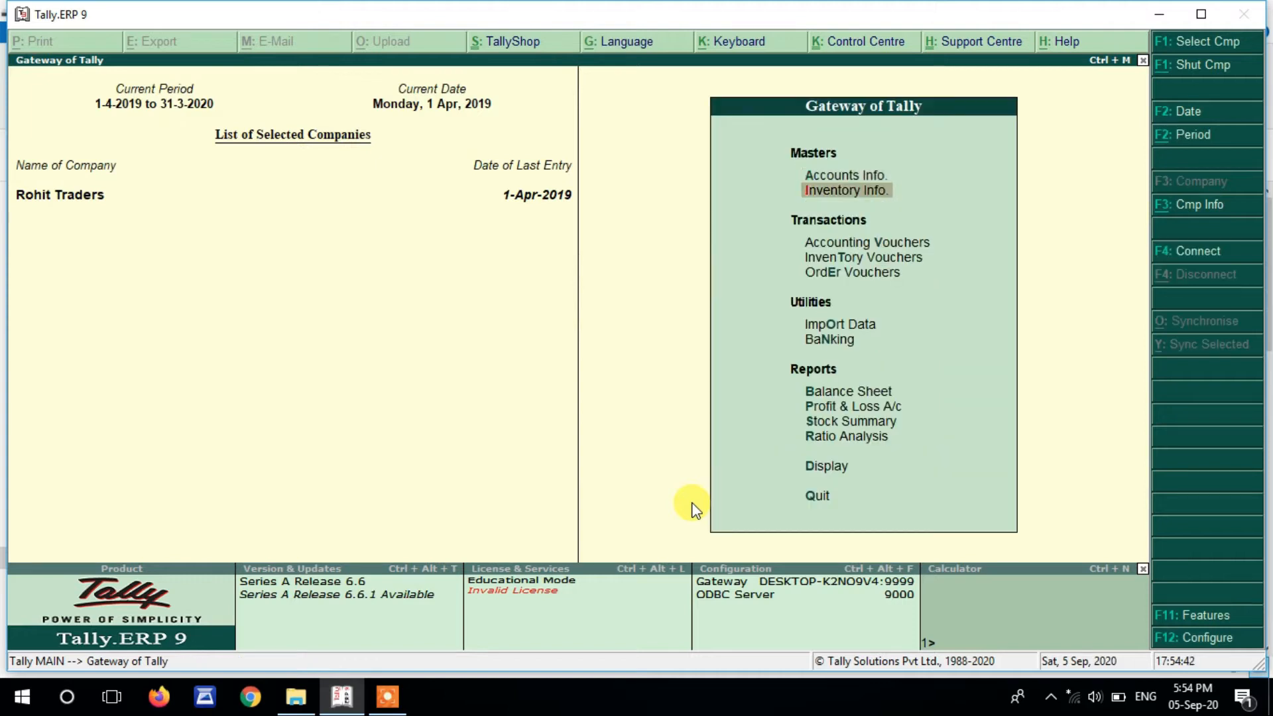
pyautogui.press('Return')
pyautogui.press('Down')
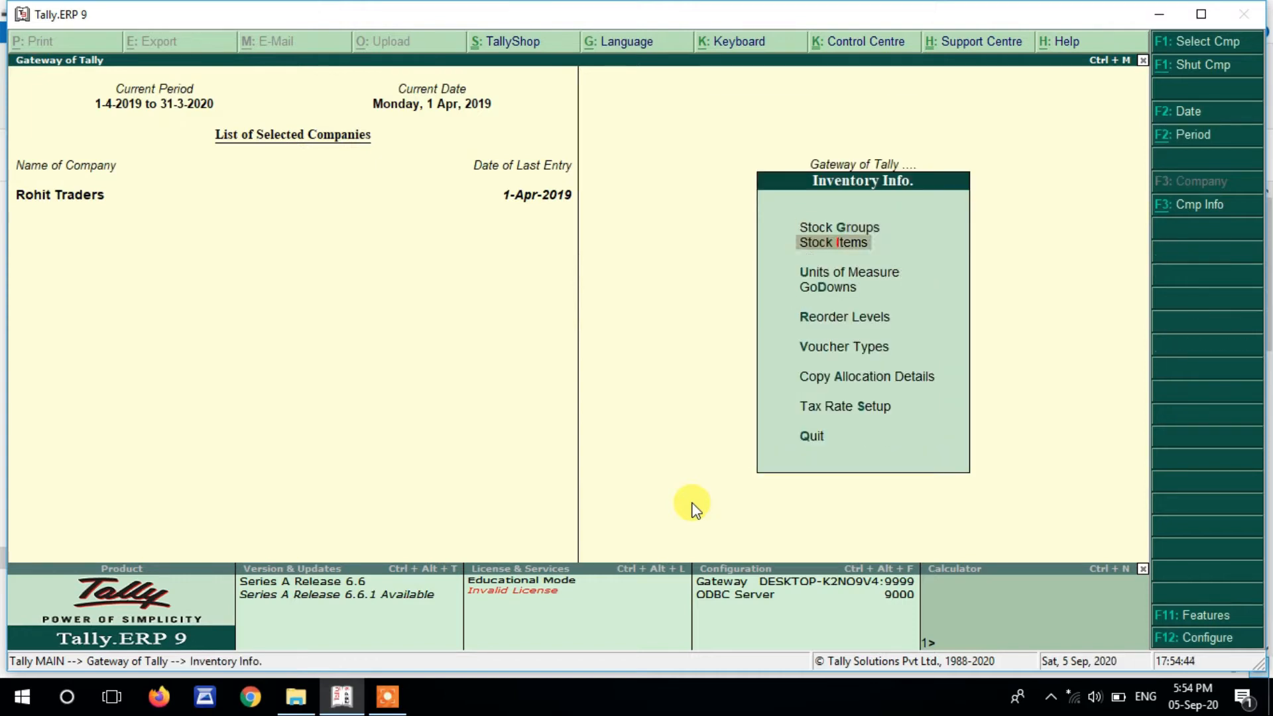
pyautogui.press('Return')
pyautogui.press('Down')
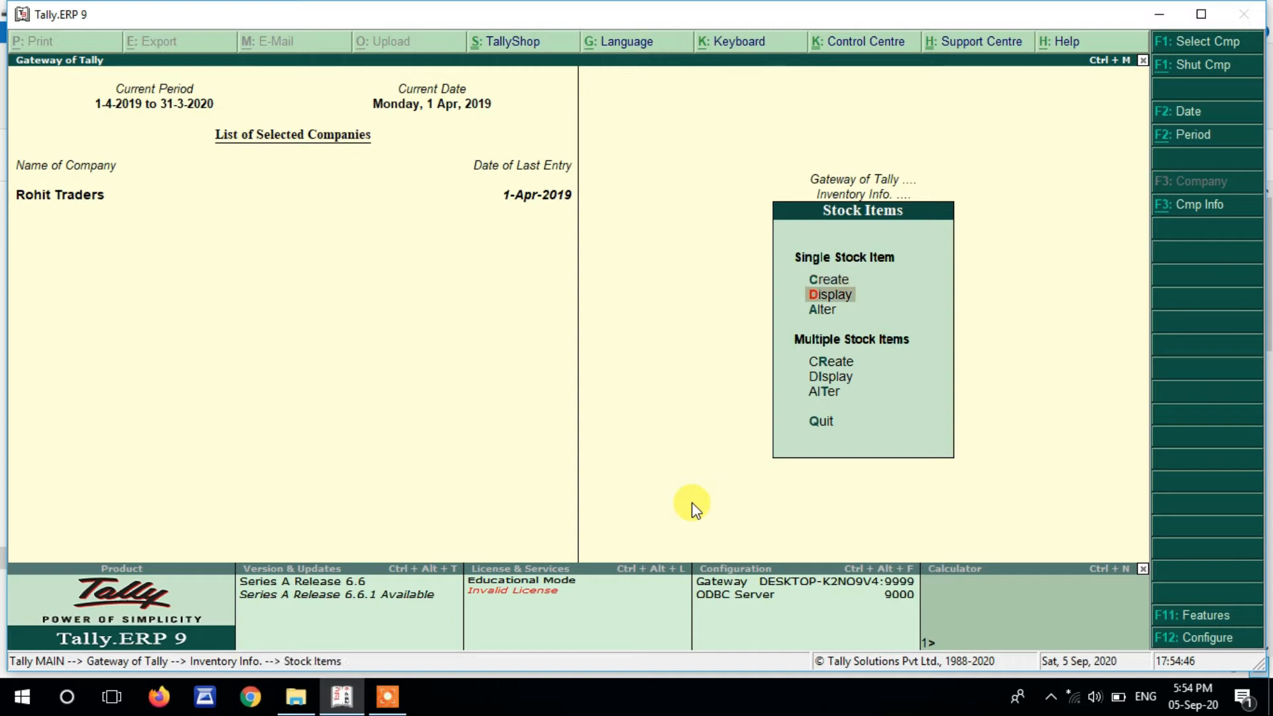
pyautogui.press('Return')
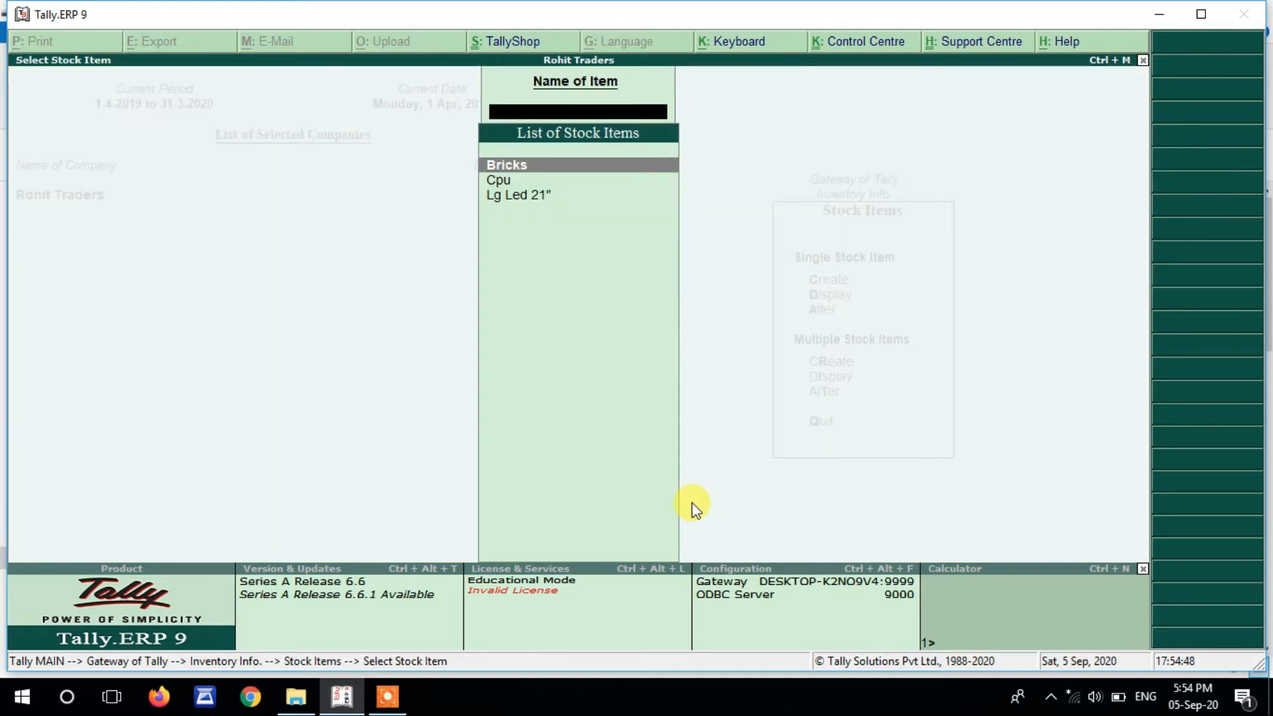
pyautogui.press('Down')
pyautogui.press('Return')
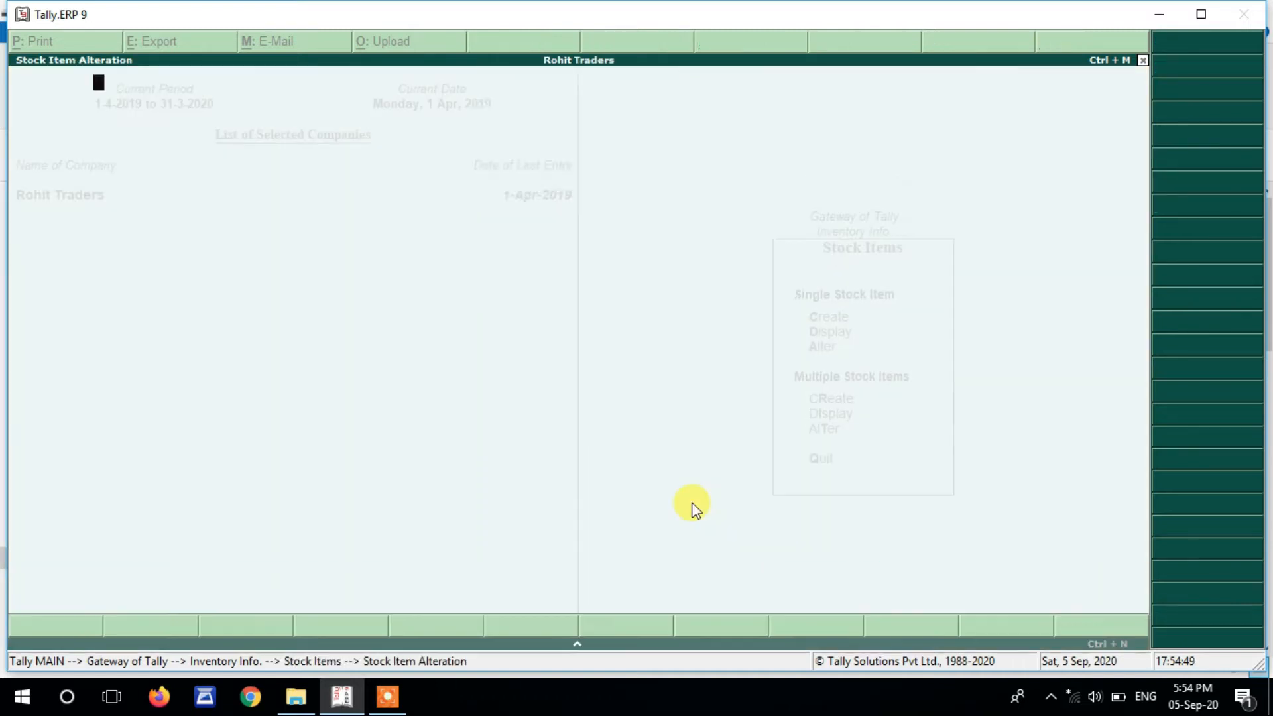
# - Review the GST details of the Cpu stock item and accept the item without changes
pyautogui.press('Return')
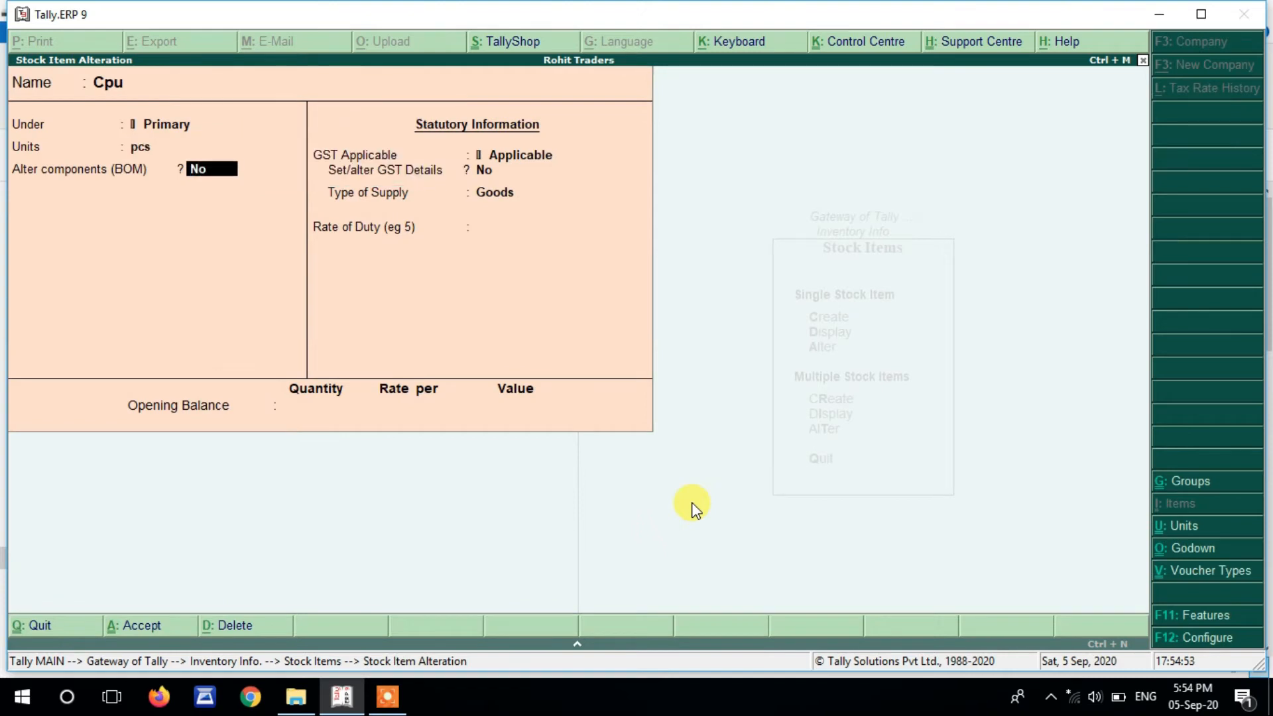
pyautogui.press('Return')
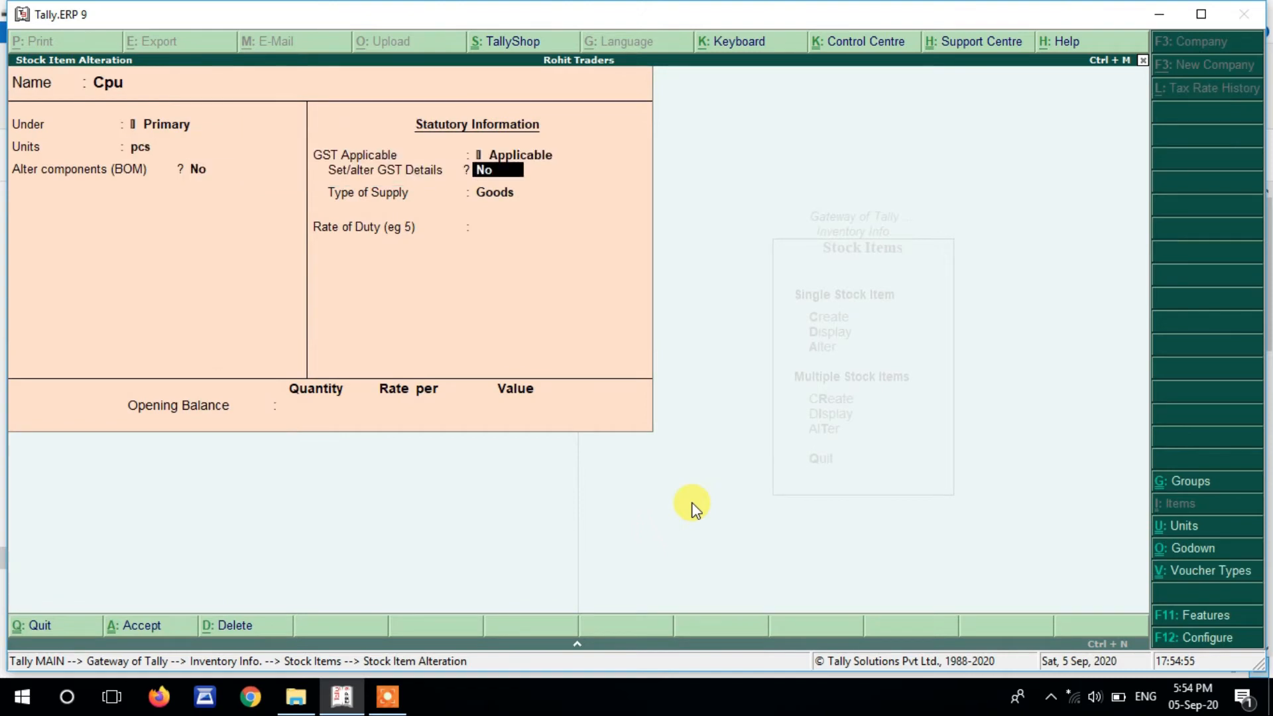
pyautogui.press('y')
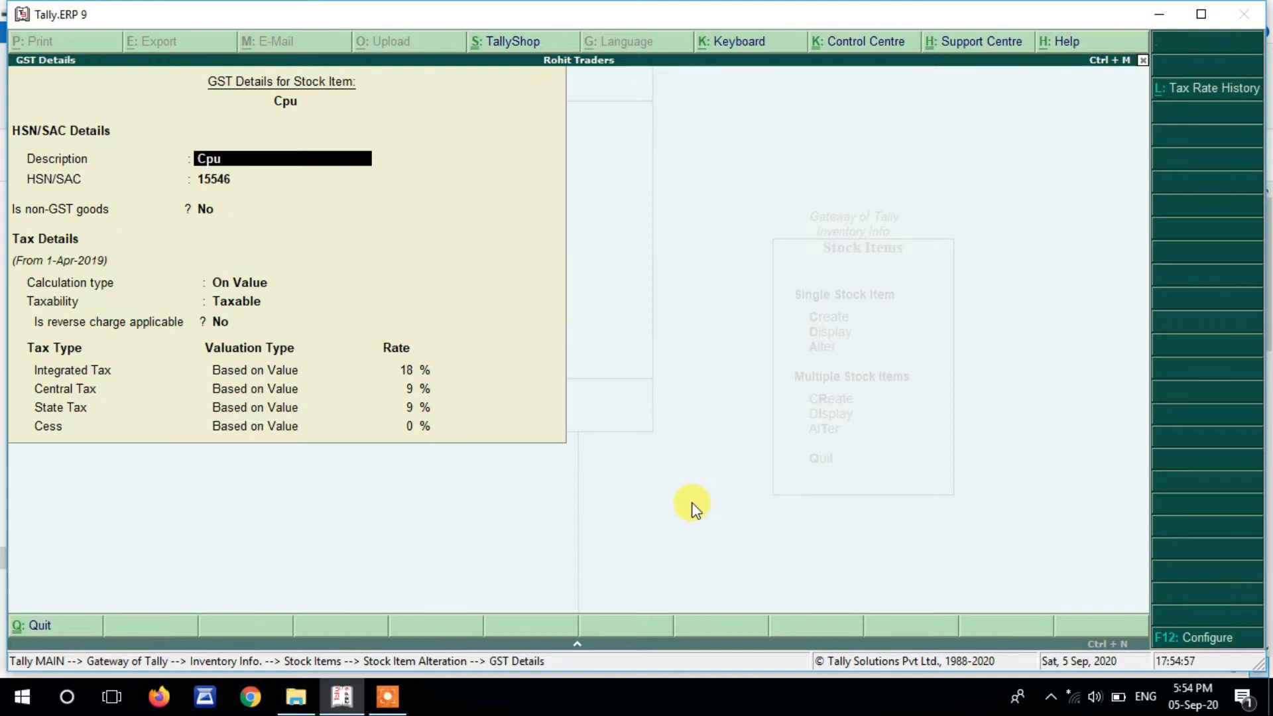
pyautogui.press('Return')
pyautogui.press('Return')
pyautogui.press('Return')
pyautogui.press('Return')
pyautogui.press('Return')
pyautogui.press('Return')
pyautogui.press('Return')
pyautogui.press('Return')
pyautogui.press('Return')
pyautogui.press('Return')
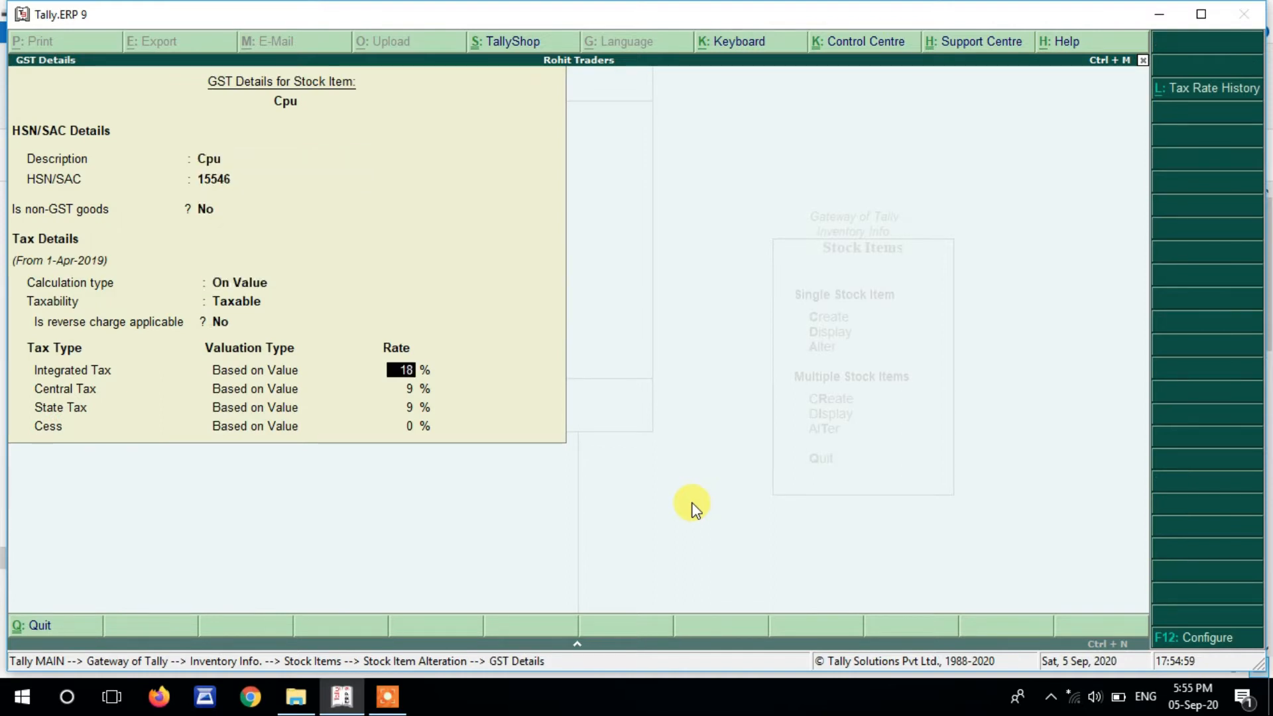
pyautogui.press('Return')
pyautogui.press('Return')
pyautogui.press('Return')
pyautogui.press('Return')
pyautogui.press('y')
# - Open the Lg Led 21" stock item for alteration and bring up its GST details
pyautogui.press('Down')
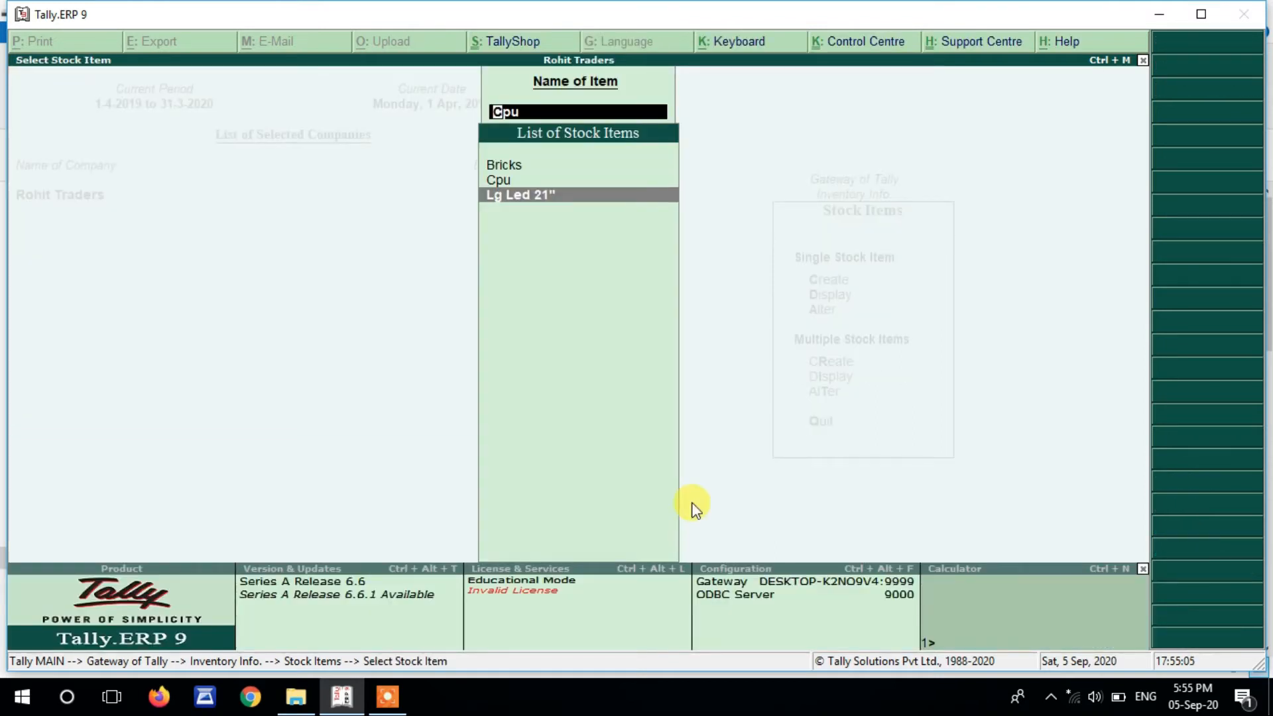
pyautogui.press('Return')
pyautogui.press('Return')
pyautogui.press('Return')
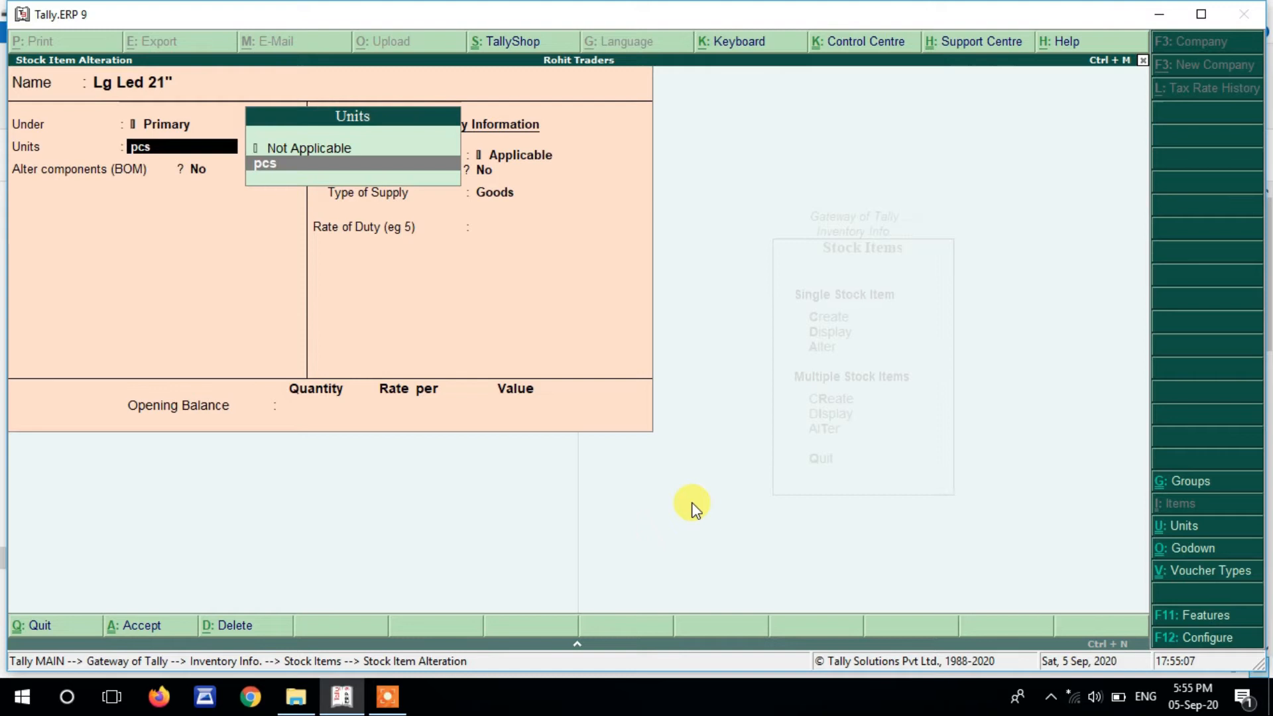
pyautogui.press('Return')
pyautogui.press('Return')
pyautogui.press('Return')
pyautogui.press('y')
# - Review the Lg Led 21" GST details, accept the item without changes and return to the Gateway of Tally
pyautogui.press('Return')
pyautogui.press('Return')
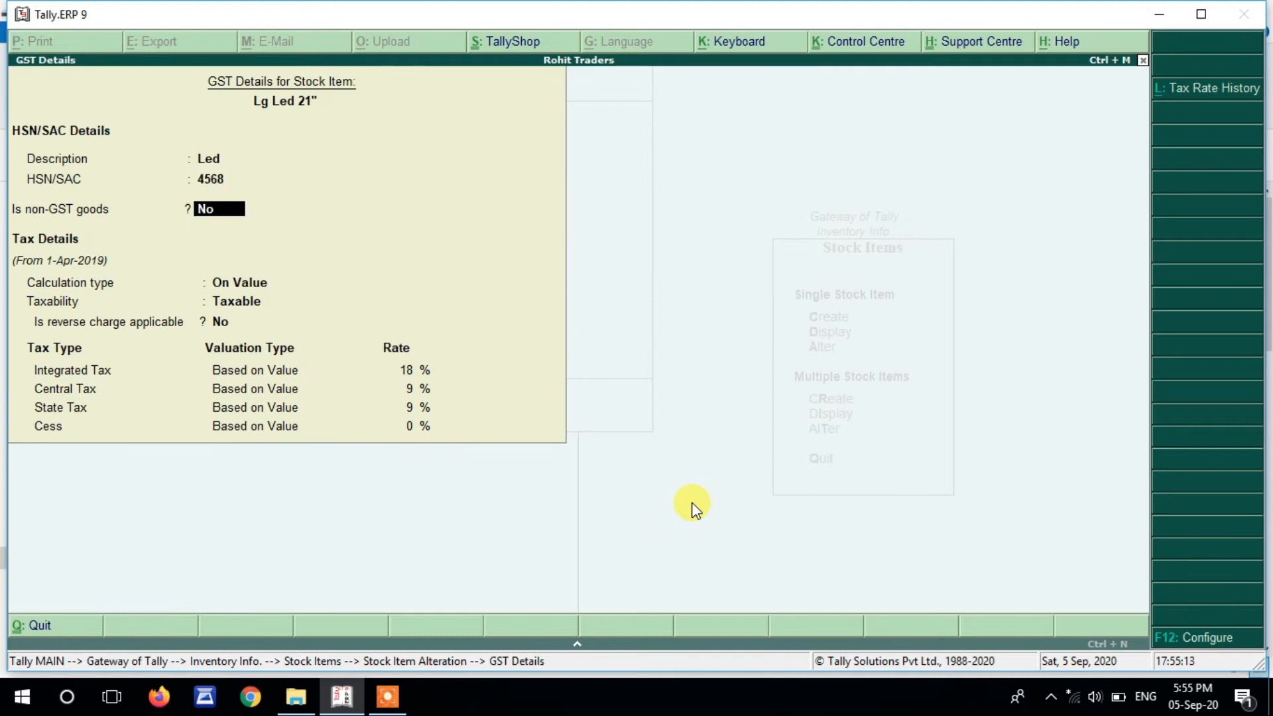
pyautogui.press('Return')
pyautogui.press('Return')
pyautogui.press('Return')
pyautogui.press('Return')
pyautogui.press('Return')
pyautogui.press('Return')
pyautogui.press('Return')
pyautogui.press('Return')
pyautogui.press('Return')
pyautogui.press('Return')
pyautogui.press('Return')
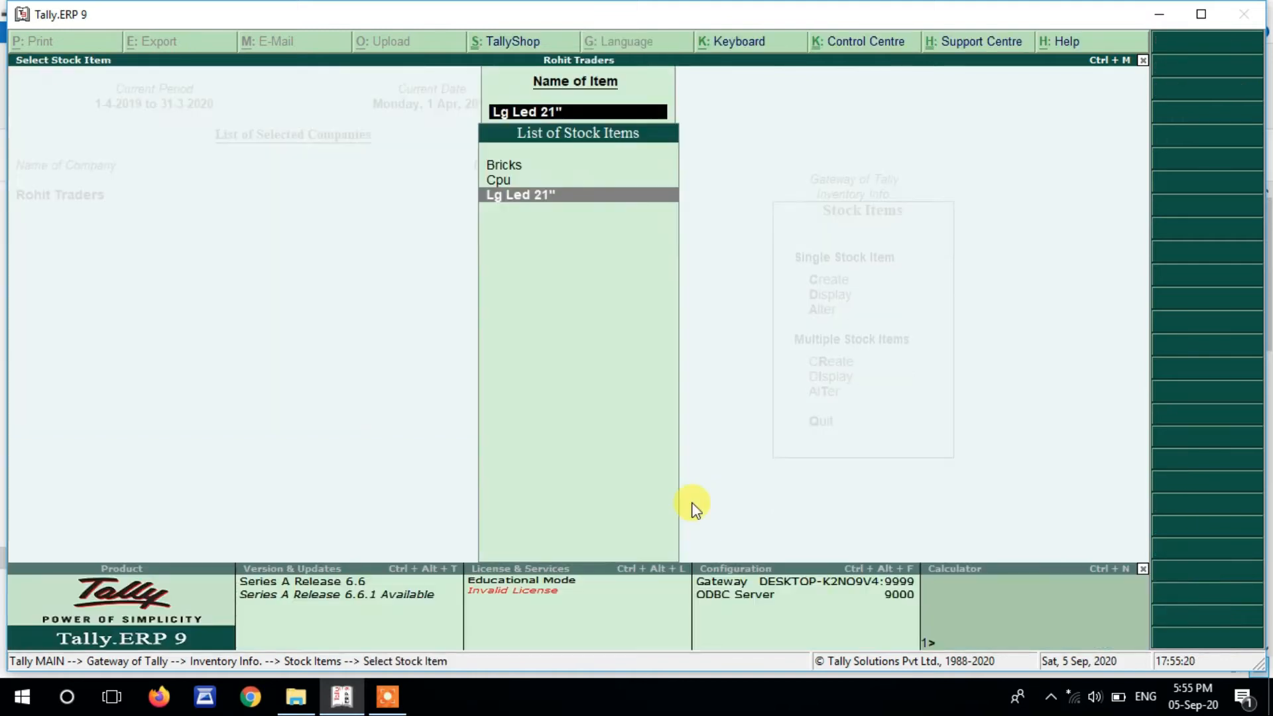
pyautogui.press('Escape')
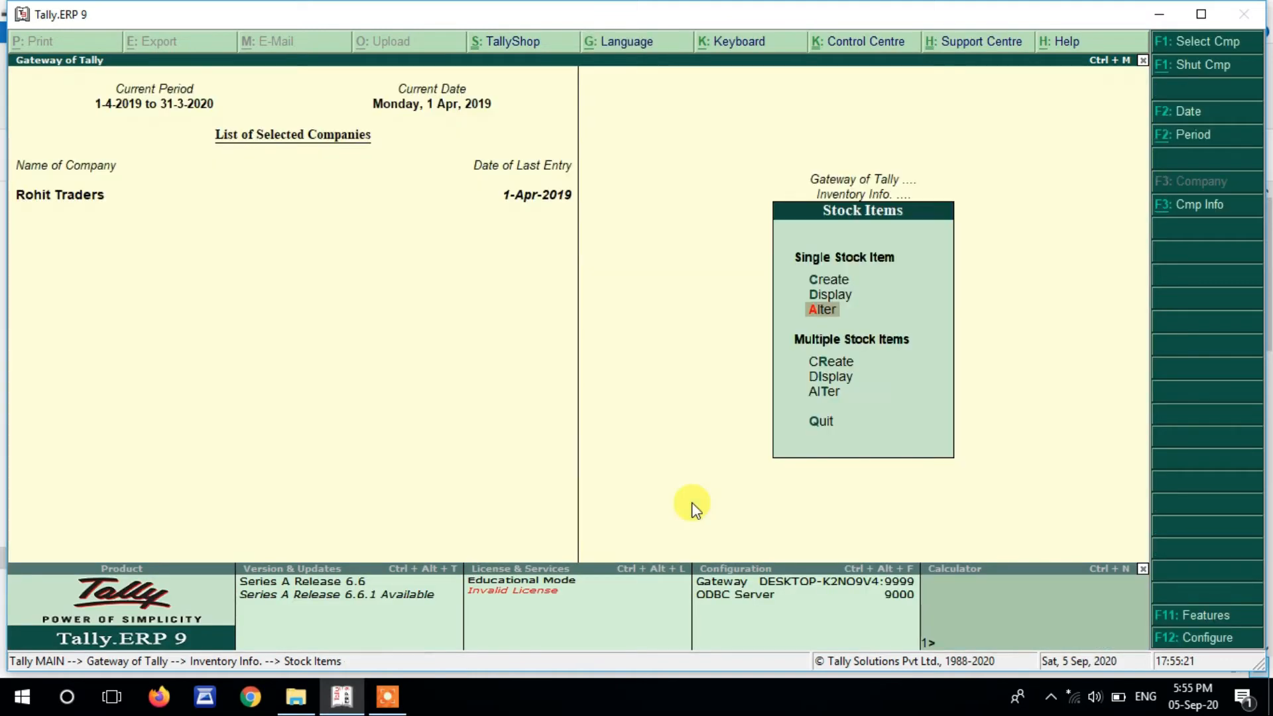
pyautogui.press('Escape')
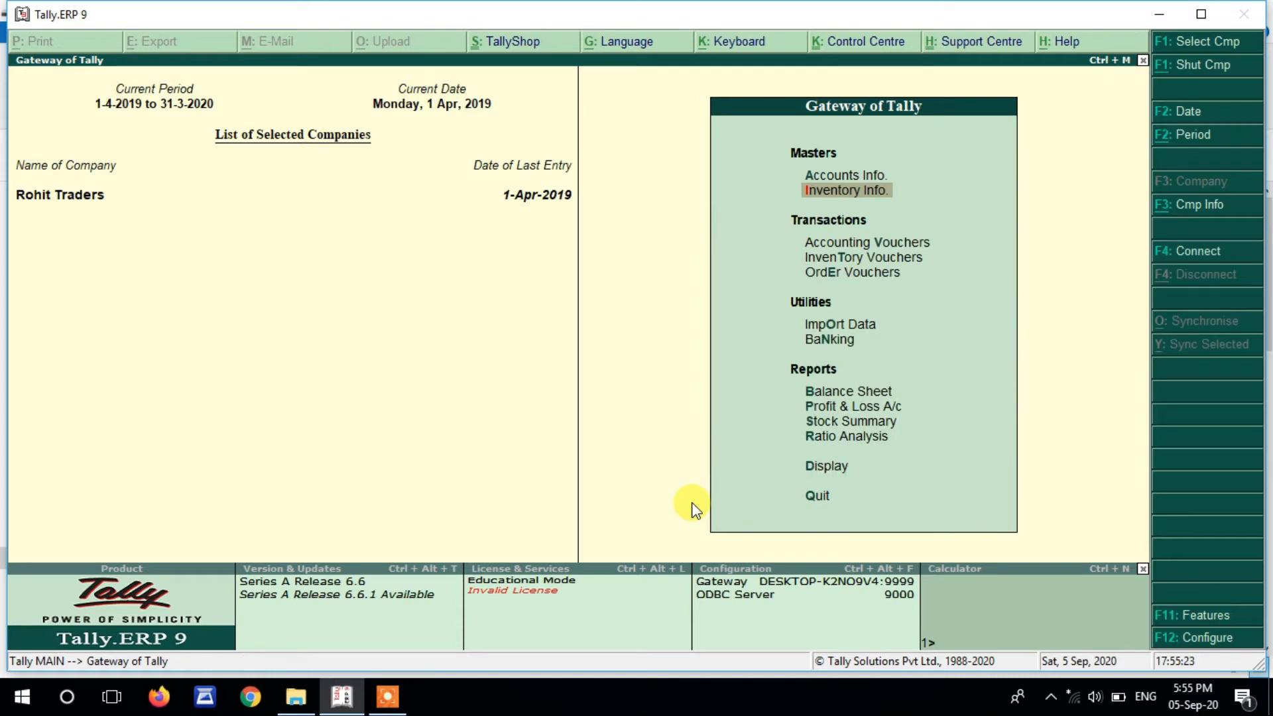
pyautogui.press('Up')
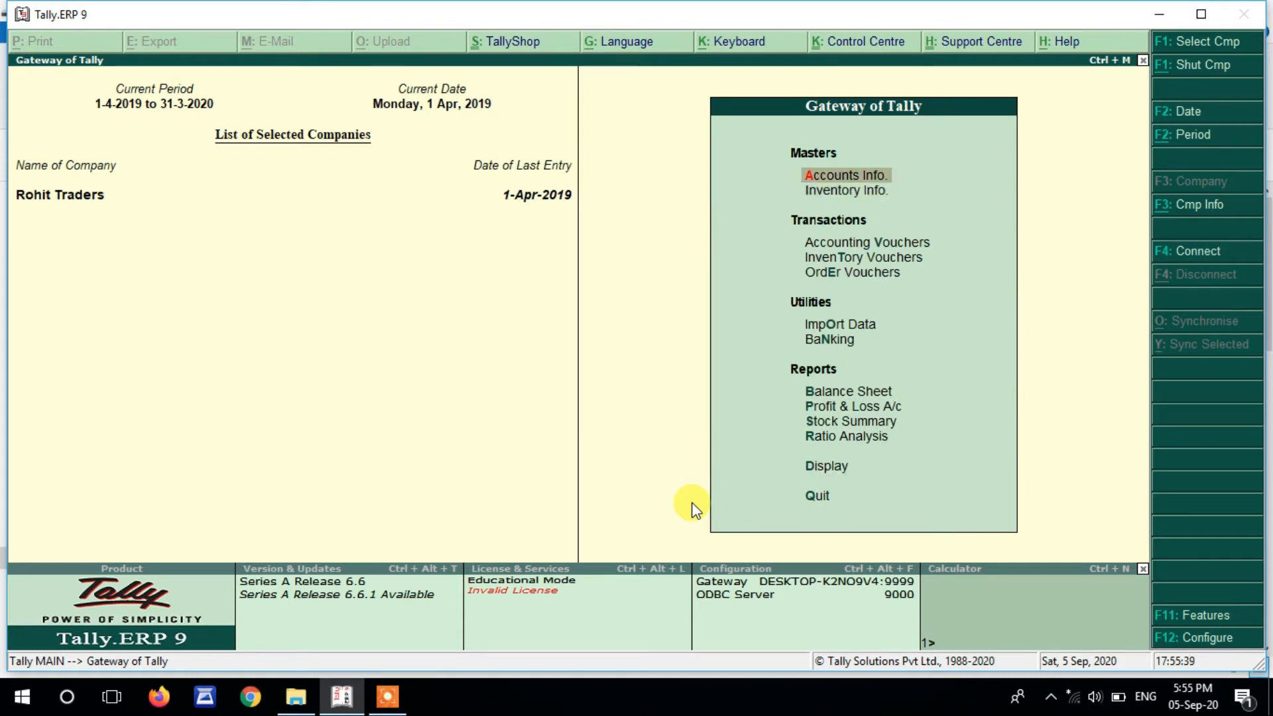
pyautogui.press('Down')
pyautogui.press('Down')
pyautogui.press('Down')
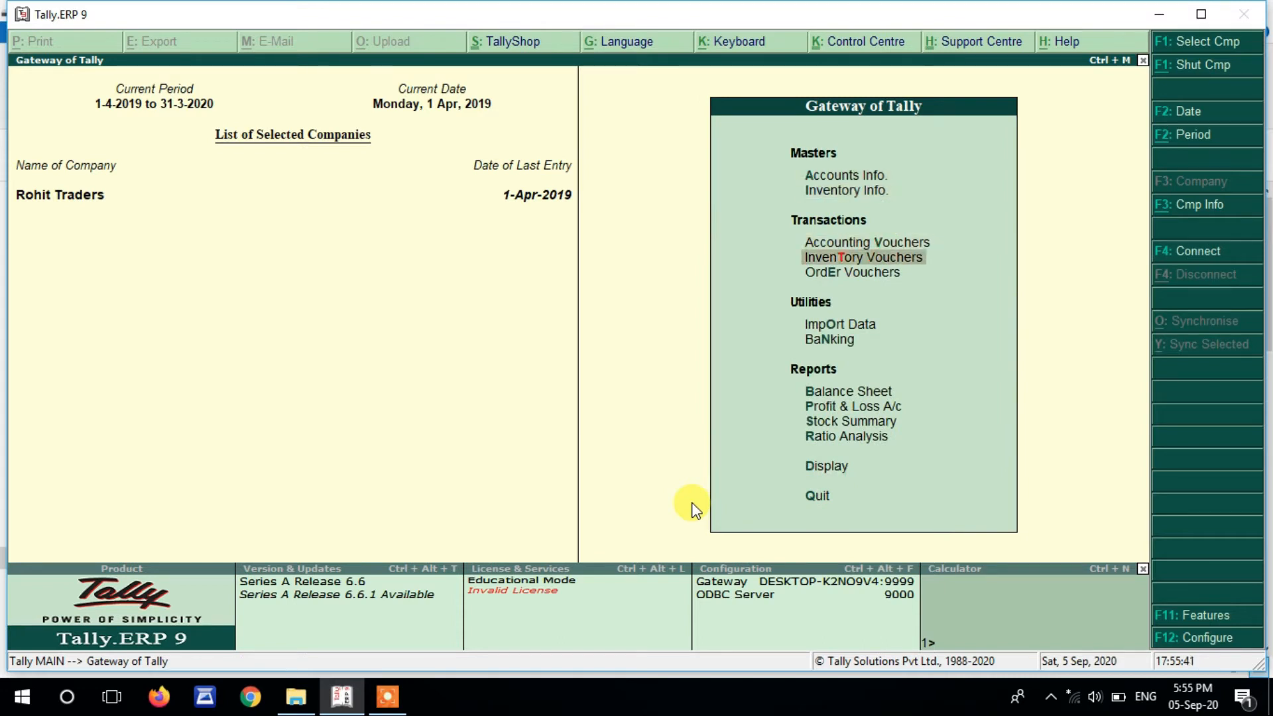
pyautogui.press('Down')
pyautogui.press('Return')
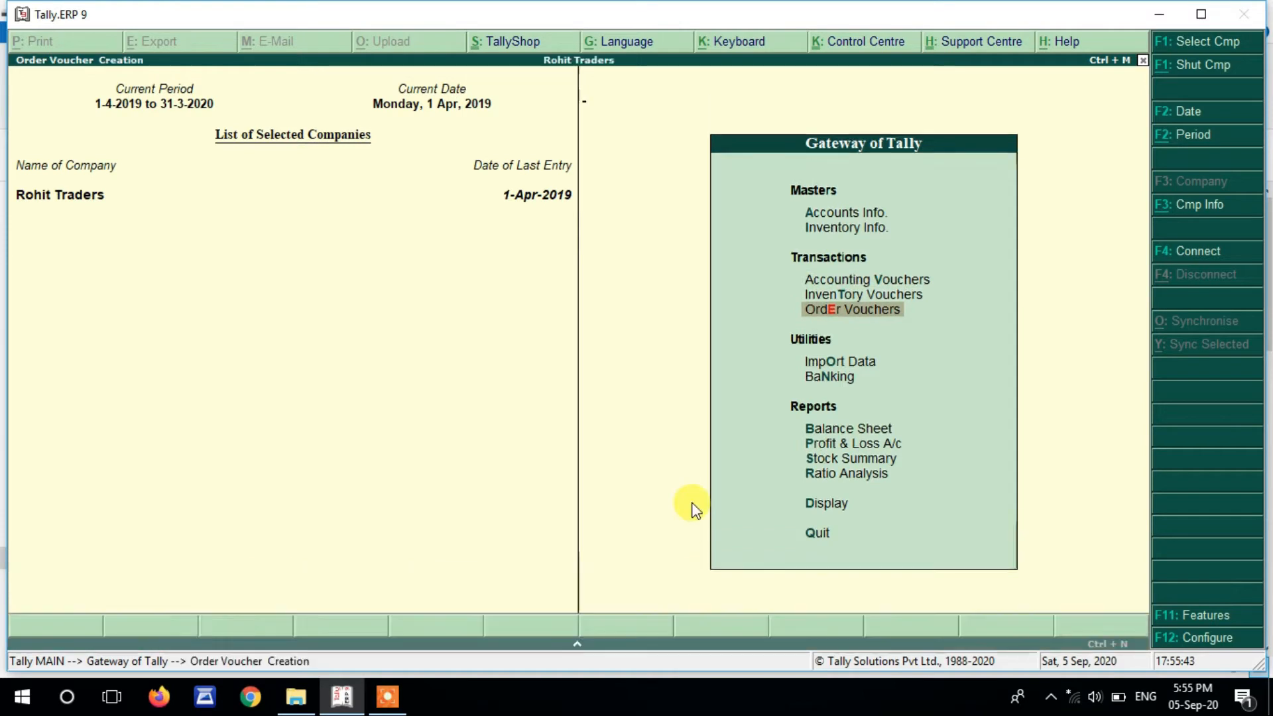
pyautogui.press('Escape')
pyautogui.press('y')
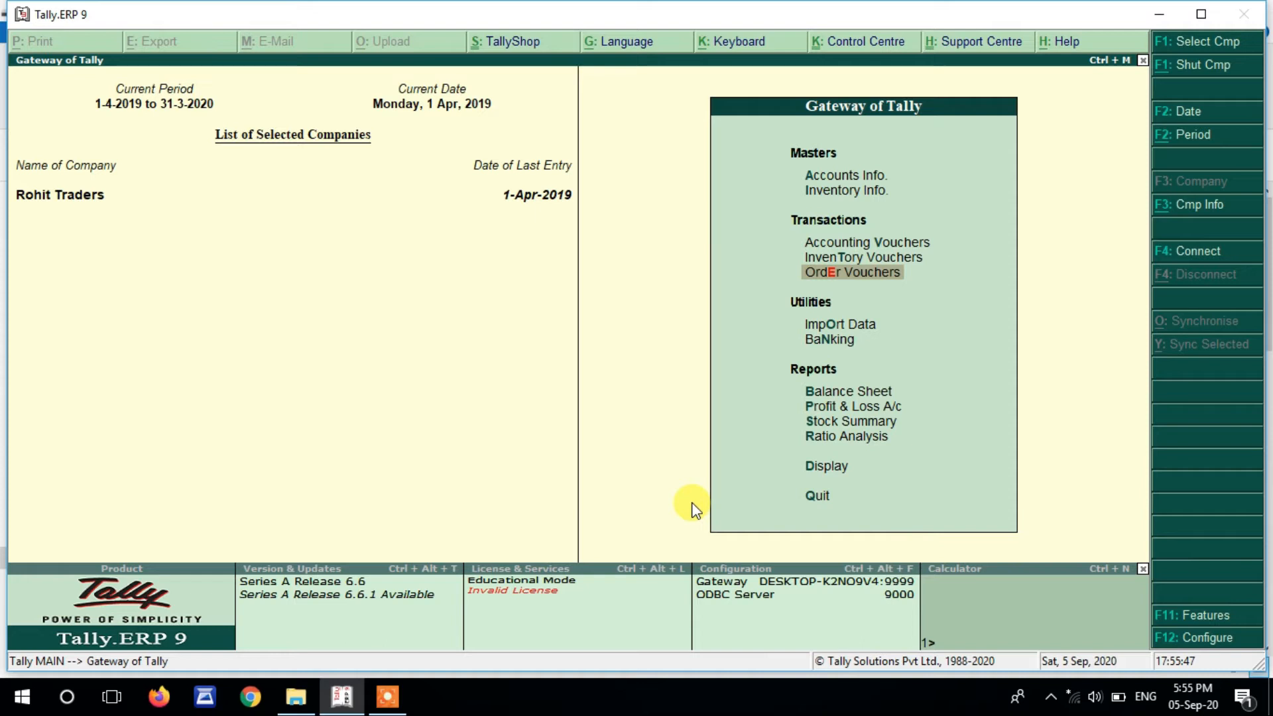
# - Start a new Purchase Order voucher from the accounting vouchers, viewing the Sales Order voucher along the way
pyautogui.press('Up')
pyautogui.press('Up')
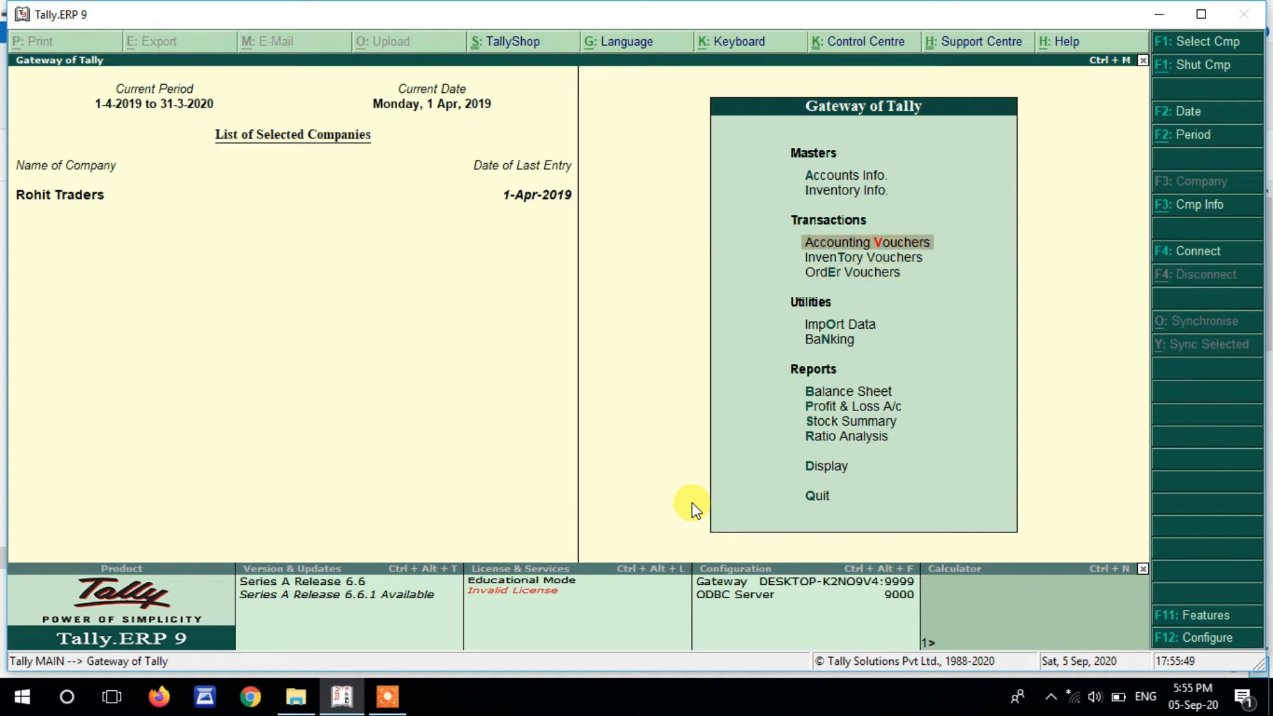
pyautogui.press('Return')
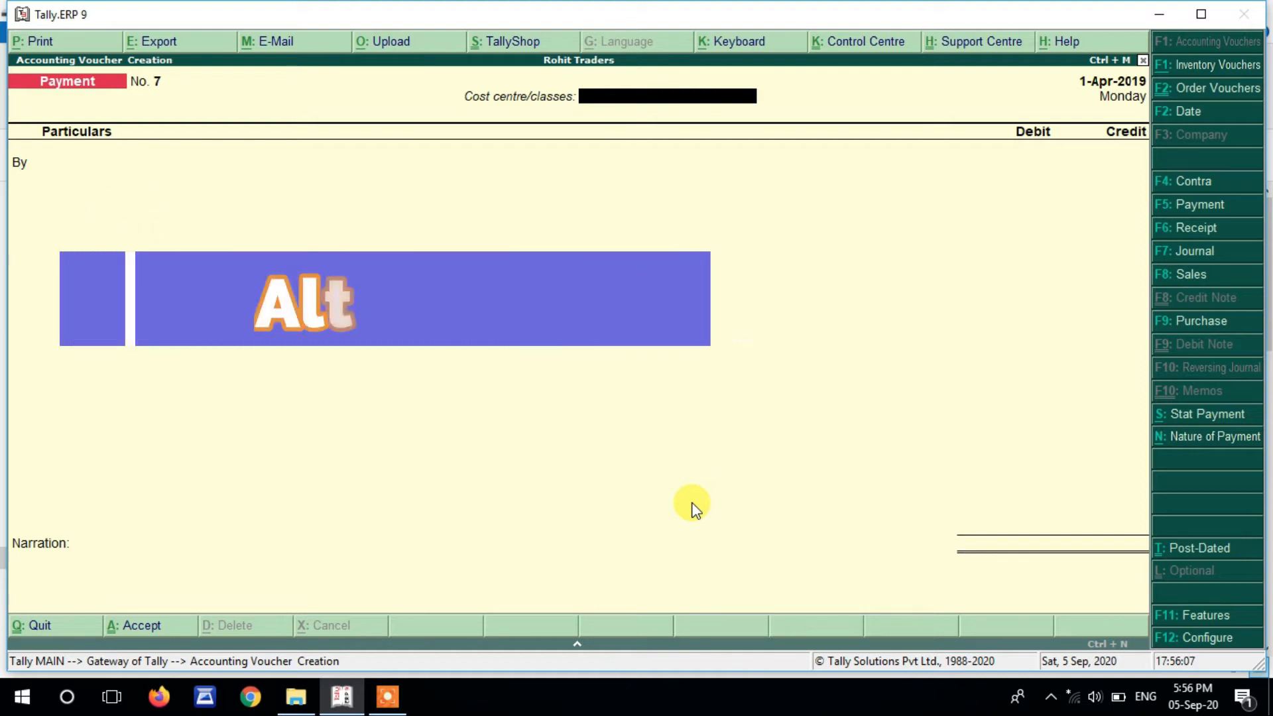
pyautogui.hotkey('alt', 'F4')
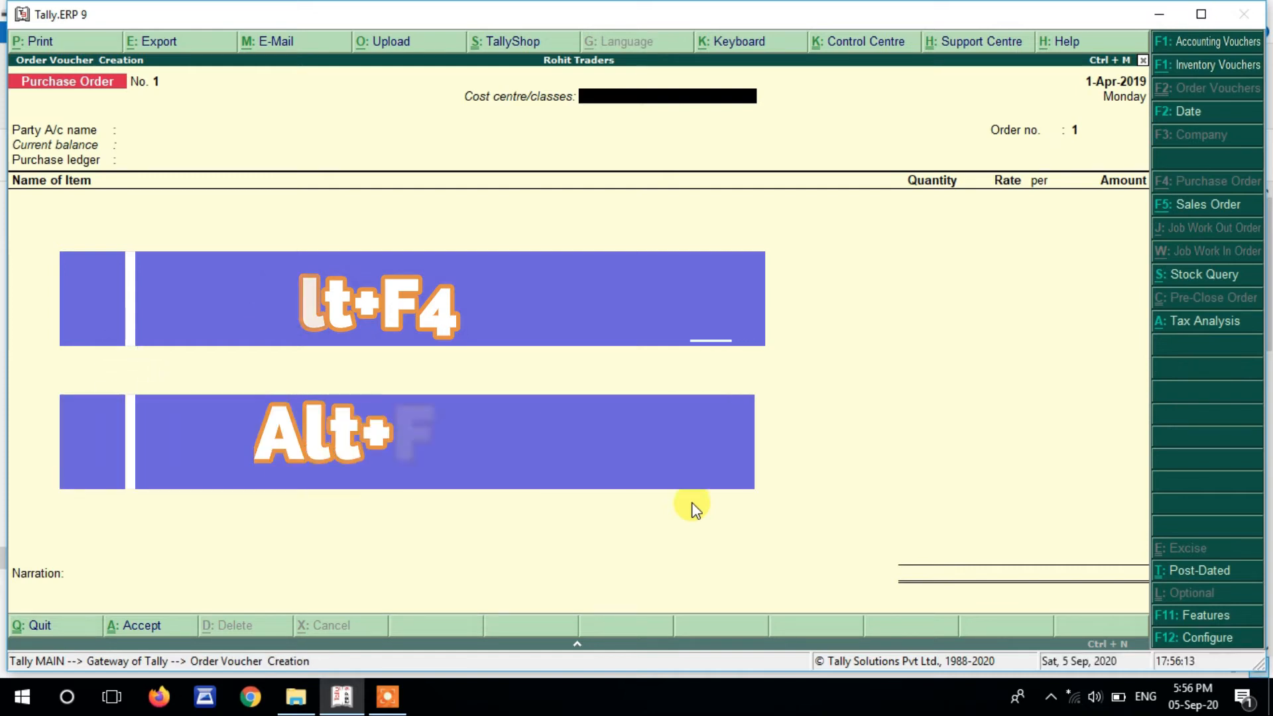
pyautogui.hotkey('alt', 'F5')
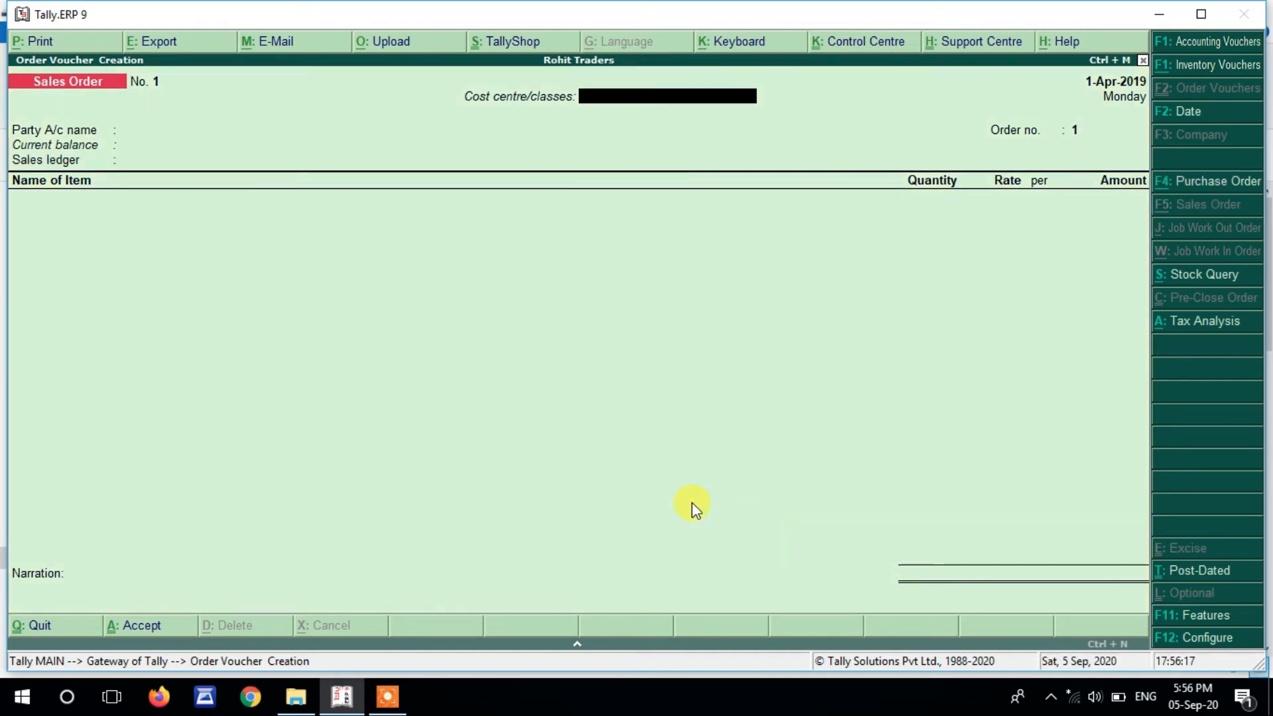
pyautogui.hotkey('alt', 'F4')
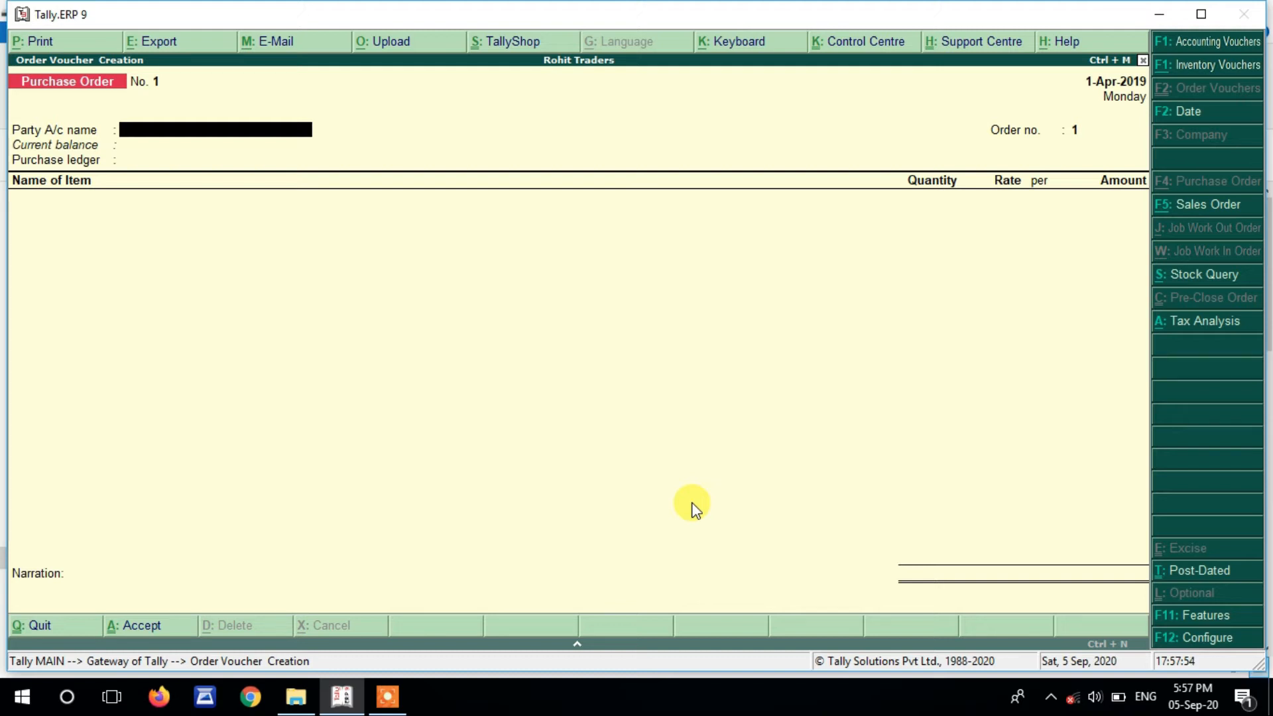
# - Select Mayank Traders as the purchase order's party account and accept its order and supplier details as they are
pyautogui.press('BackSpace')
pyautogui.press('Down')
pyautogui.press('Down')
pyautogui.press('Down')
pyautogui.press('Down')
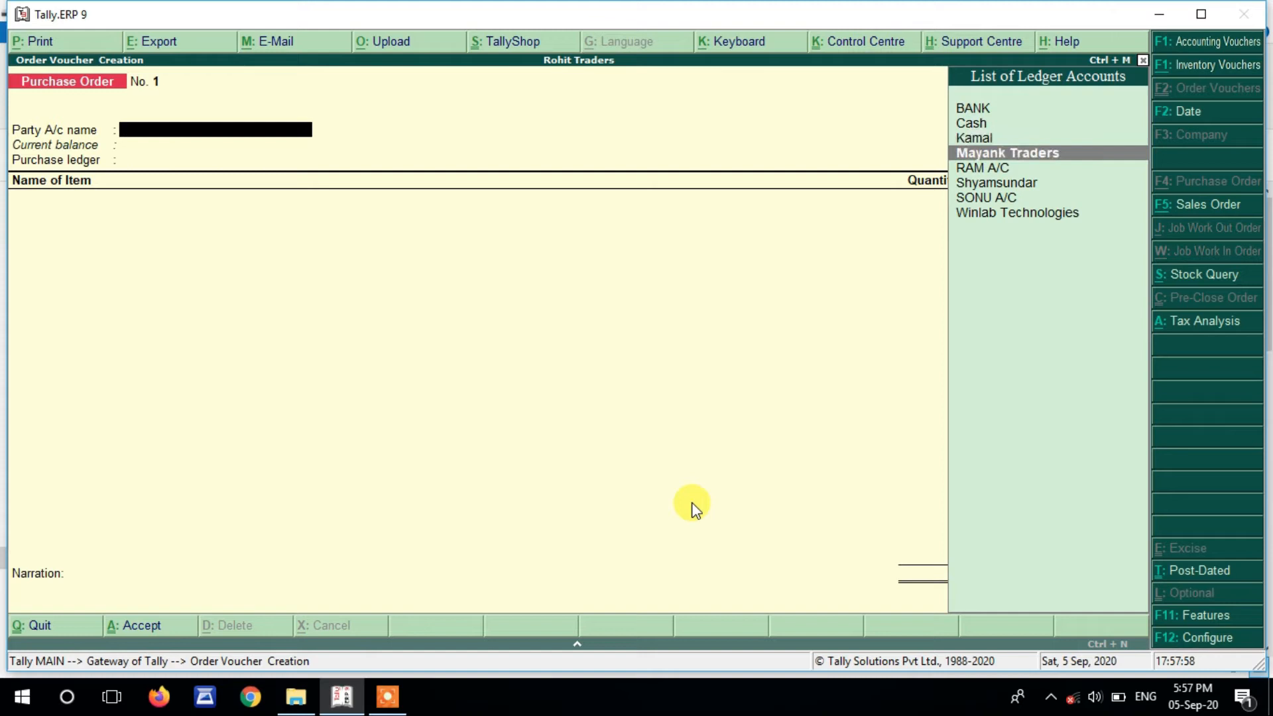
pyautogui.press('Return')
pyautogui.press('Return')
pyautogui.press('Return')
pyautogui.press('Return')
pyautogui.press('Return')
pyautogui.press('Return')
pyautogui.press('Return')
pyautogui.press('Return')
pyautogui.press('Return')
pyautogui.press('Return')
pyautogui.press('Return')
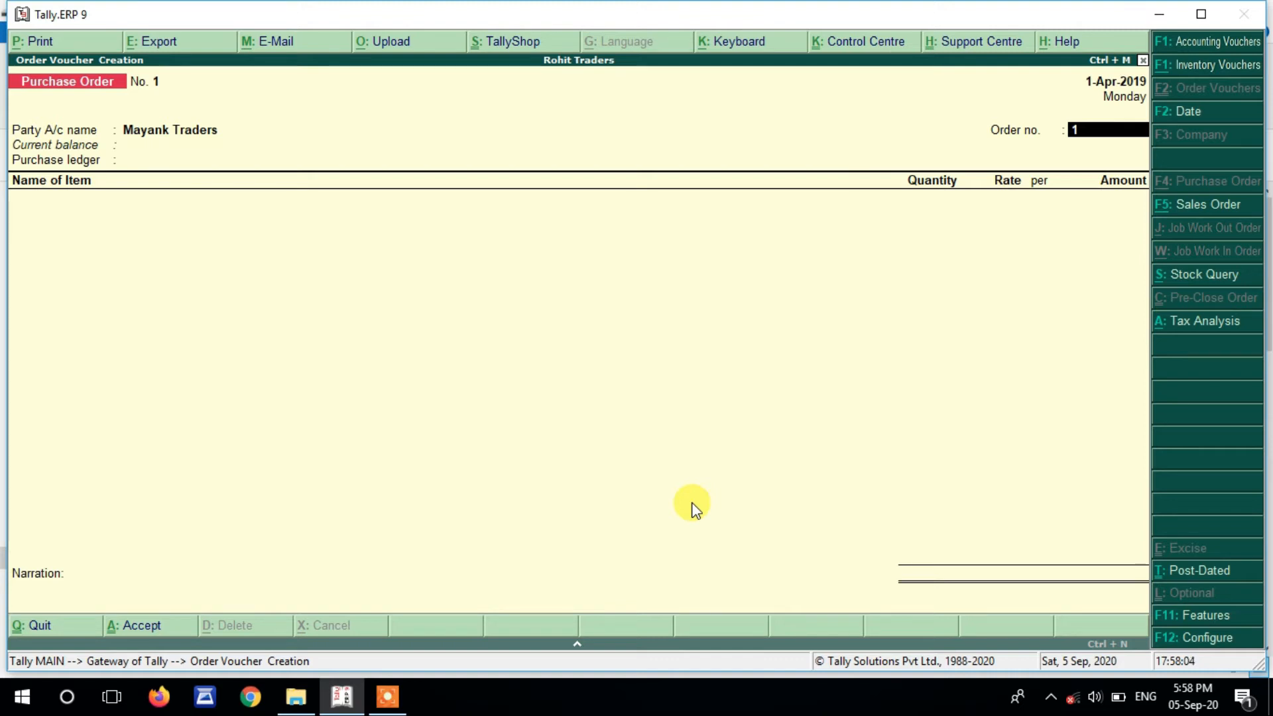
# - Set the order number to mt/01 and choose PURCHASE A/C as the purchase ledger
pyautogui.write('mt/01')
pyautogui.press('Return')
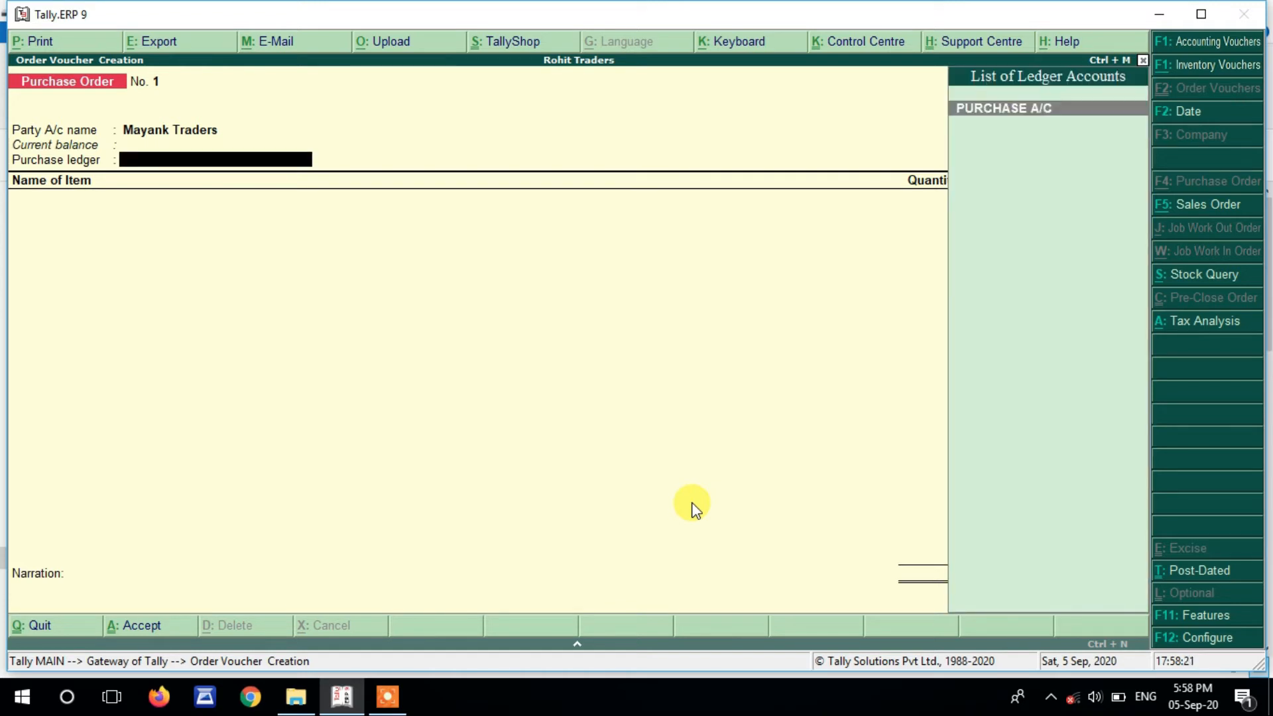
pyautogui.press('Return')
pyautogui.press('Return')
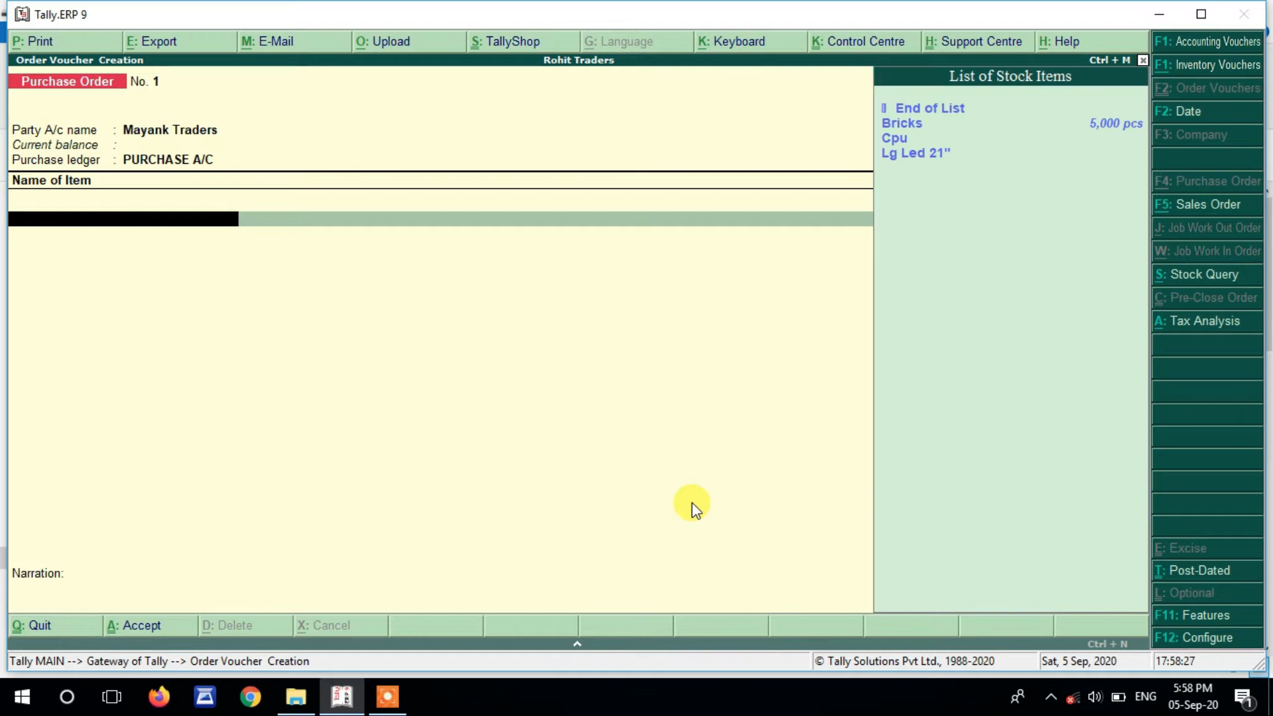
# - Add the Lg Led 21" stock item to the purchase order with a blank description
pyautogui.press('Down')
pyautogui.press('Down')
pyautogui.press('Down')
pyautogui.press('Return')
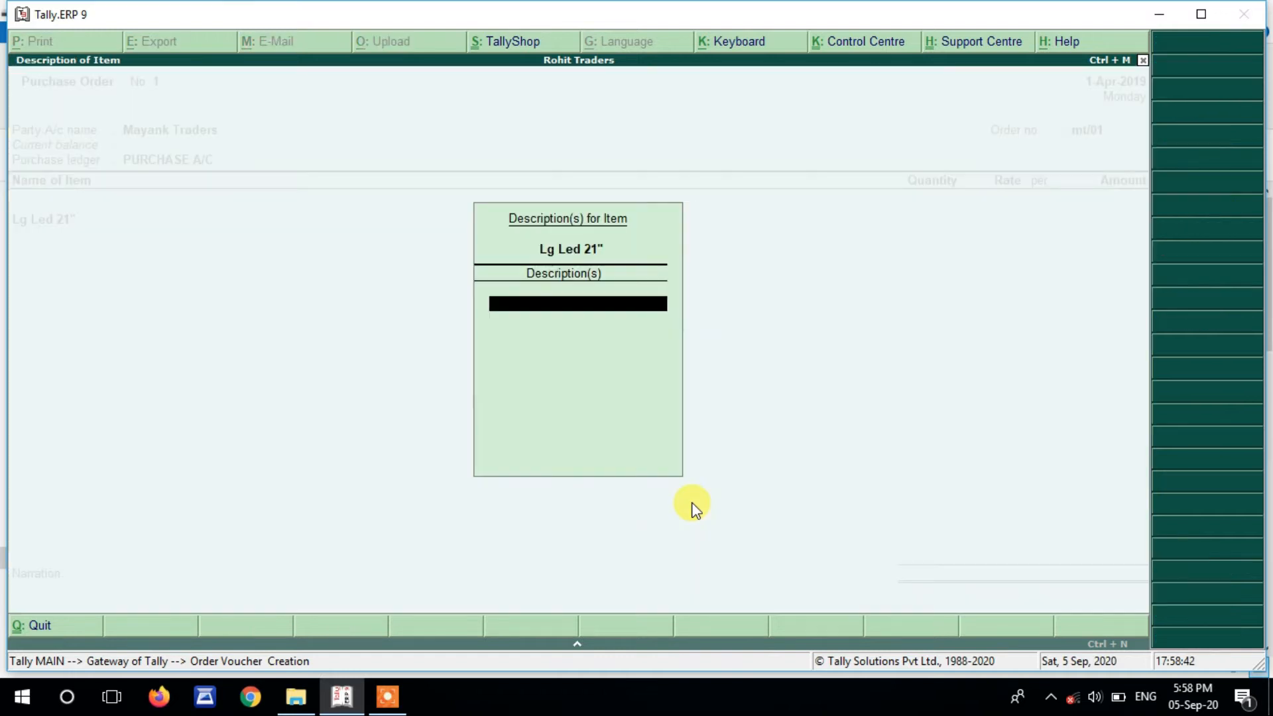
pyautogui.press('Return')
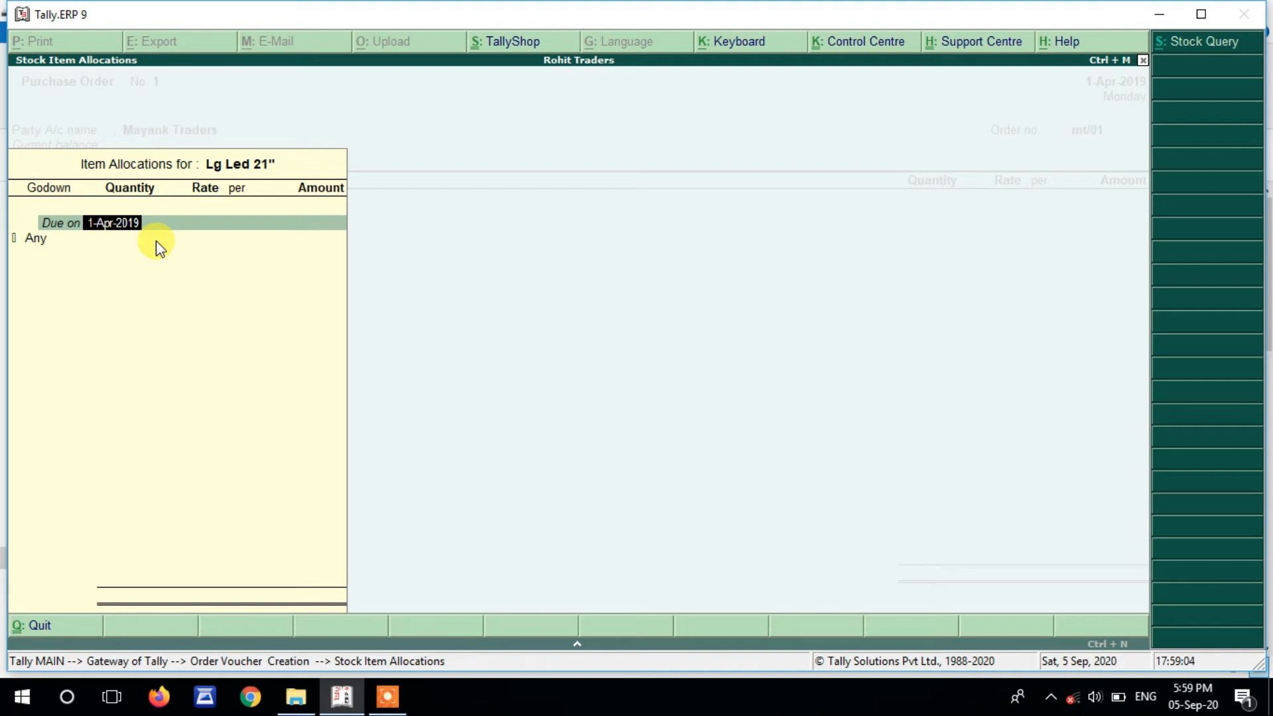
# - Try a due period of 5 days for the Lg Led 21" item and go back to its due date
pyautogui.write('5')
pyautogui.press('Return')
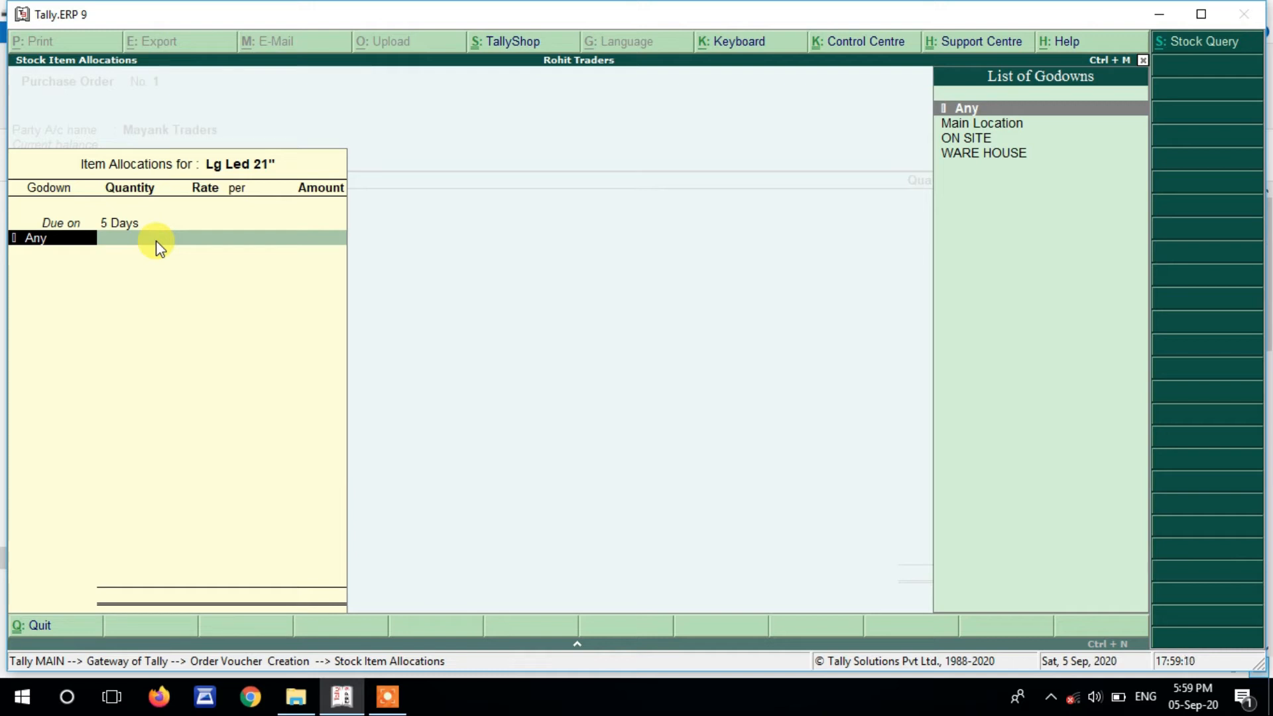
pyautogui.press('BackSpace')
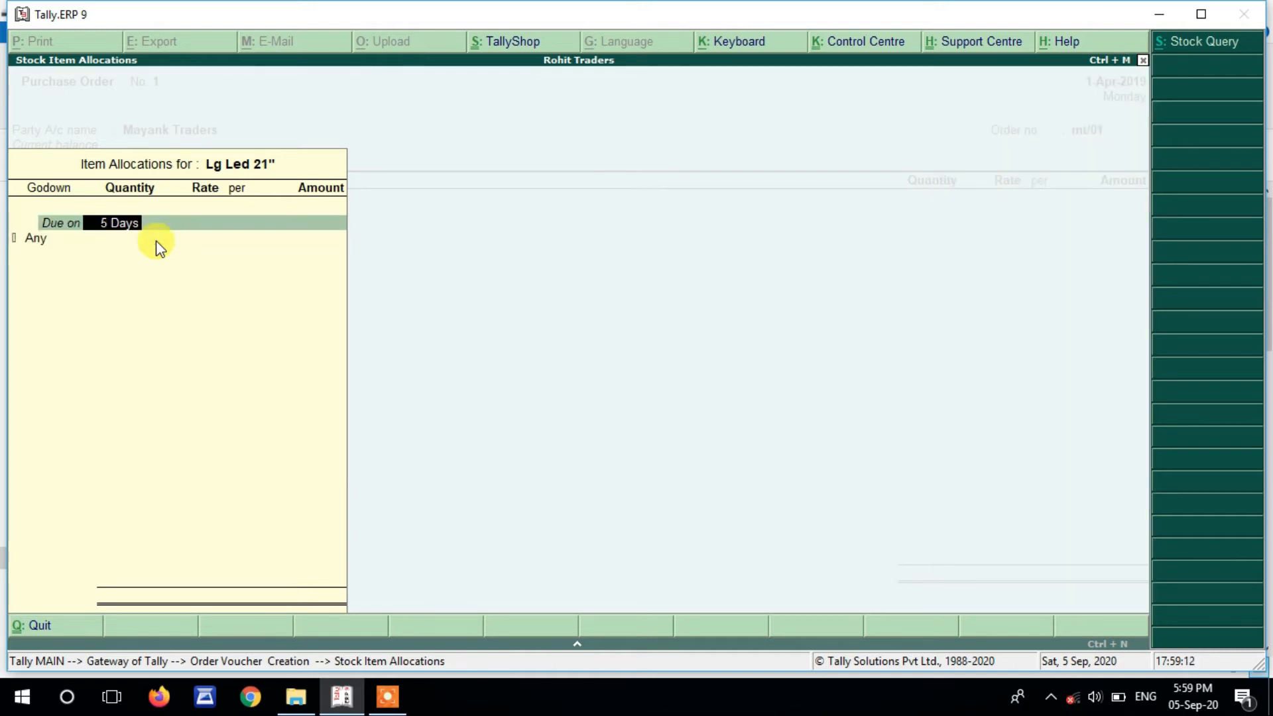
# - Set the Lg Led 21" due date to 2-Apr-2019 and allocate the item to the ON SITE godown
pyautogui.write('2-4')
pyautogui.press('Return')
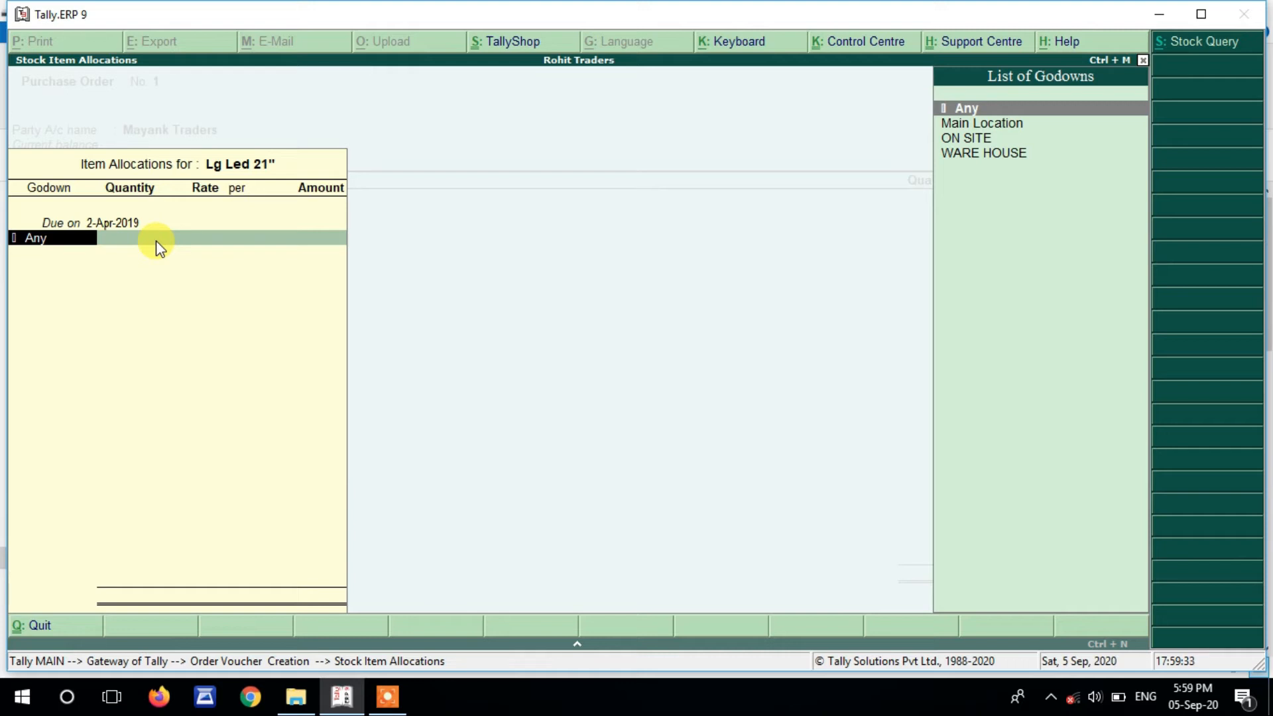
pyautogui.press('Down')
pyautogui.press('Down')
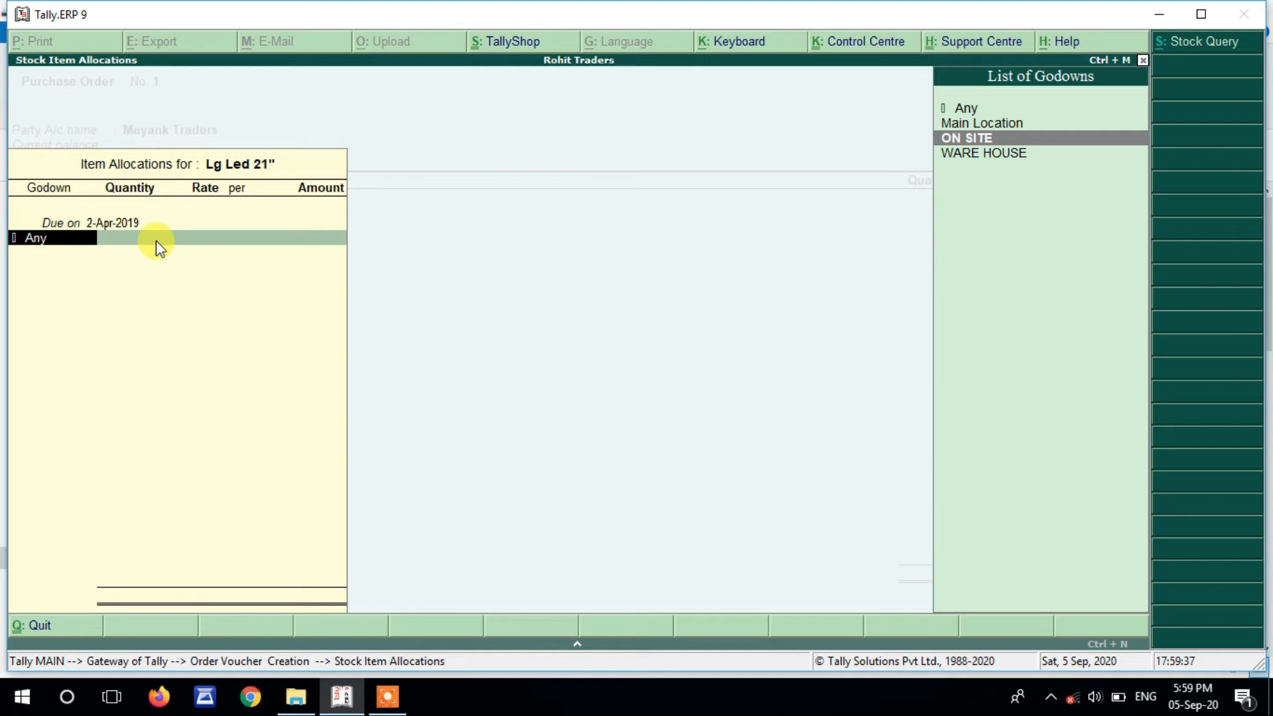
pyautogui.press('Return')
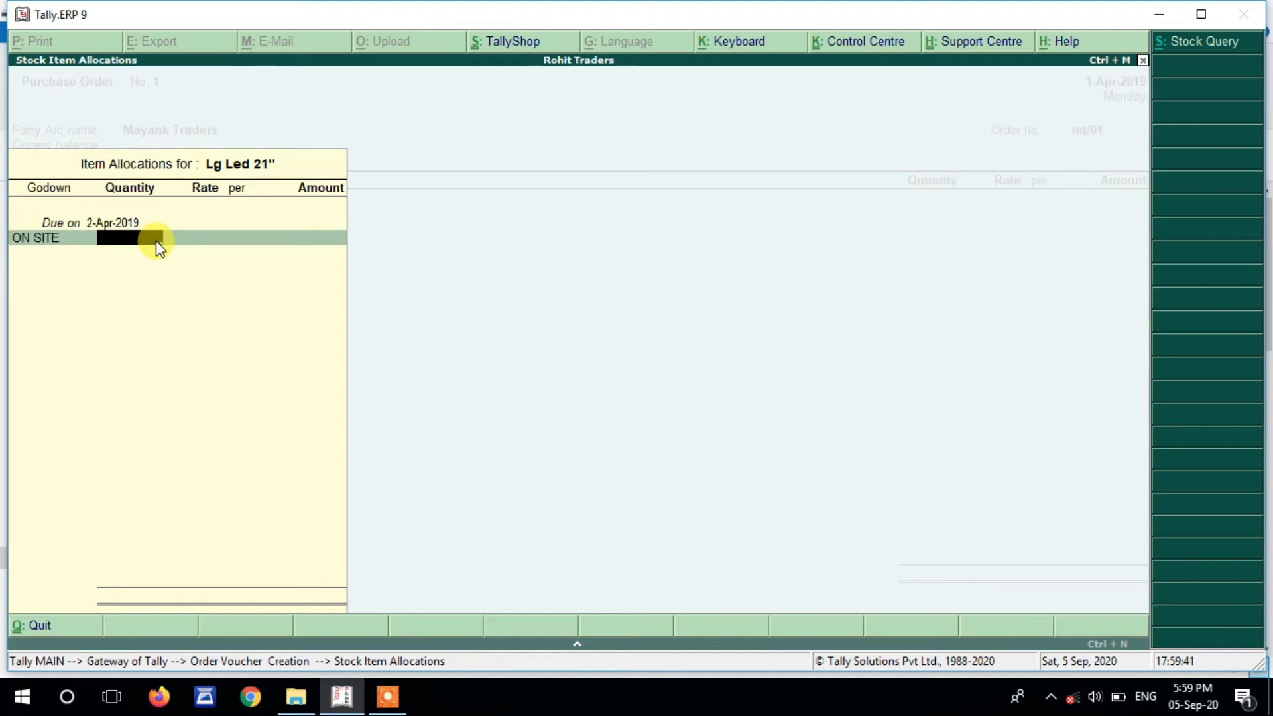
# - Enter a quantity of 10 pcs at a rate of 7000 for Lg Led 21" and complete its order line
pyautogui.write('10')
pyautogui.press('Return')
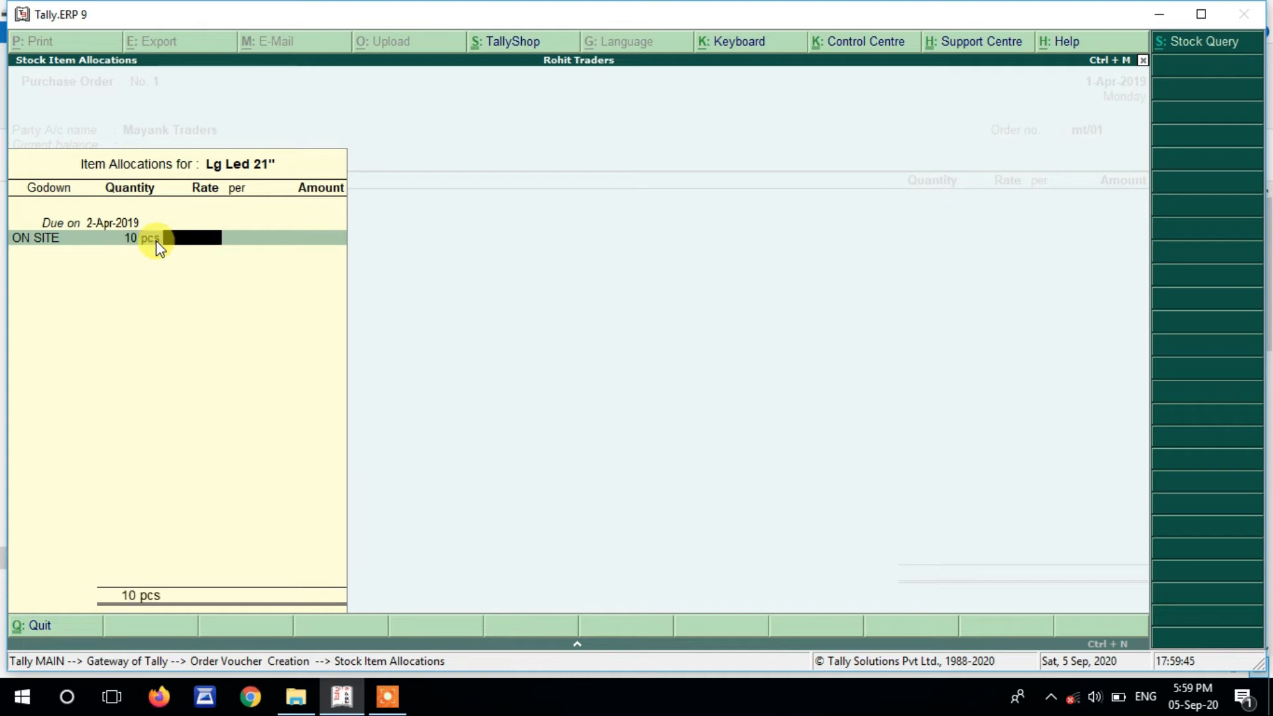
pyautogui.write('7000')
pyautogui.press('Return')
pyautogui.press('Return')
pyautogui.press('Return')
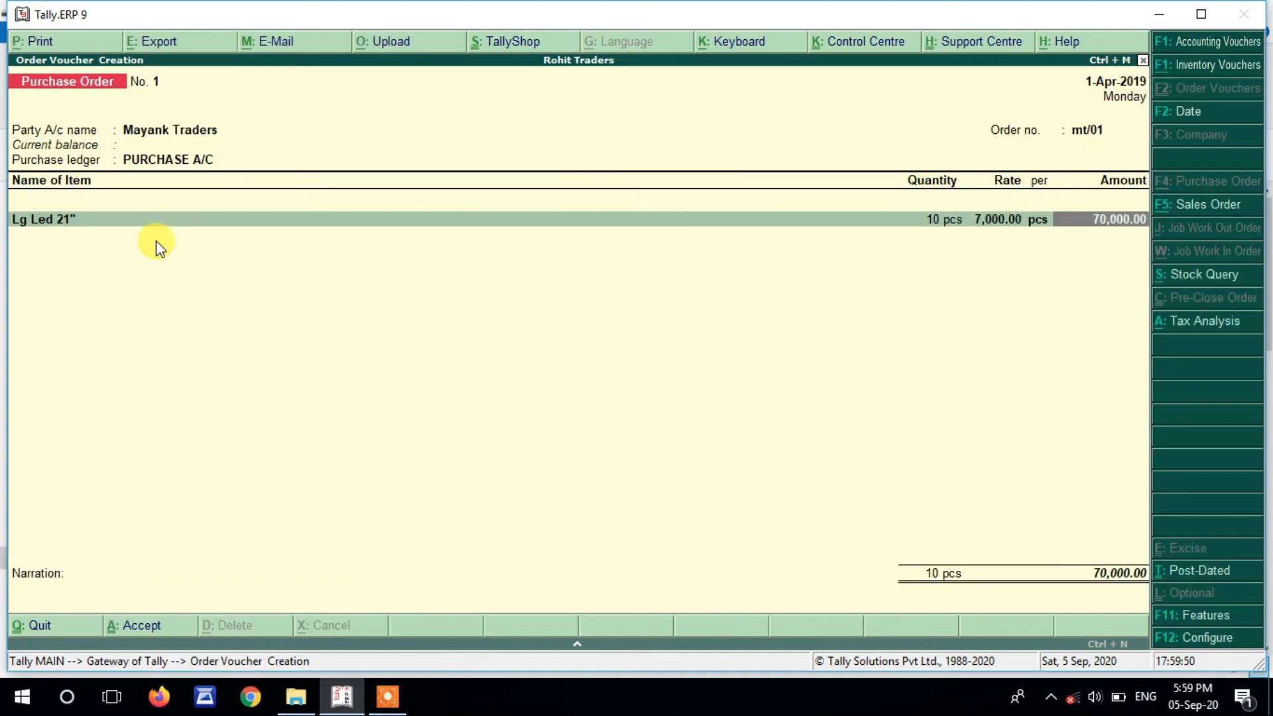
pyautogui.press('Return')
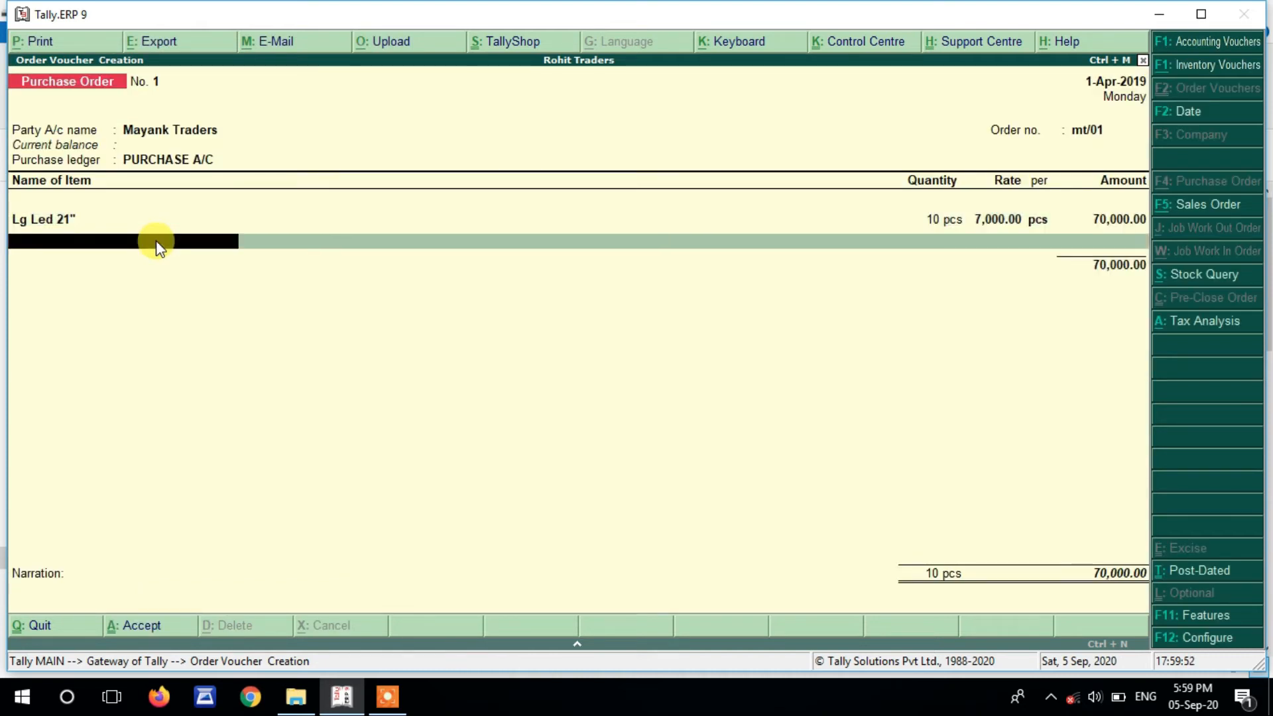
# - Add the Cpu stock item to the purchase order with a blank description and a due date of 2-Apr-2019
pyautogui.write('C')
pyautogui.press('Return')
pyautogui.press('Return')
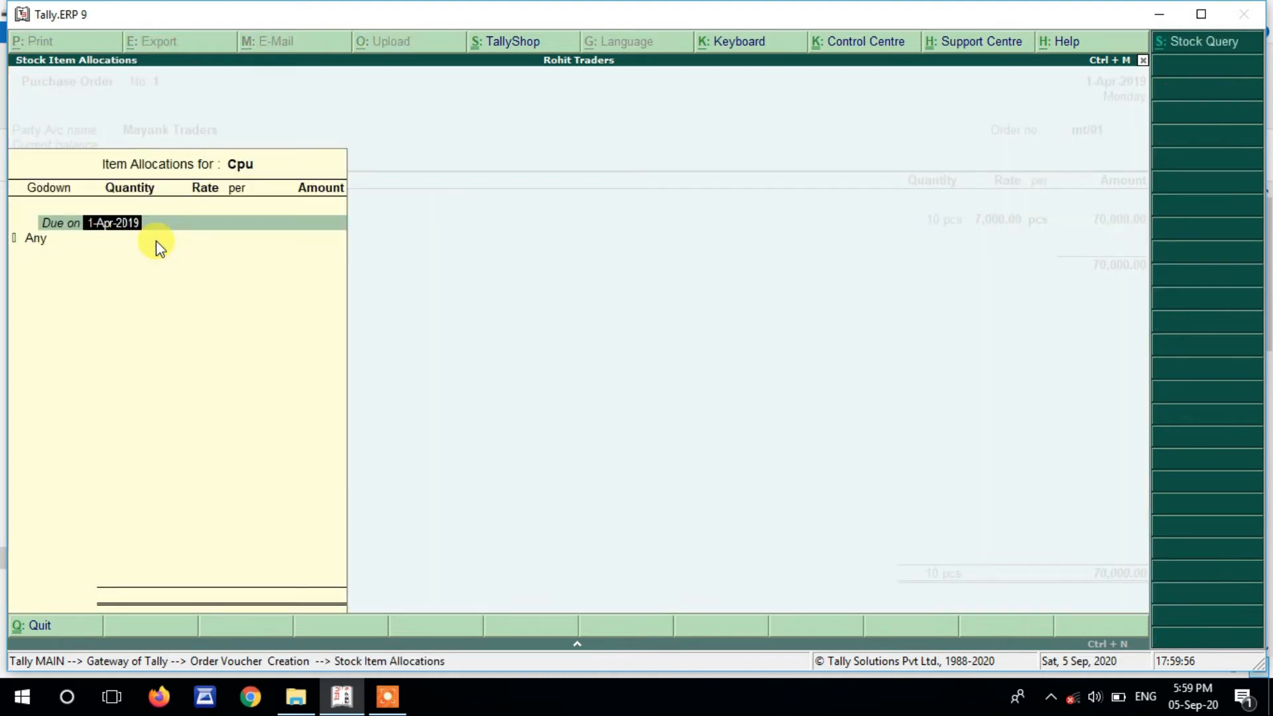
pyautogui.write('2-4')
pyautogui.press('Return')
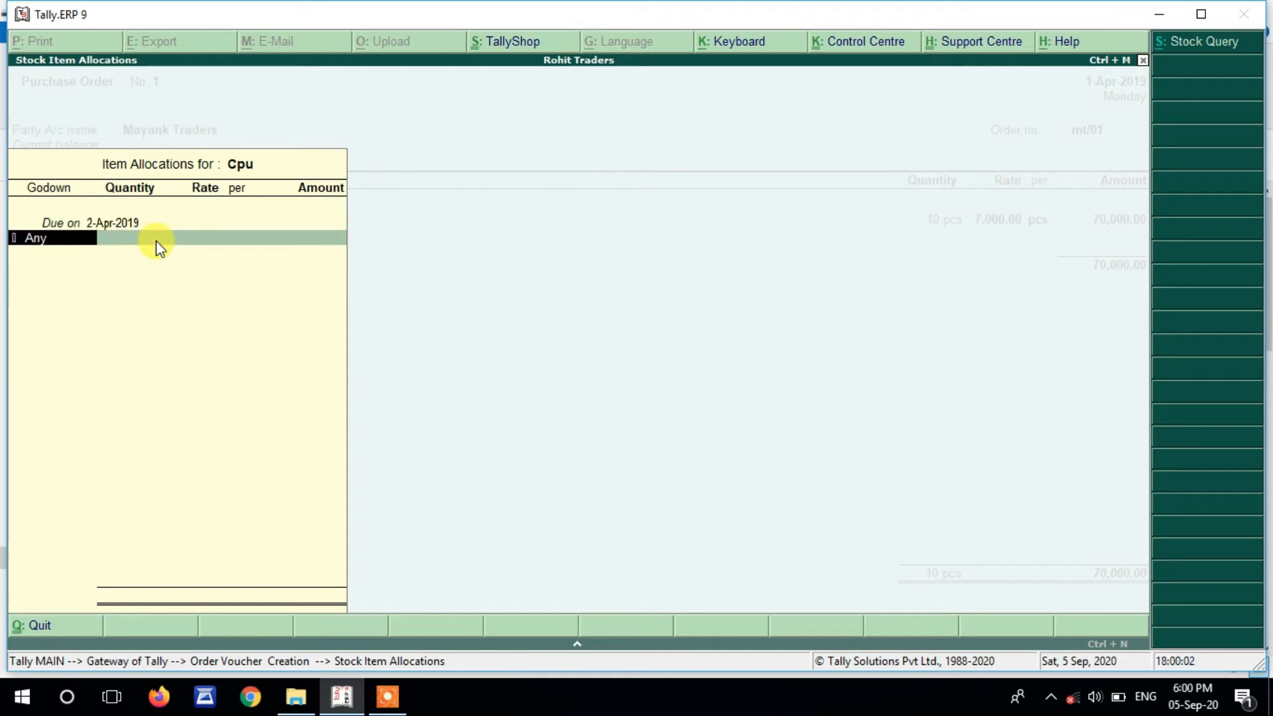
# - Allocate 10 pcs of Cpu to the ON SITE godown at a rate of 9000 and finish the purchase order's item list
pyautogui.write('on')
pyautogui.press('Return')
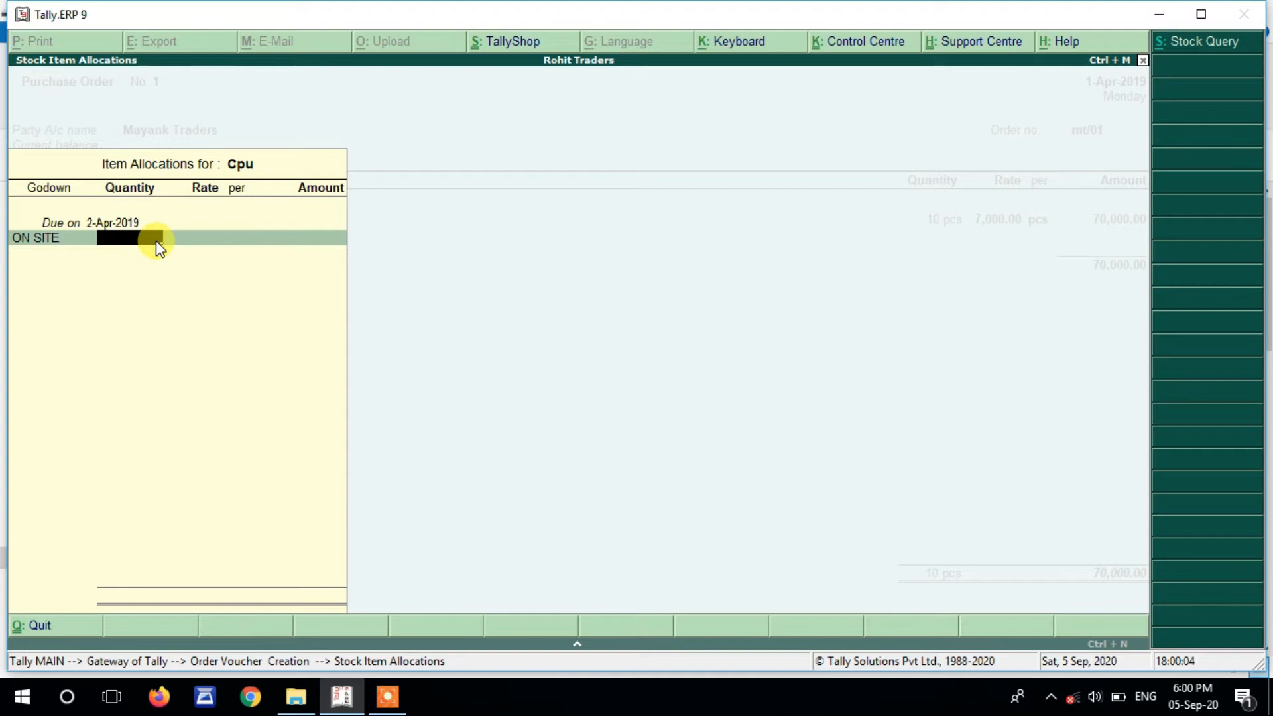
pyautogui.write('10')
pyautogui.press('Return')
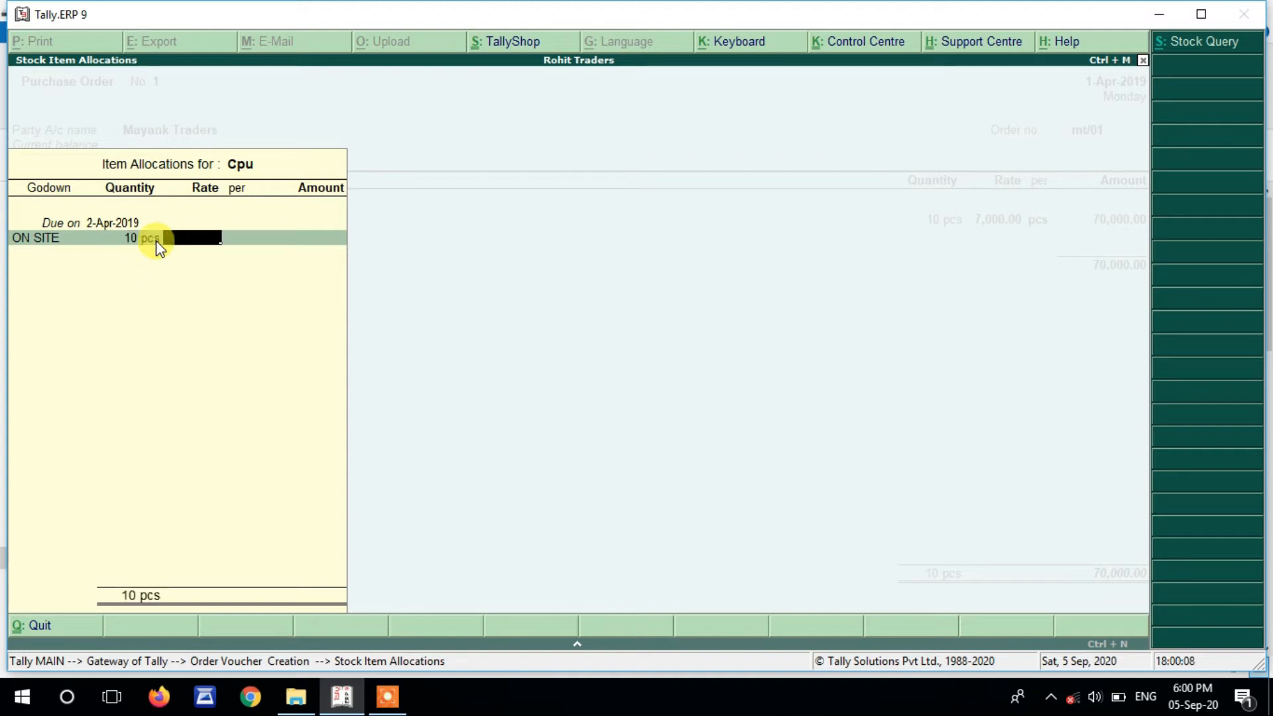
pyautogui.write('9000')
pyautogui.press('Return')
pyautogui.press('Return')
pyautogui.press('Return')
pyautogui.press('Return')
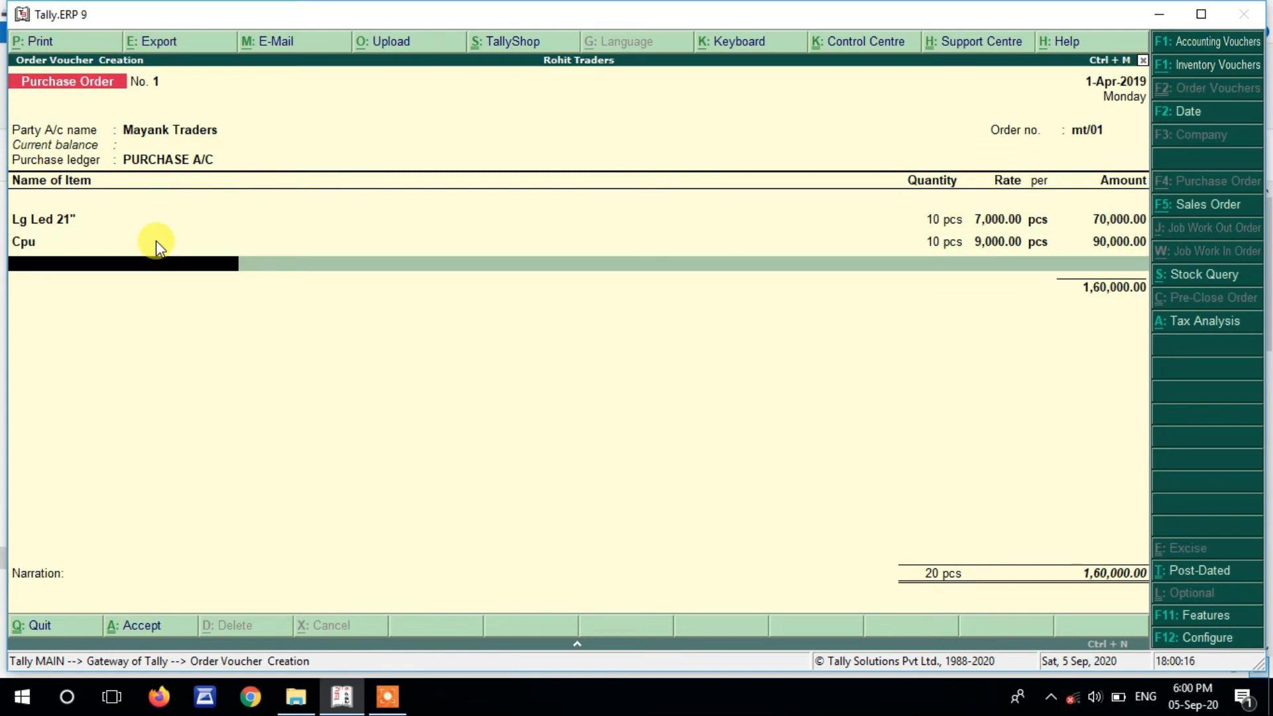
pyautogui.press('Return')
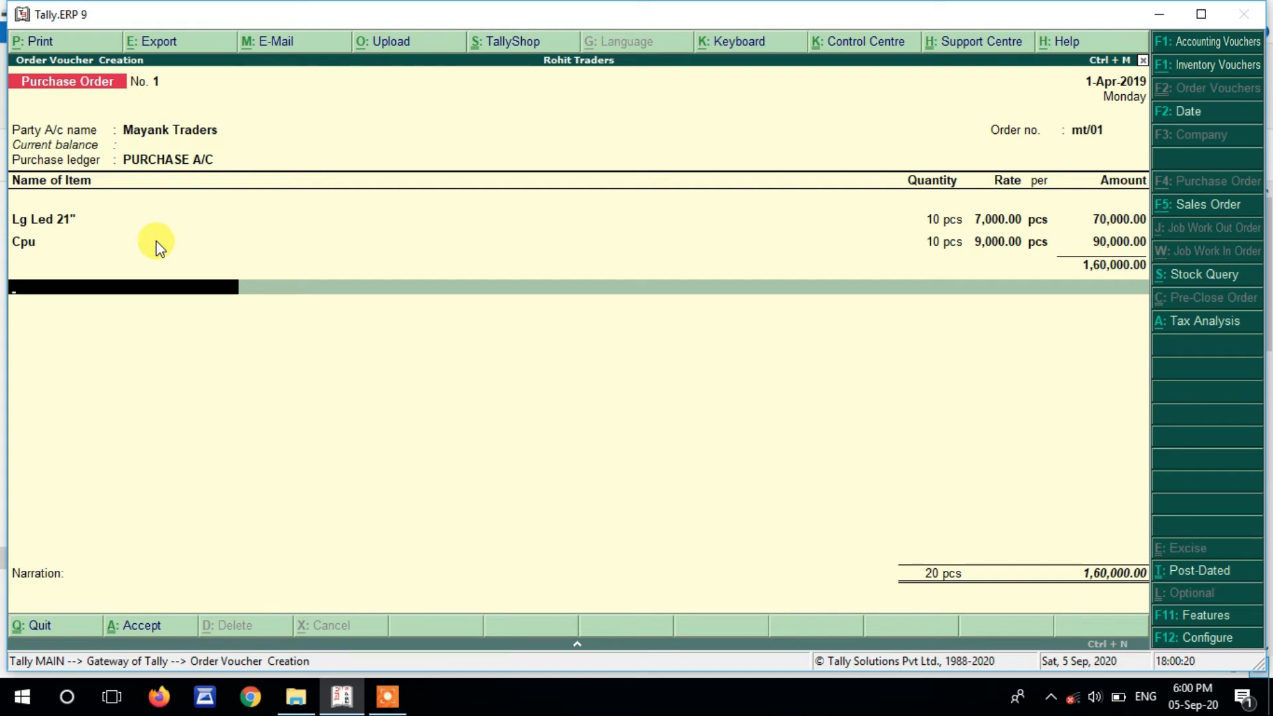
# - Review the purchase order's tax analysis in detailed form and return to the voucher
pyautogui.hotkey('alt', 'a')
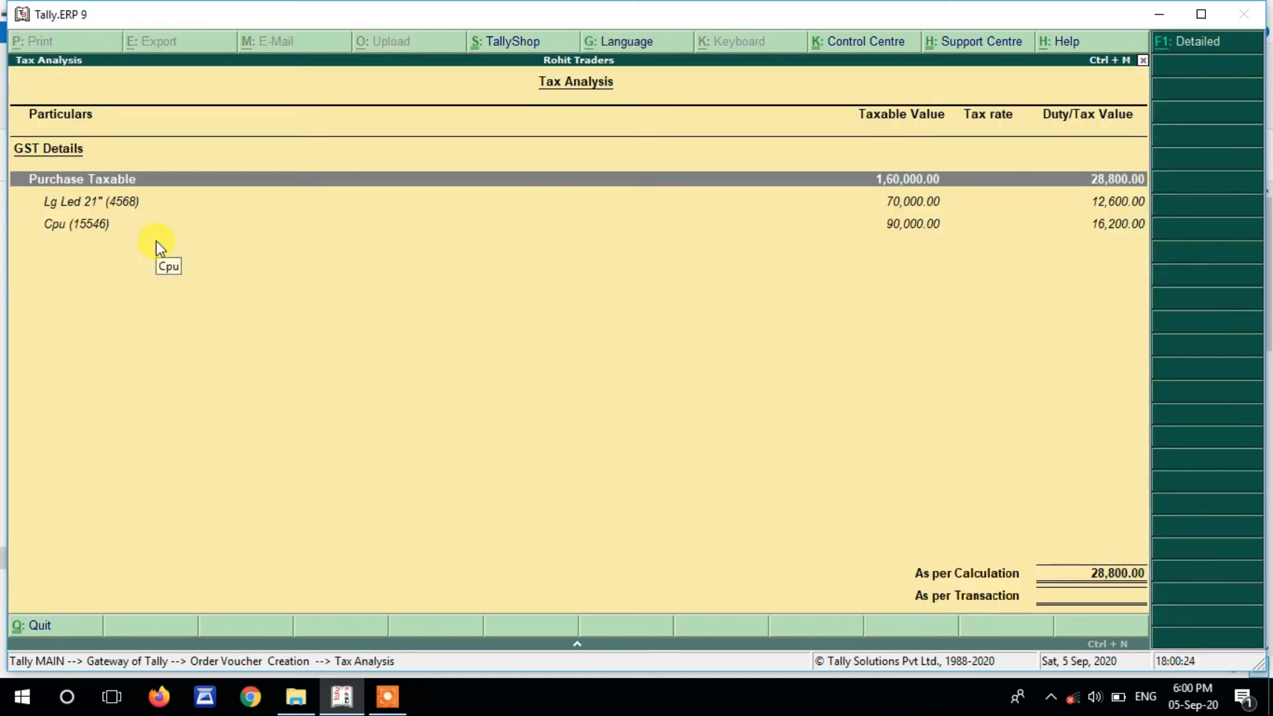
pyautogui.hotkey('alt', 'F1')
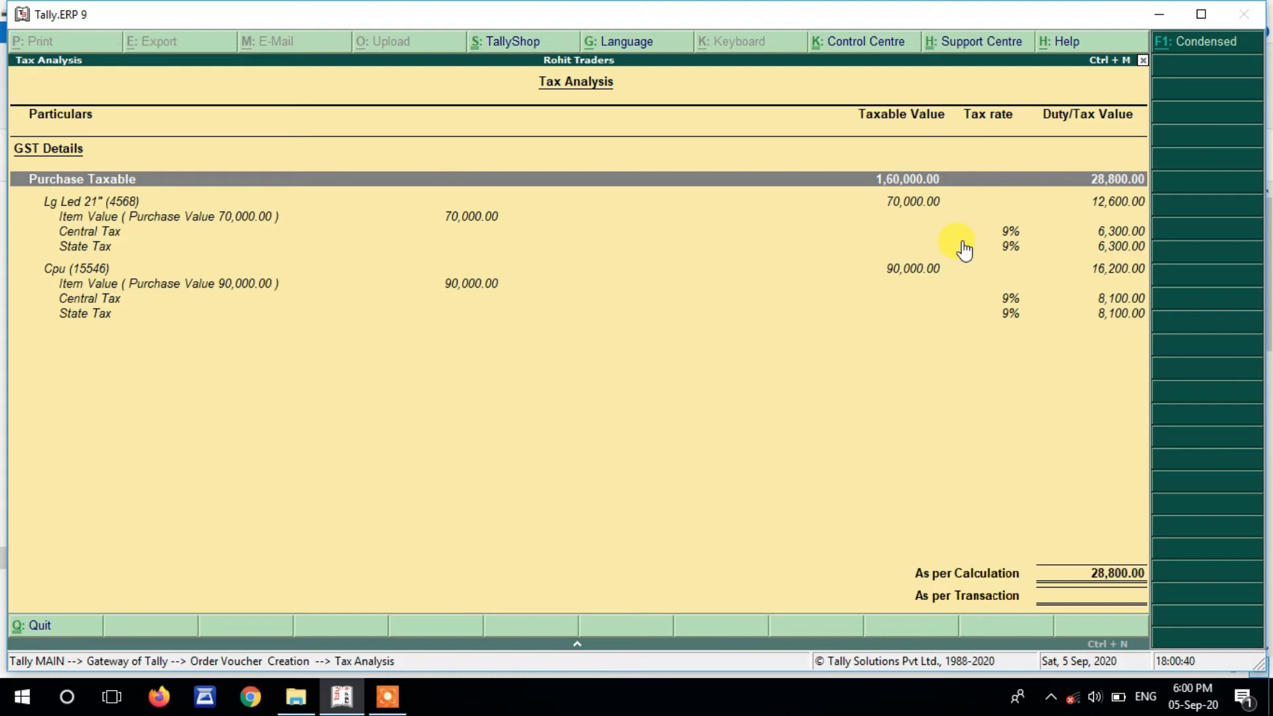
pyautogui.press('Escape')
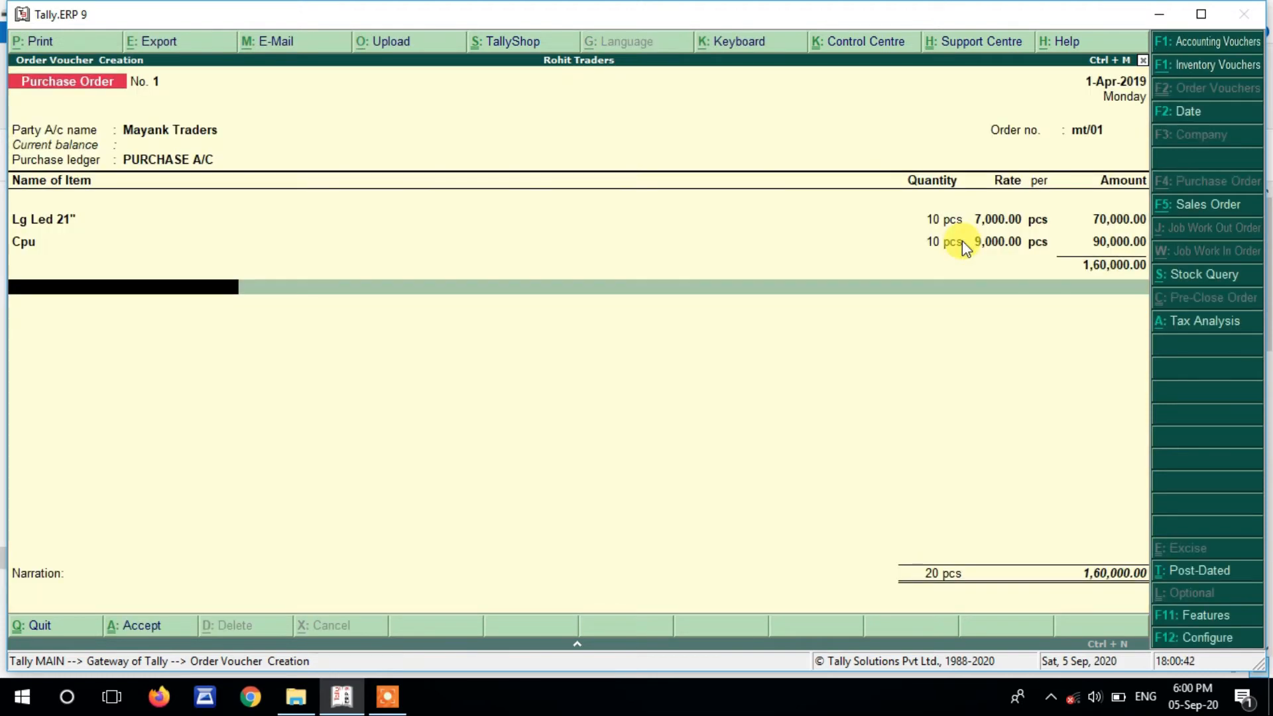
# - Start a new ledger named Cgst from the purchase order and place it under the Duties & Taxes group
pyautogui.write('C')
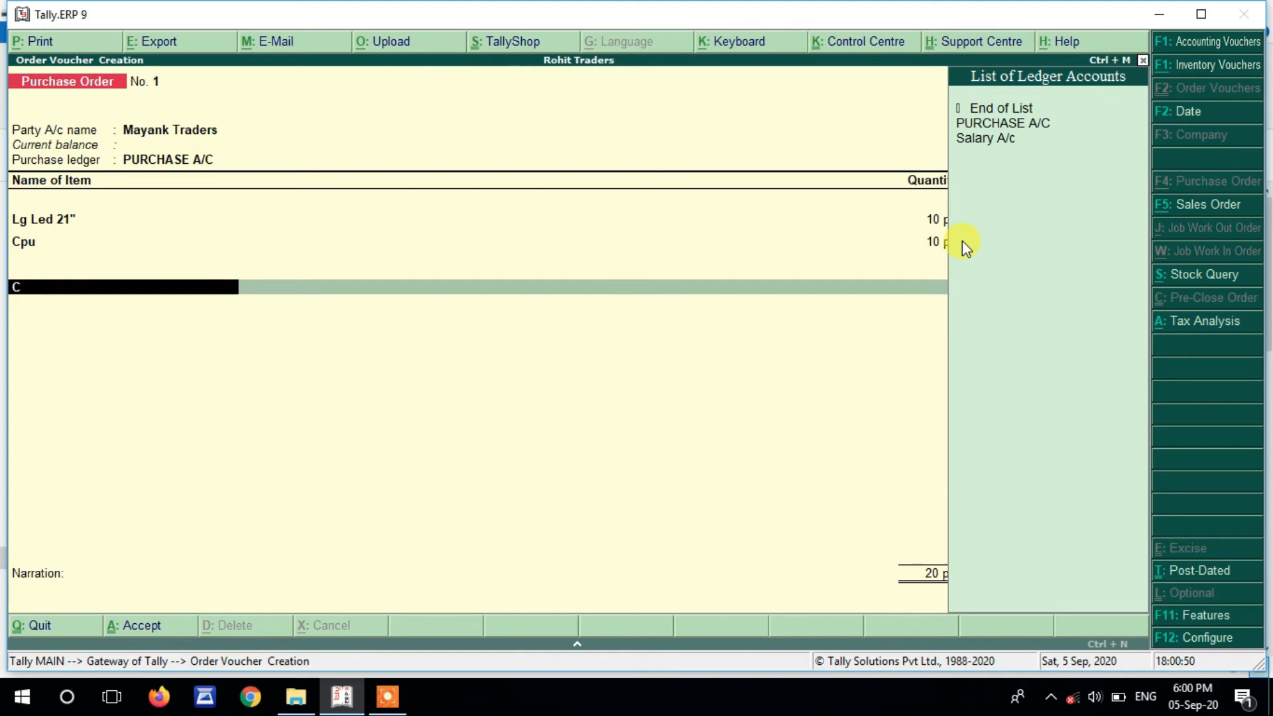
pyautogui.hotkey('alt', 'c')
pyautogui.write('Cgst')
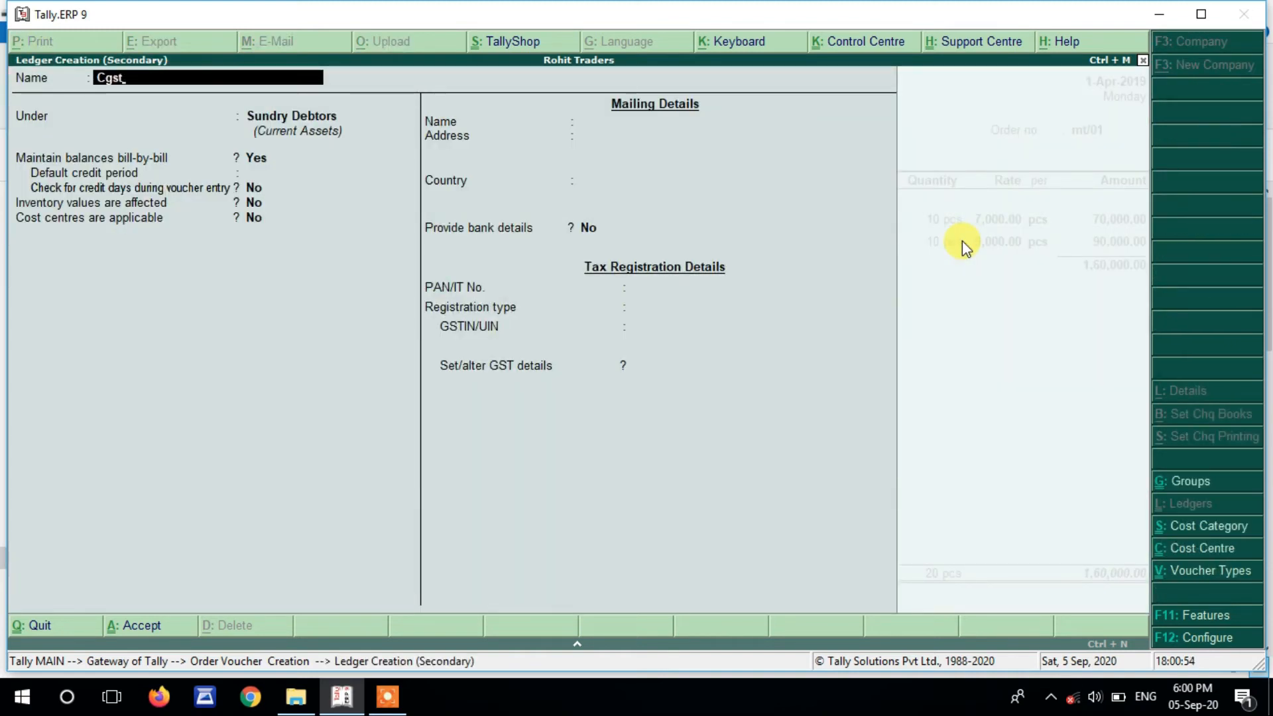
pyautogui.press('Return')
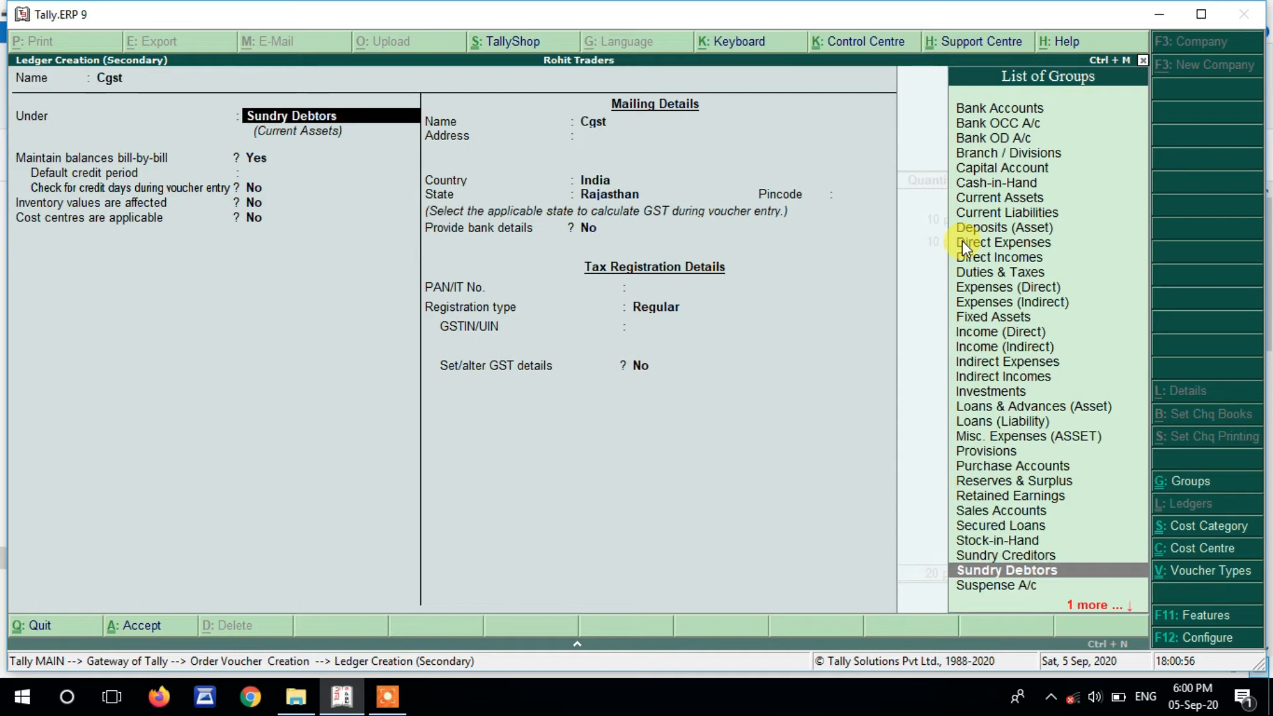
pyautogui.write('D')
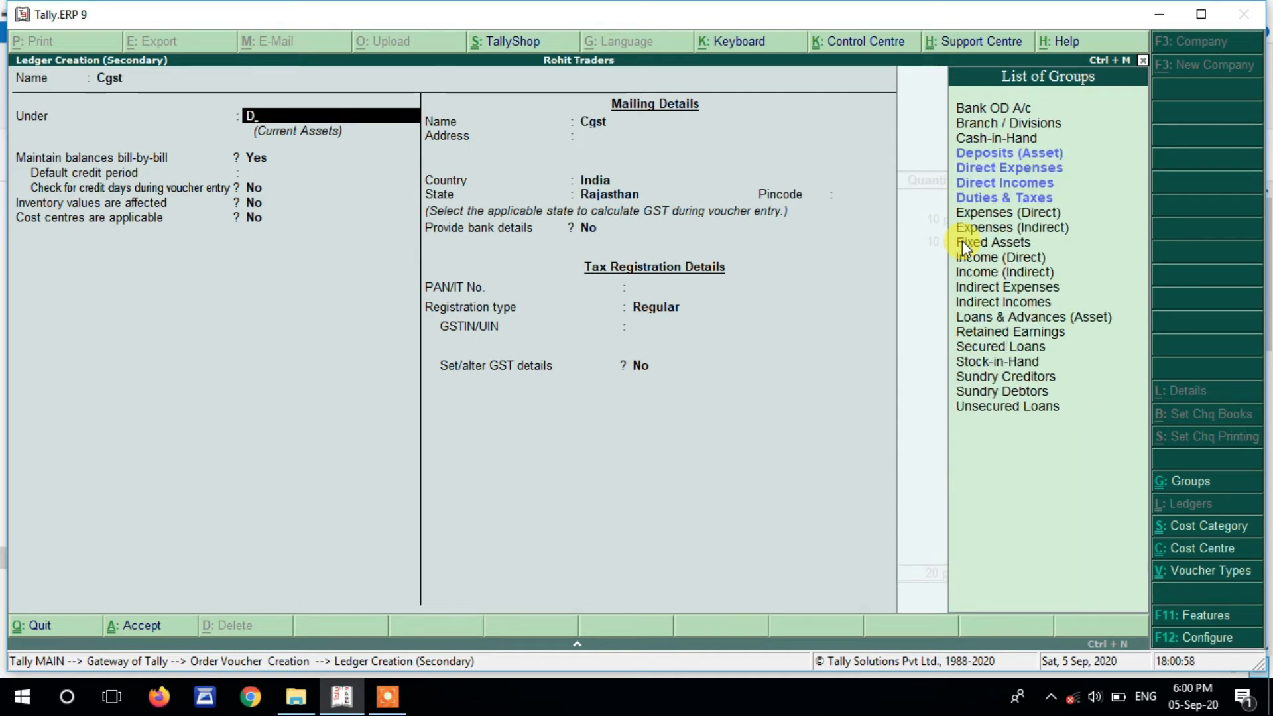
pyautogui.press('Down')
pyautogui.press('Down')
pyautogui.press('Down')
pyautogui.press('Return')
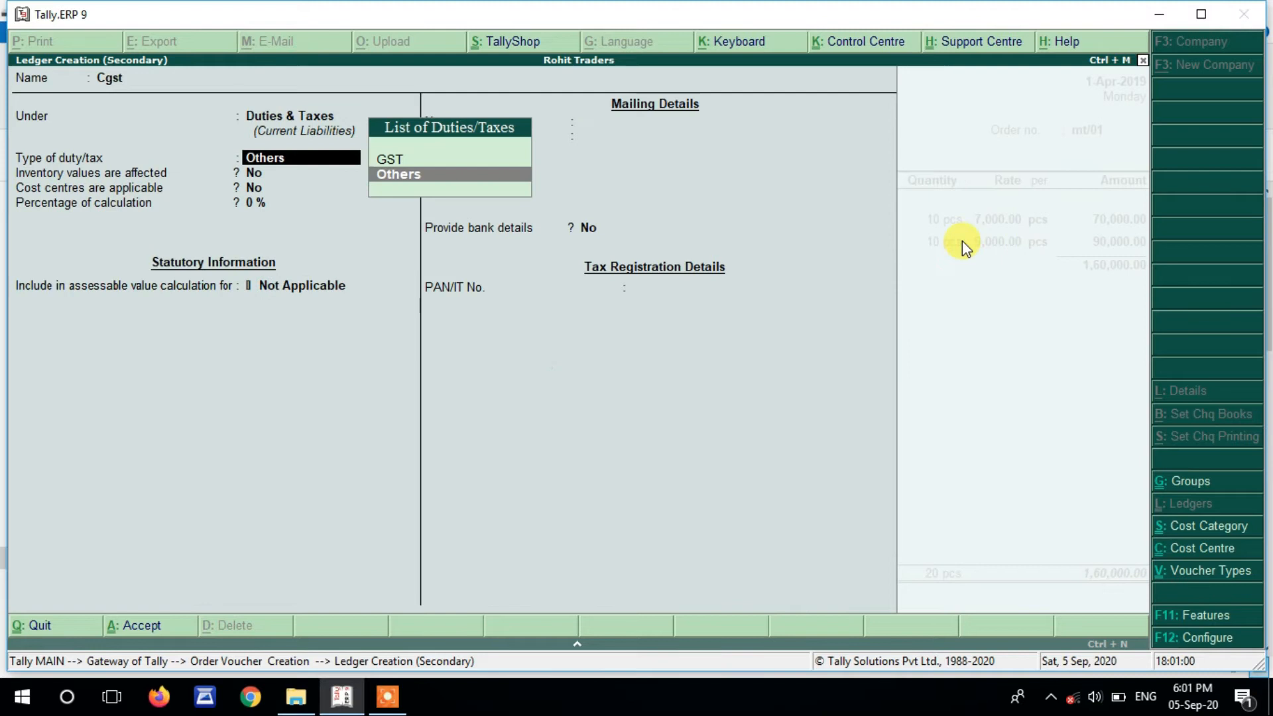
# - Set the Cgst ledger's duty type to GST and tax type to Central Tax, save it and add it to the order
pyautogui.press('Up')
pyautogui.press('Return')
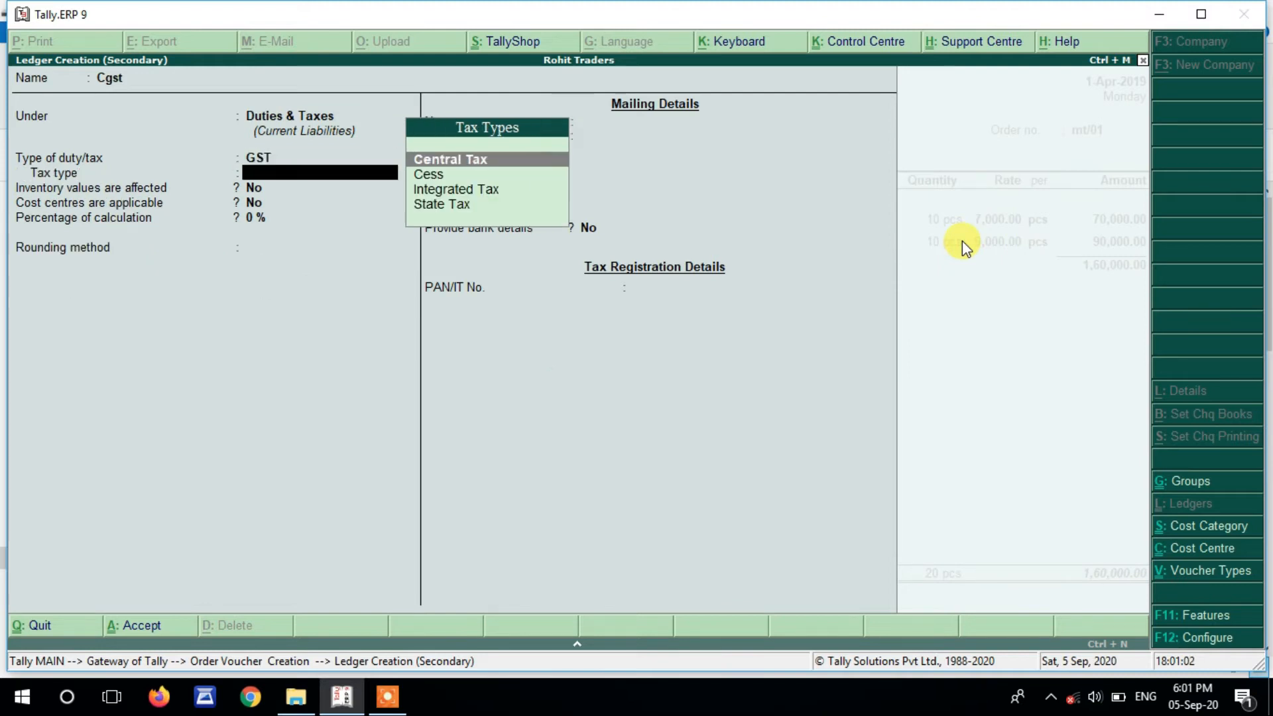
pyautogui.press('Return')
pyautogui.press('Return')
pyautogui.press('Return')
pyautogui.press('Return')
pyautogui.hotkey('ctrl', 'a')
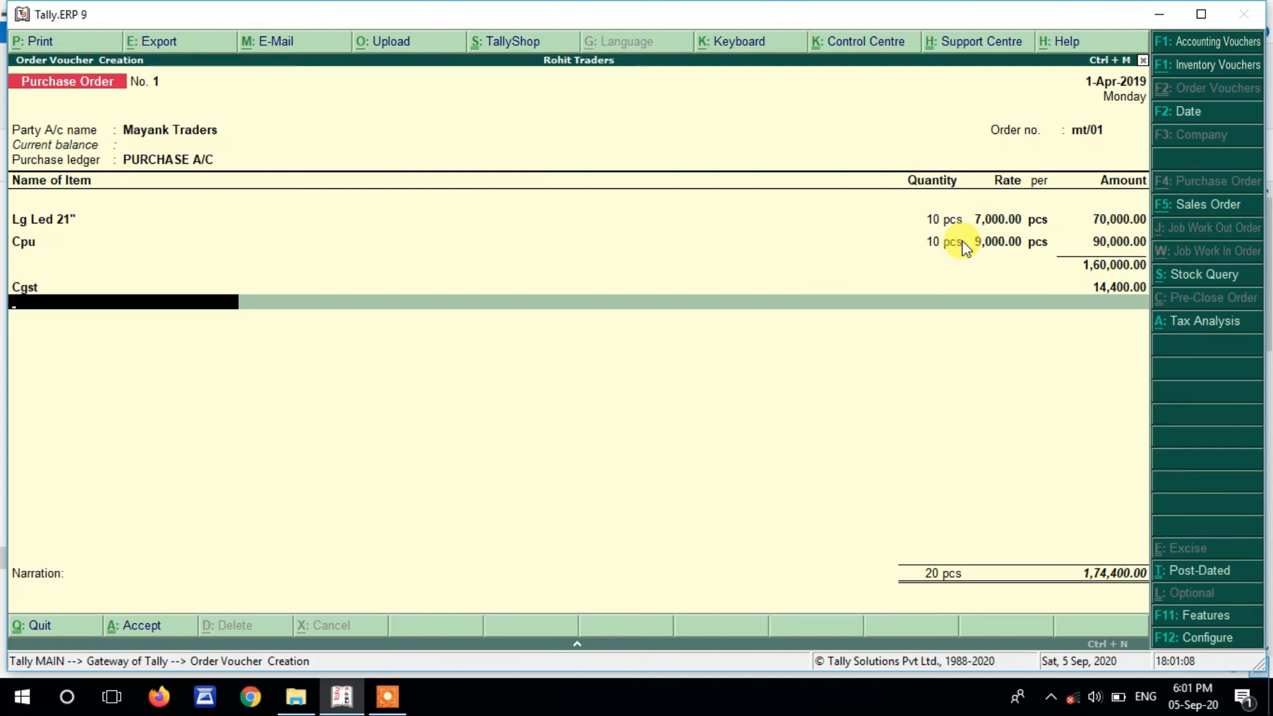
# - Start a new ledger named Sgst from the purchase order and keep it under Duties & Taxes
pyautogui.hotkey('alt', 'c')
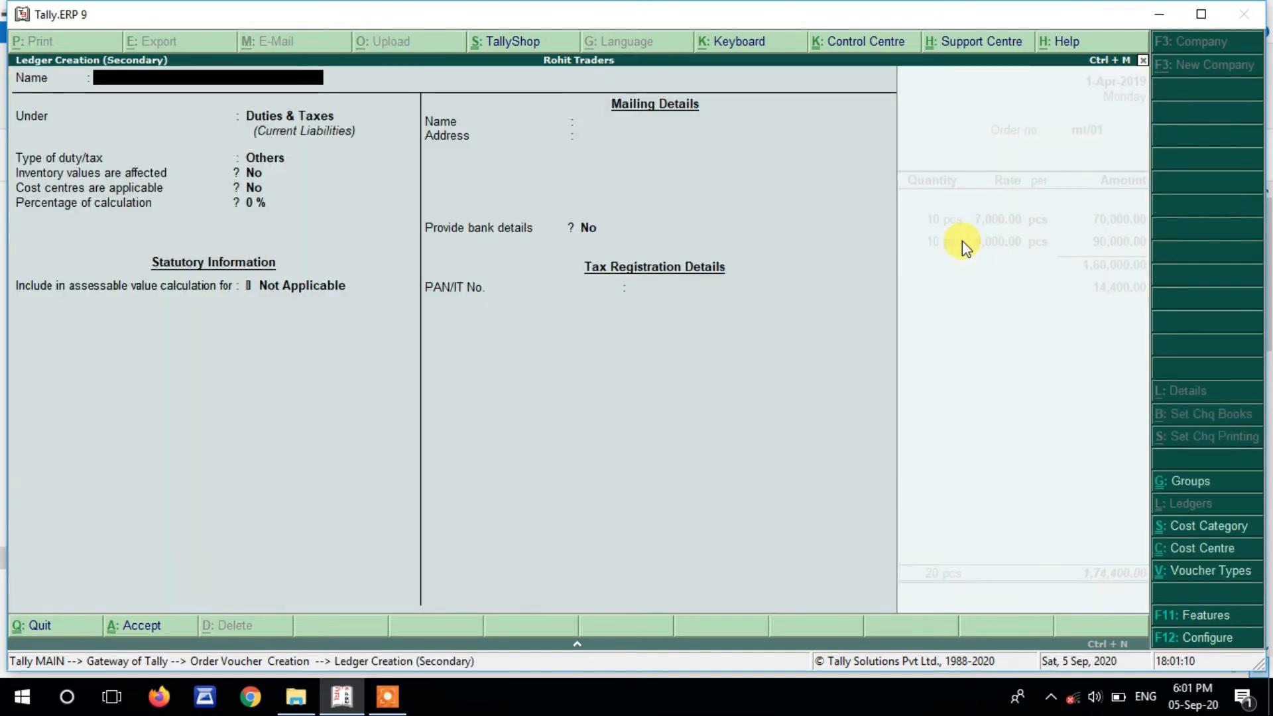
pyautogui.write('Sgst')
pyautogui.press('Return')
pyautogui.press('Return')
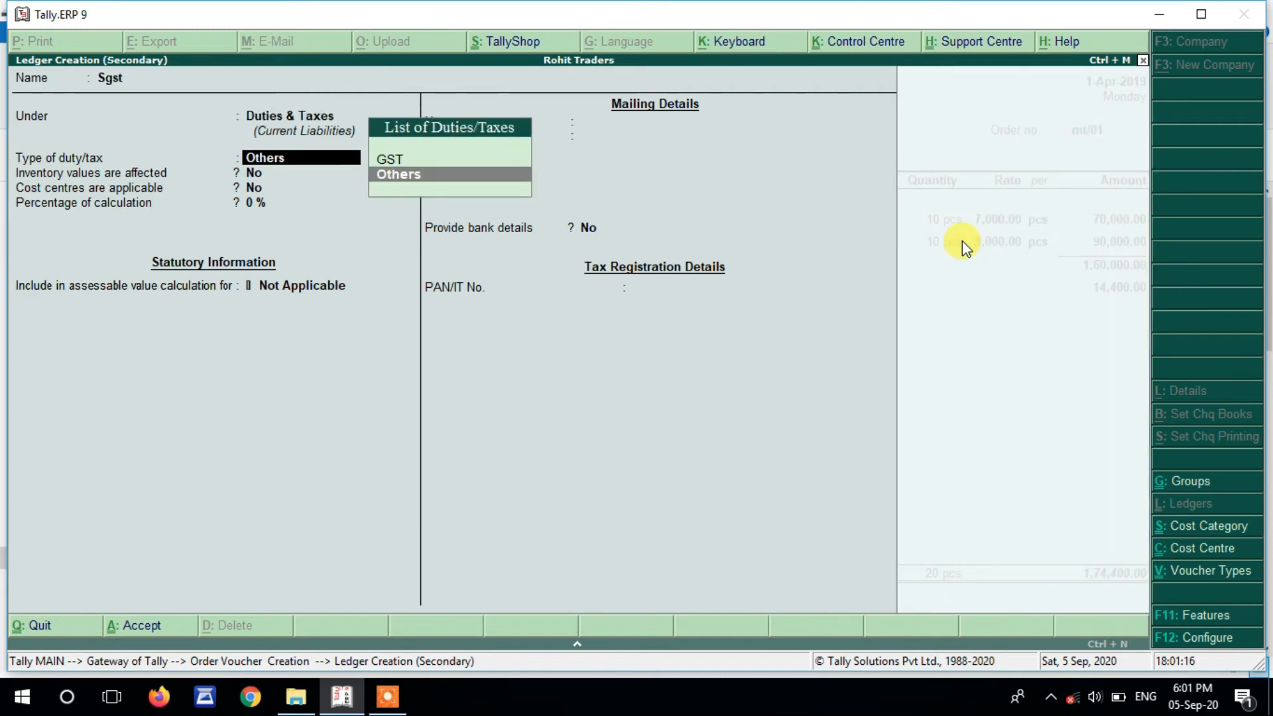
# - Set the Sgst ledger's duty type to GST and tax type to State Tax, save it and add it to the order
pyautogui.press('Up')
pyautogui.press('Return')
pyautogui.press('Down')
pyautogui.press('Down')
pyautogui.press('Down')
pyautogui.press('Return')
pyautogui.press('Return')
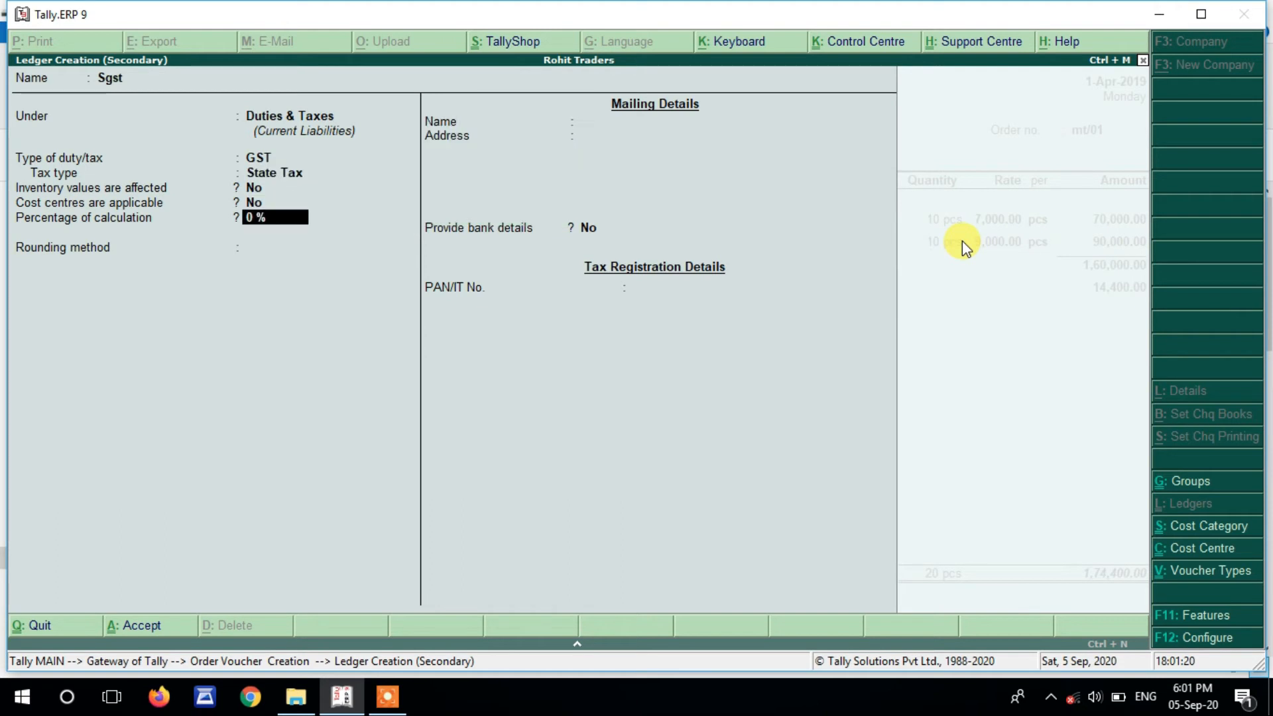
pyautogui.press('Return')
pyautogui.press('Return')
pyautogui.press('Return')
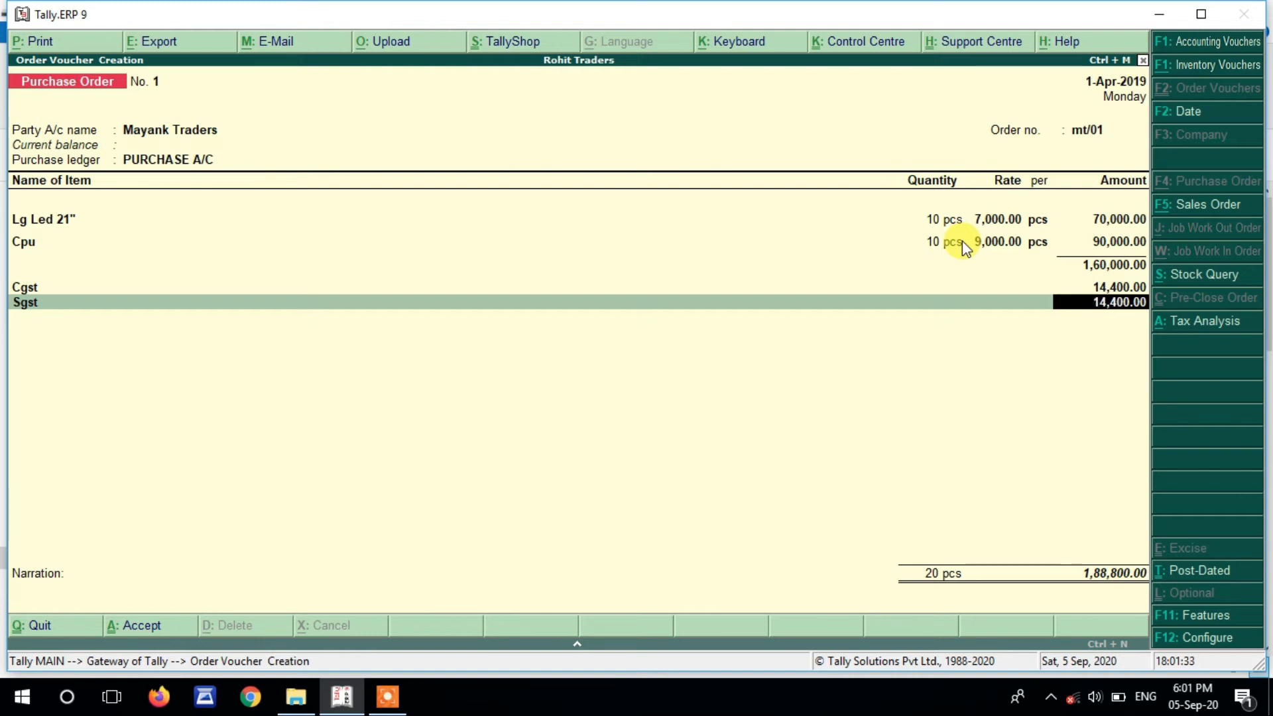
# - Save the purchase order with a blank narration and leave voucher entry for the Gateway of Tally
pyautogui.press('Return')
pyautogui.press('Return')
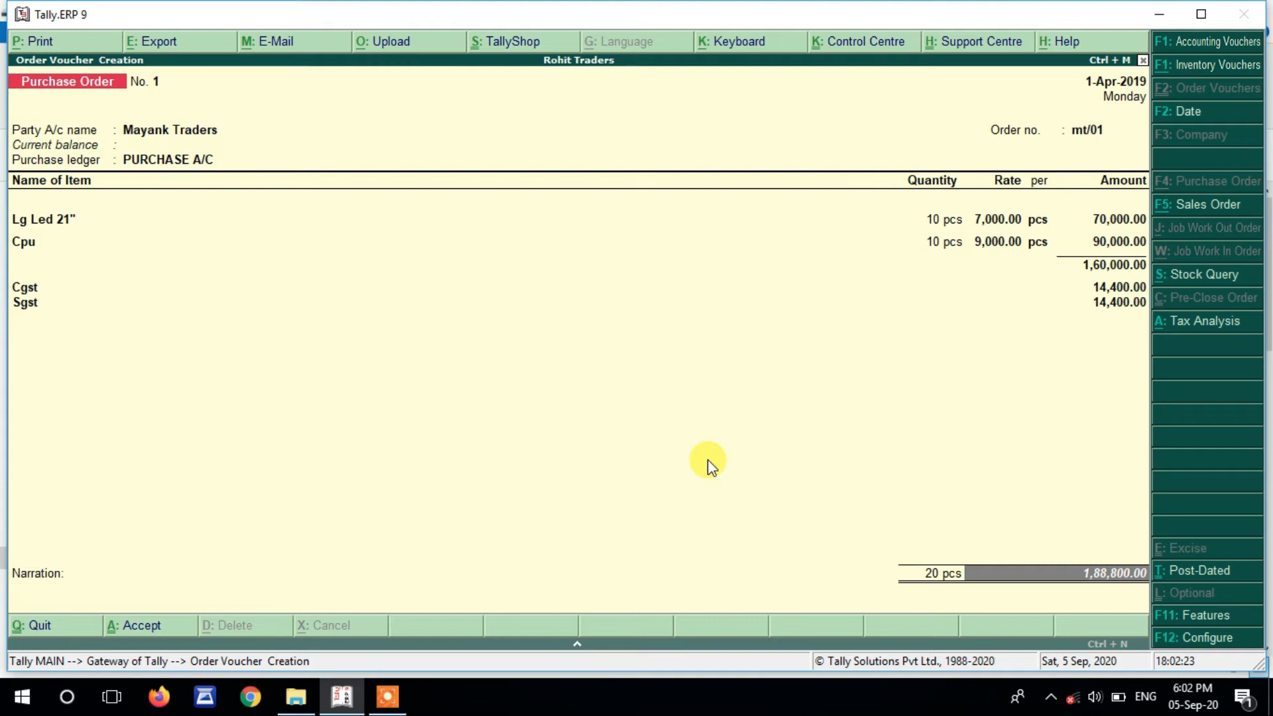
pyautogui.press('Return')
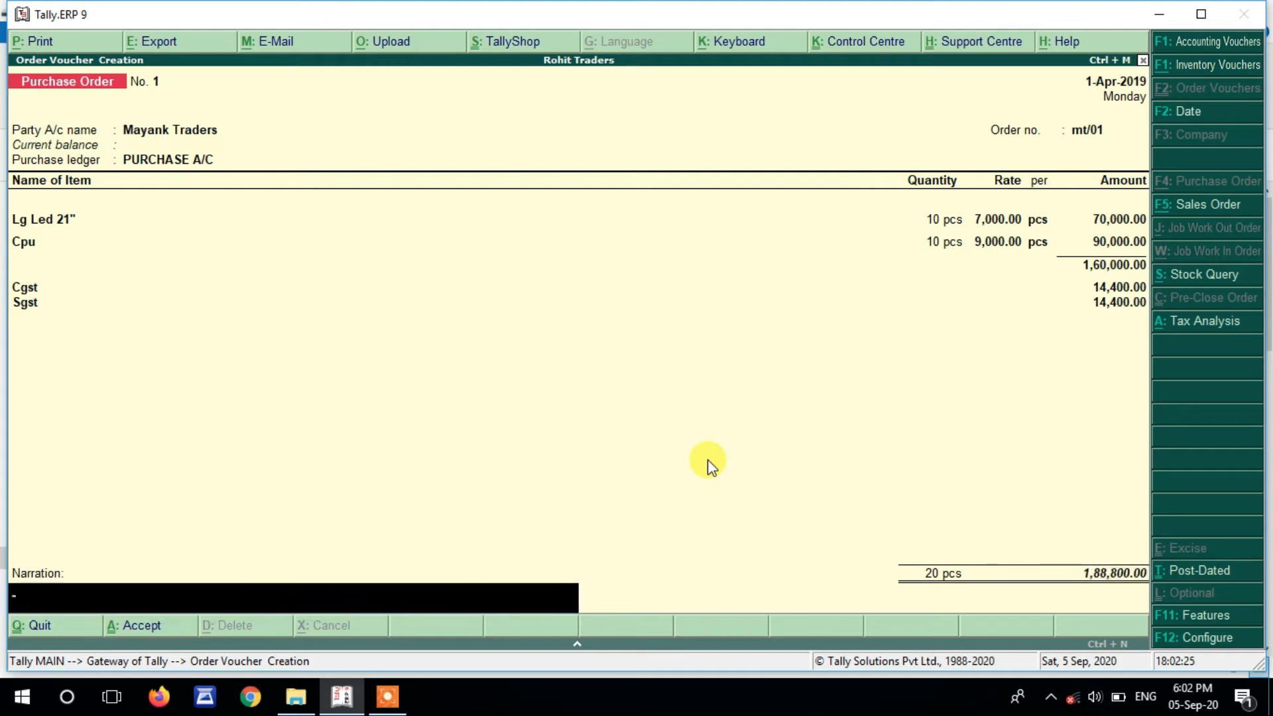
pyautogui.press('Return')
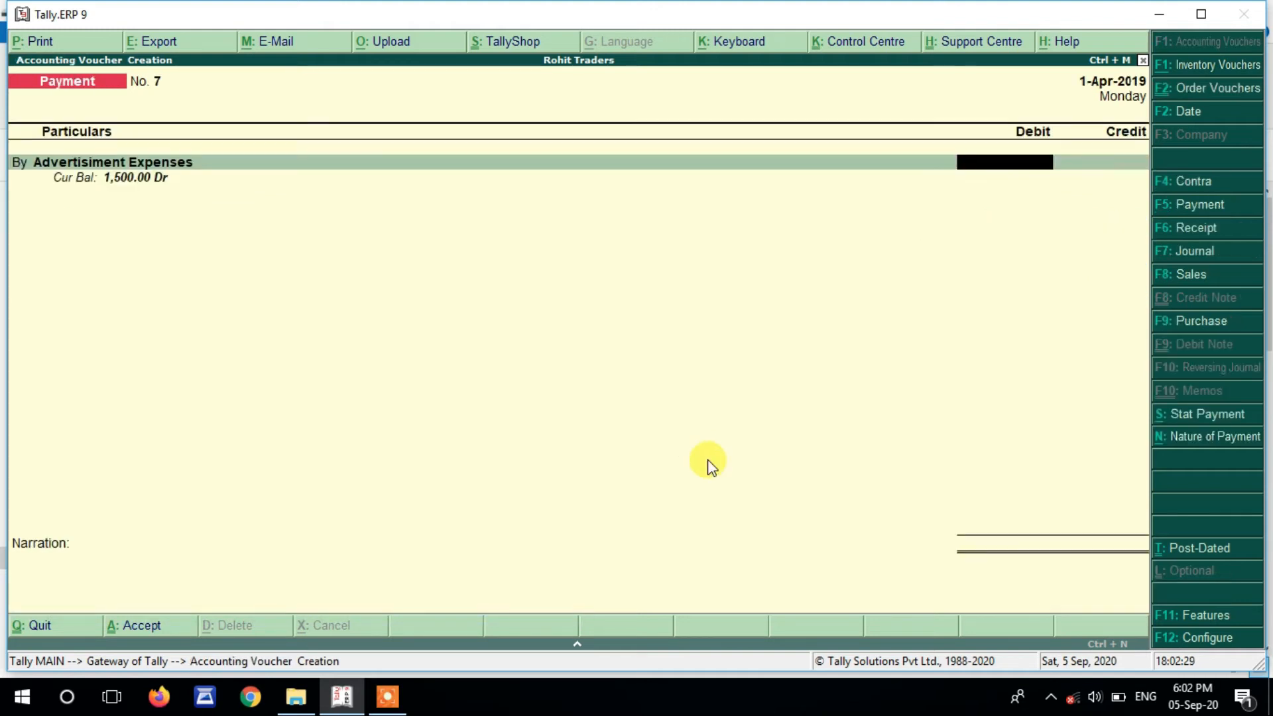
pyautogui.press('Escape')
pyautogui.press('y')
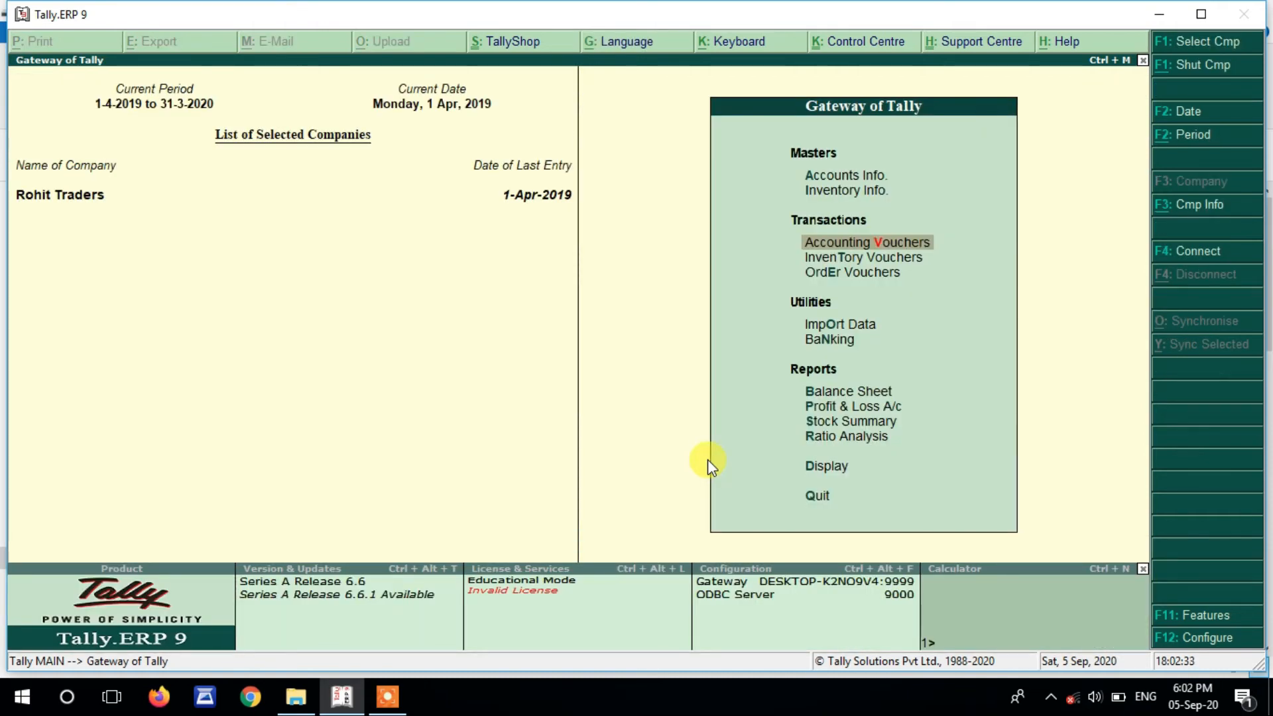
# - Open the Statements of Inventory among the display reports
pyautogui.press('Down')
pyautogui.press('Down')
pyautogui.press('Down')
pyautogui.press('Down')
pyautogui.press('Down')
pyautogui.press('Down')
pyautogui.press('Down')
pyautogui.press('Down')
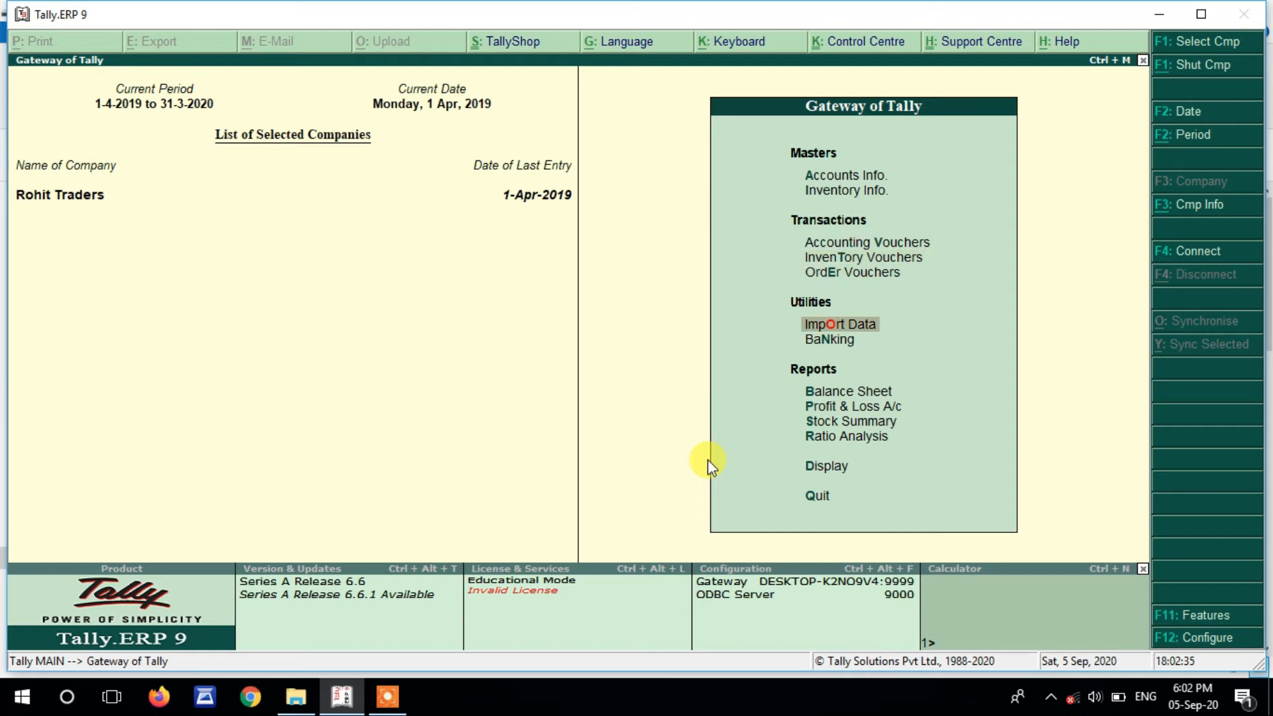
pyautogui.press('Down')
pyautogui.press('Return')
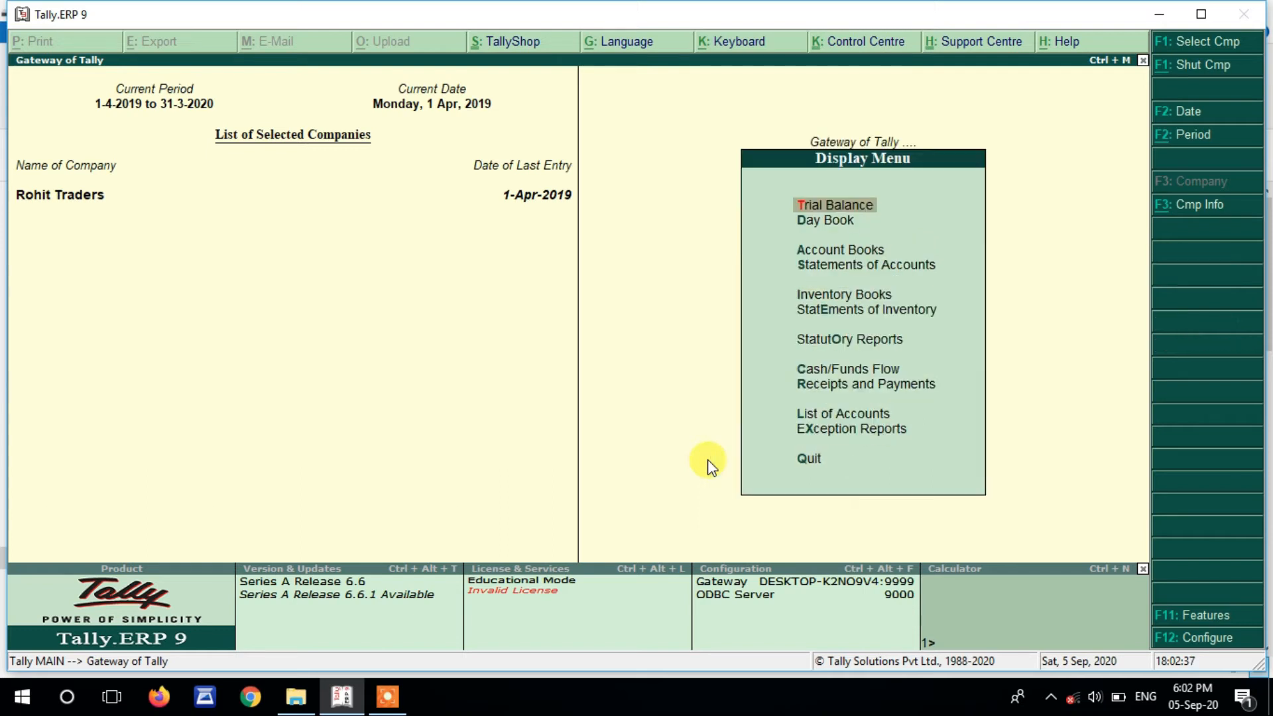
pyautogui.press('Down')
pyautogui.press('Down')
pyautogui.press('Down')
pyautogui.press('Down')
pyautogui.press('Down')
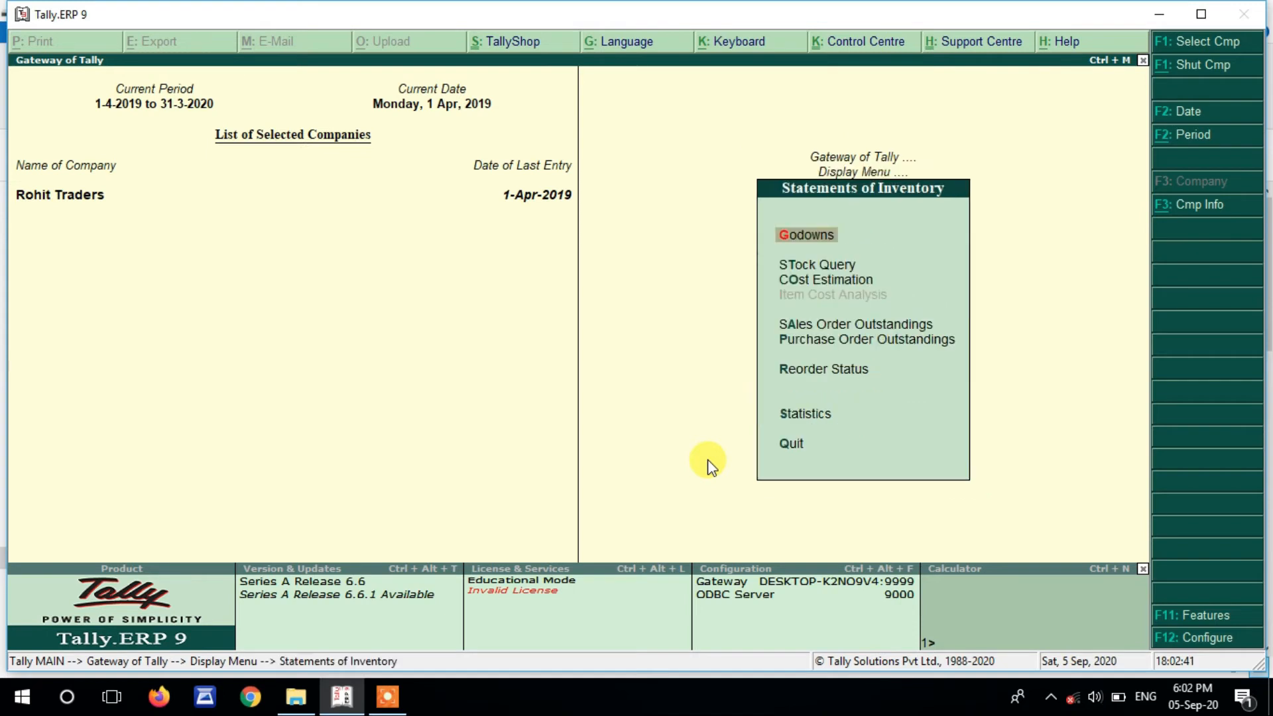
# - Open the Purchase Order Outstandings report choices
pyautogui.press('Down')
pyautogui.press('Down')
pyautogui.press('Down')
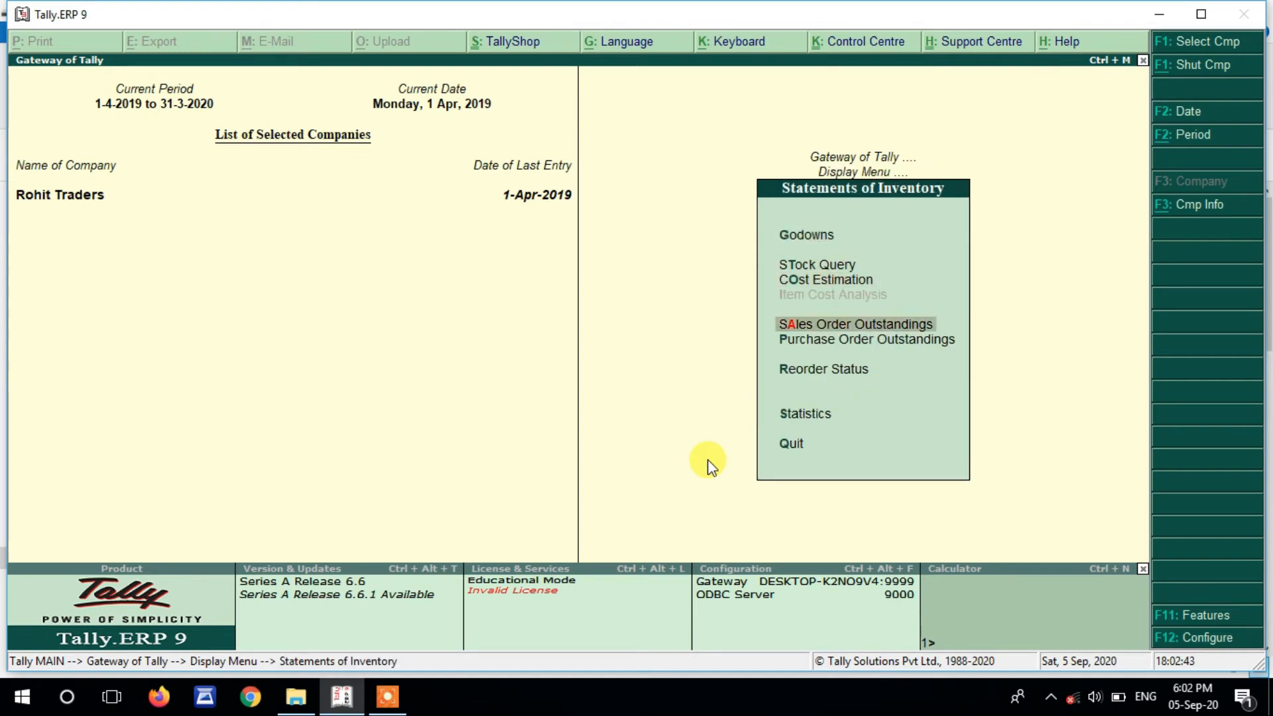
pyautogui.press('Down')
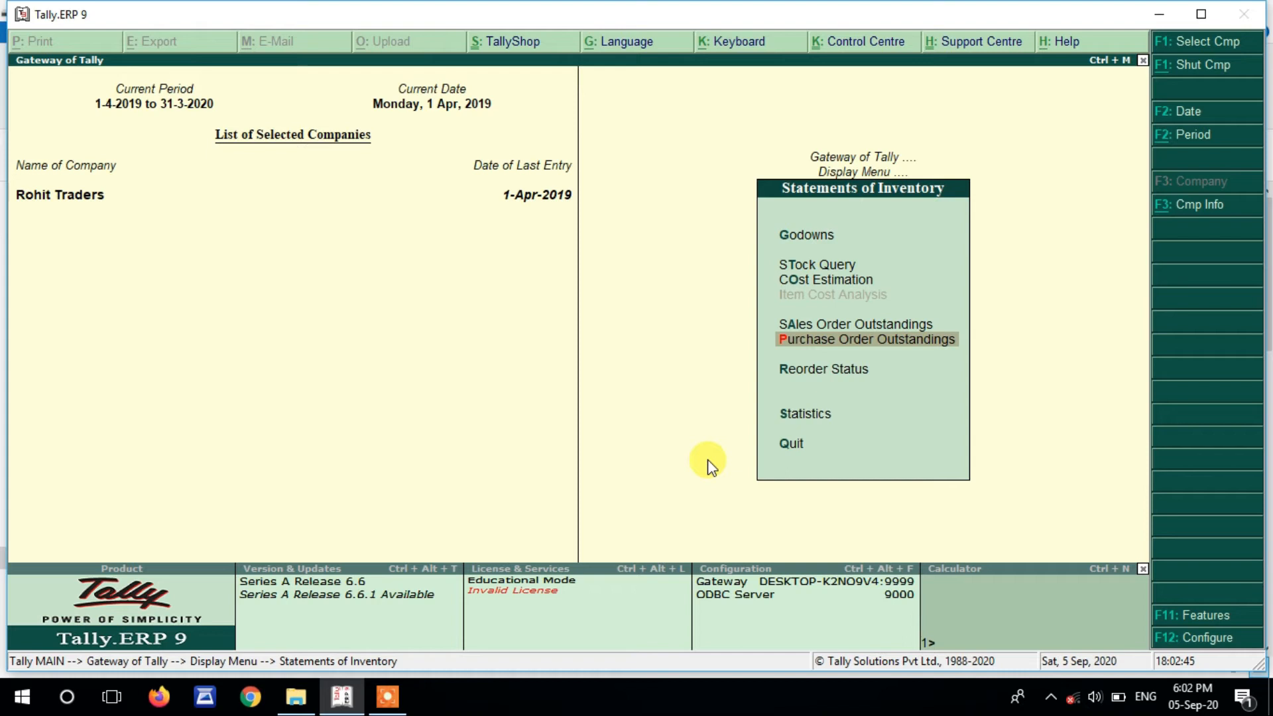
pyautogui.press('Return')
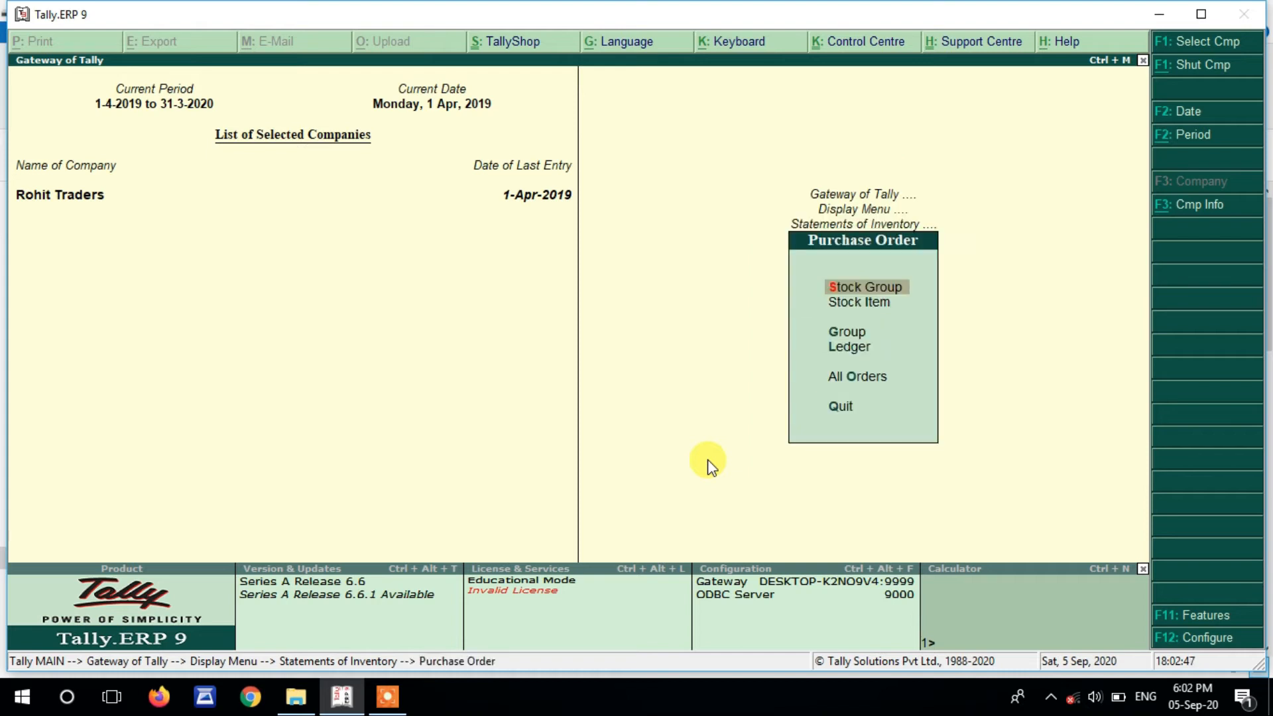
# - Display the outstanding purchase orders by ledger for Mayank Traders
pyautogui.press('Down')
pyautogui.press('Down')
pyautogui.press('Down')
pyautogui.press('Down')
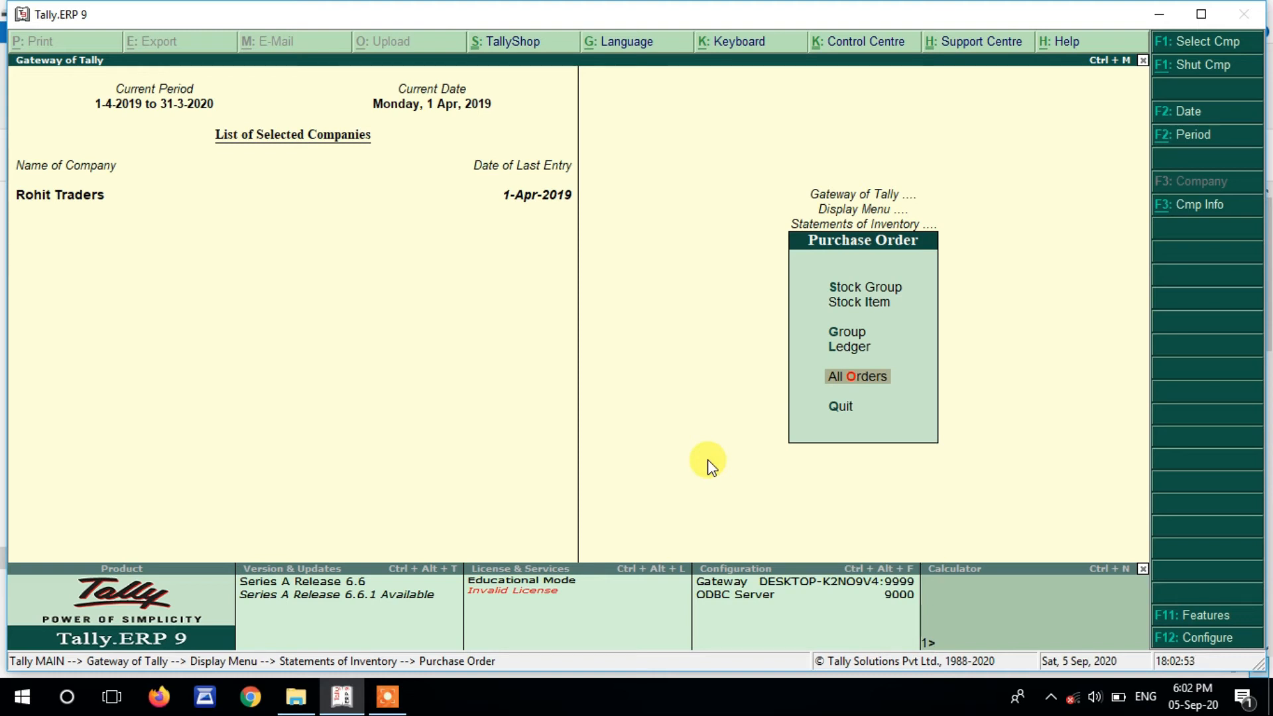
pyautogui.press('Up')
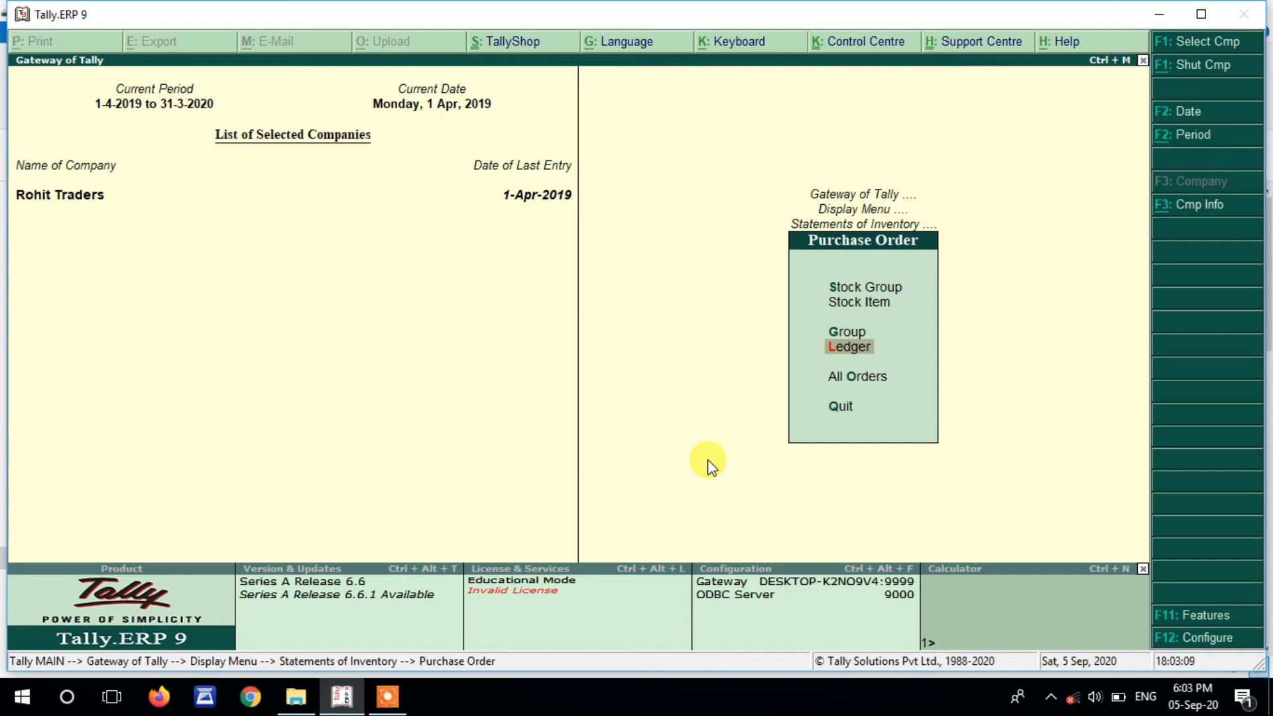
pyautogui.press('Return')
pyautogui.press('Down')
pyautogui.press('Down')
pyautogui.press('Down')
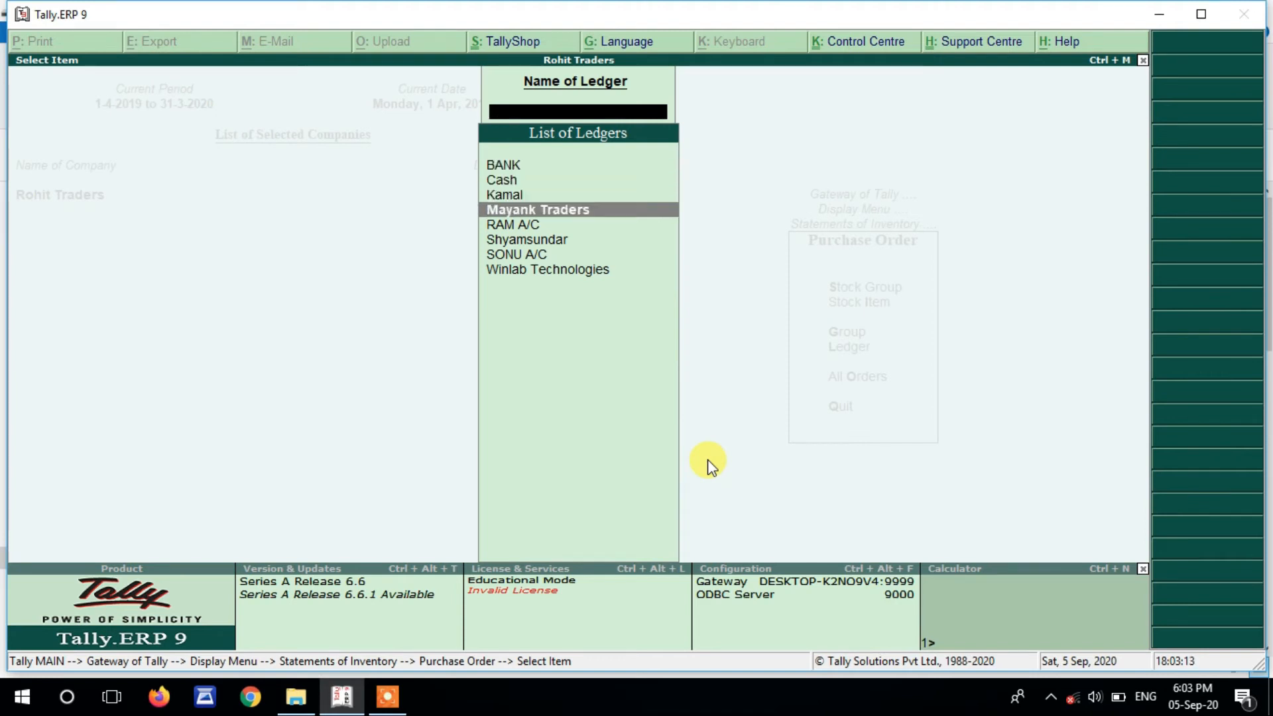
pyautogui.press('Return')
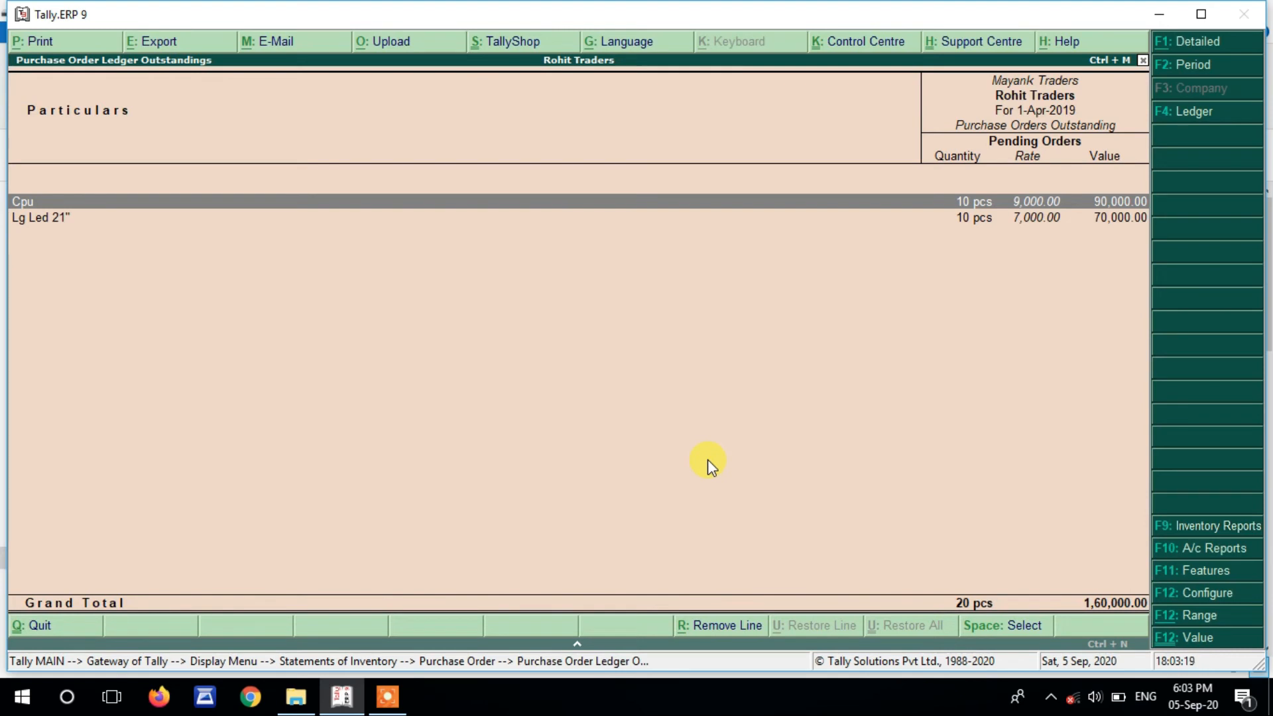
# - Expand the outstandings report to detailed form, examine the Cpu order details, and return to the ledger selection
pyautogui.hotkey('alt', 'F1')
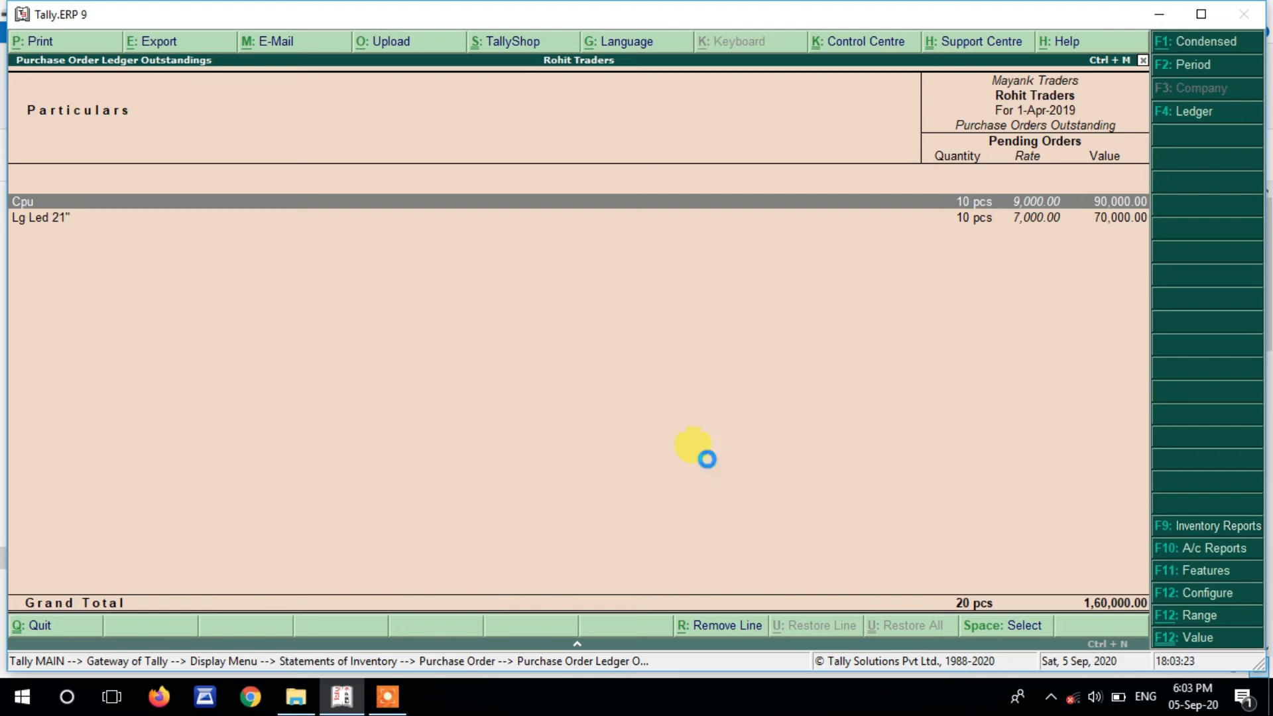
pyautogui.press('Return')
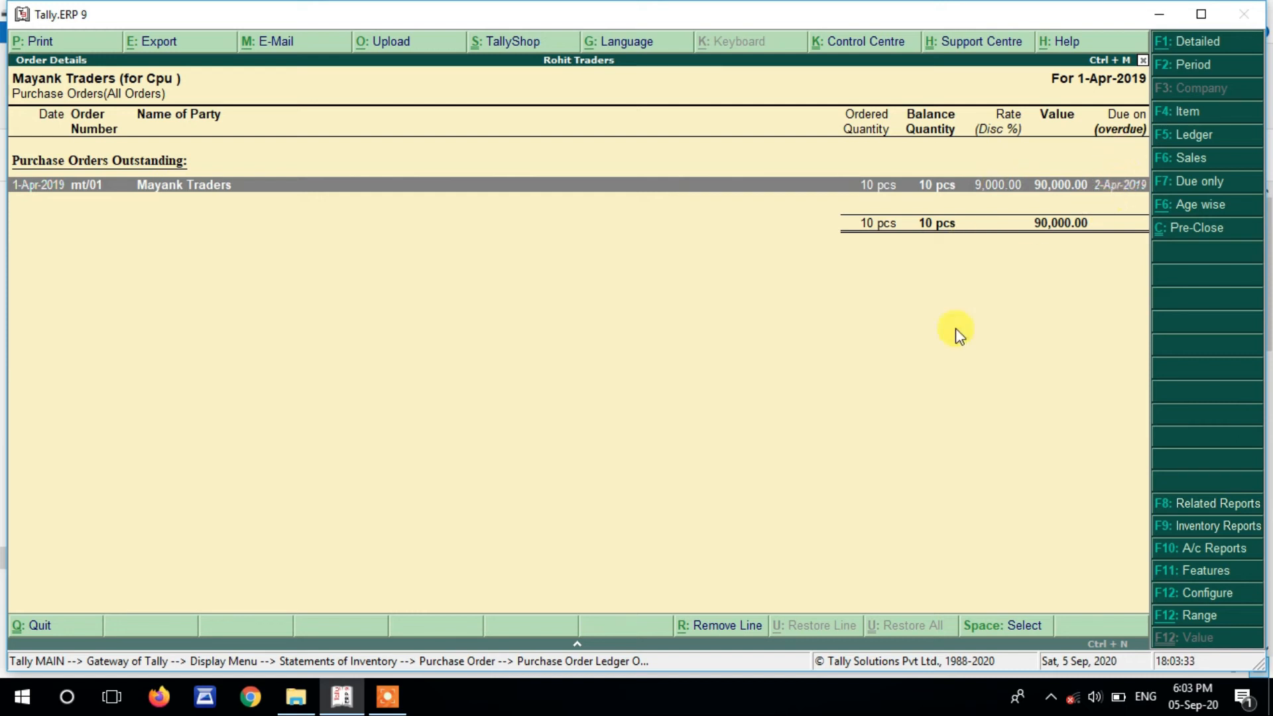
pyautogui.press('Escape')
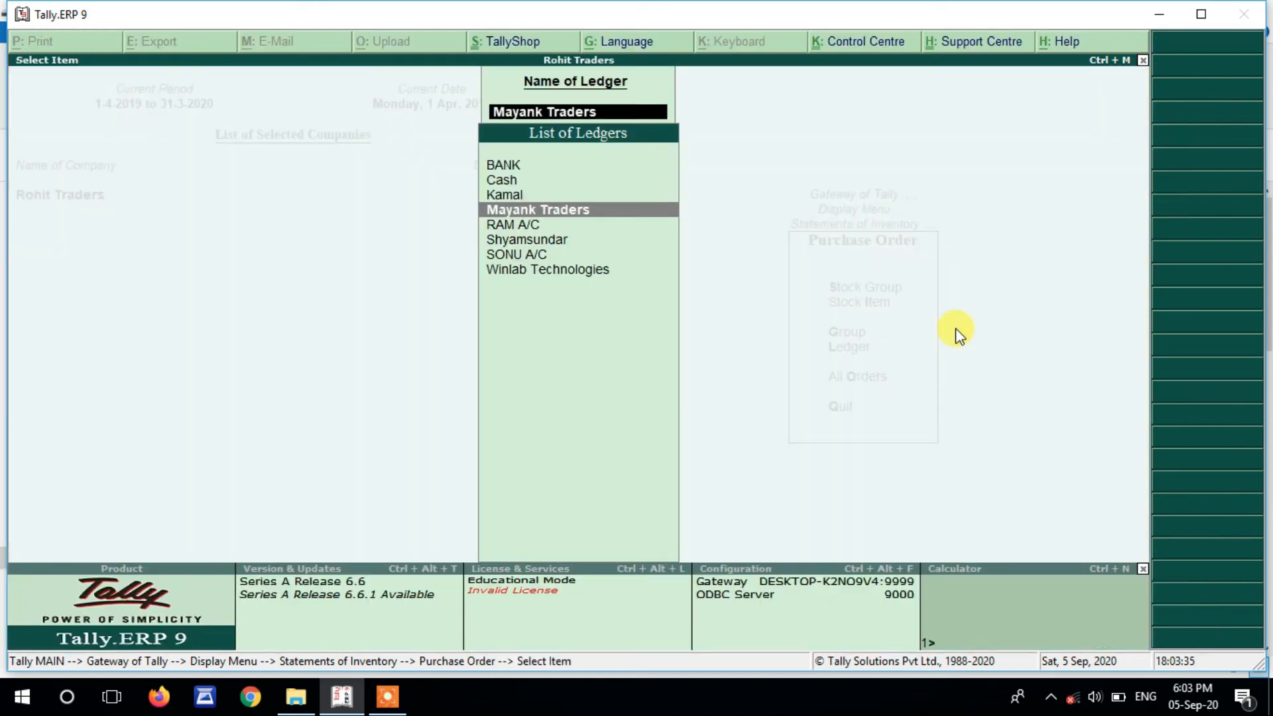
# - Display the order analysis for all purchase orders, including those not yet due, and return to the Gateway of Tally
pyautogui.press('Escape')
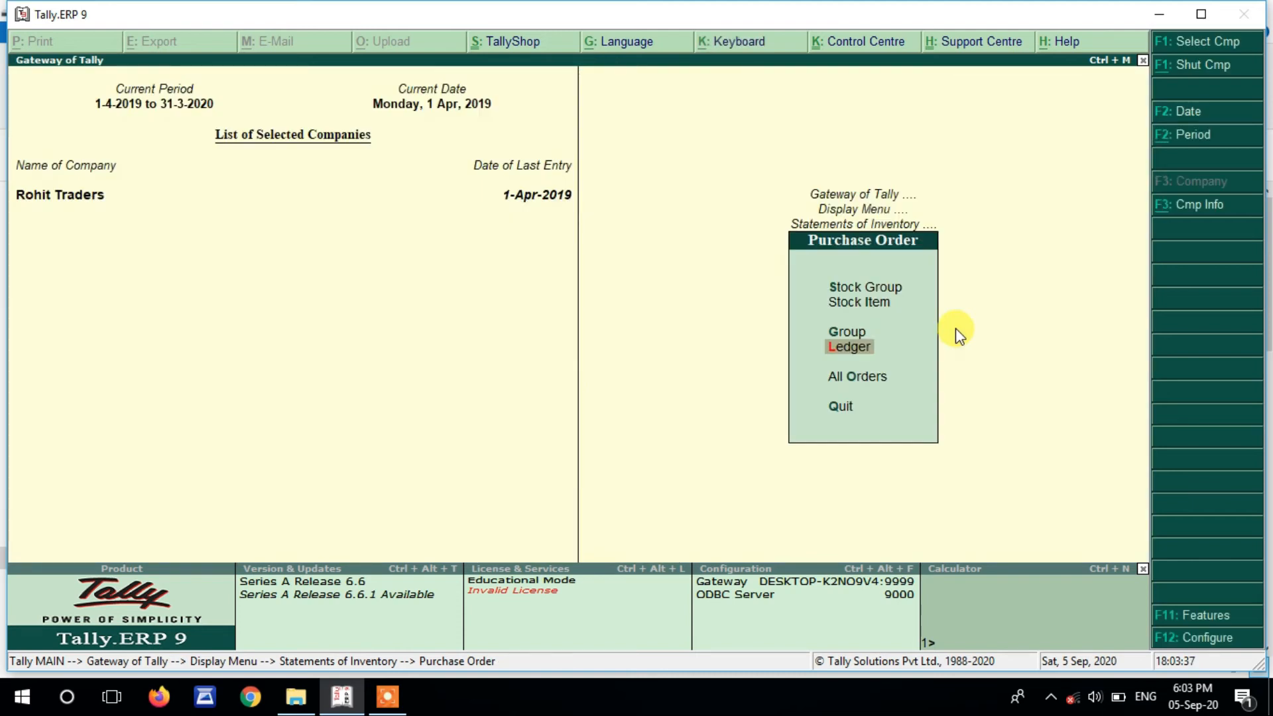
pyautogui.press('Down')
pyautogui.press('Return')
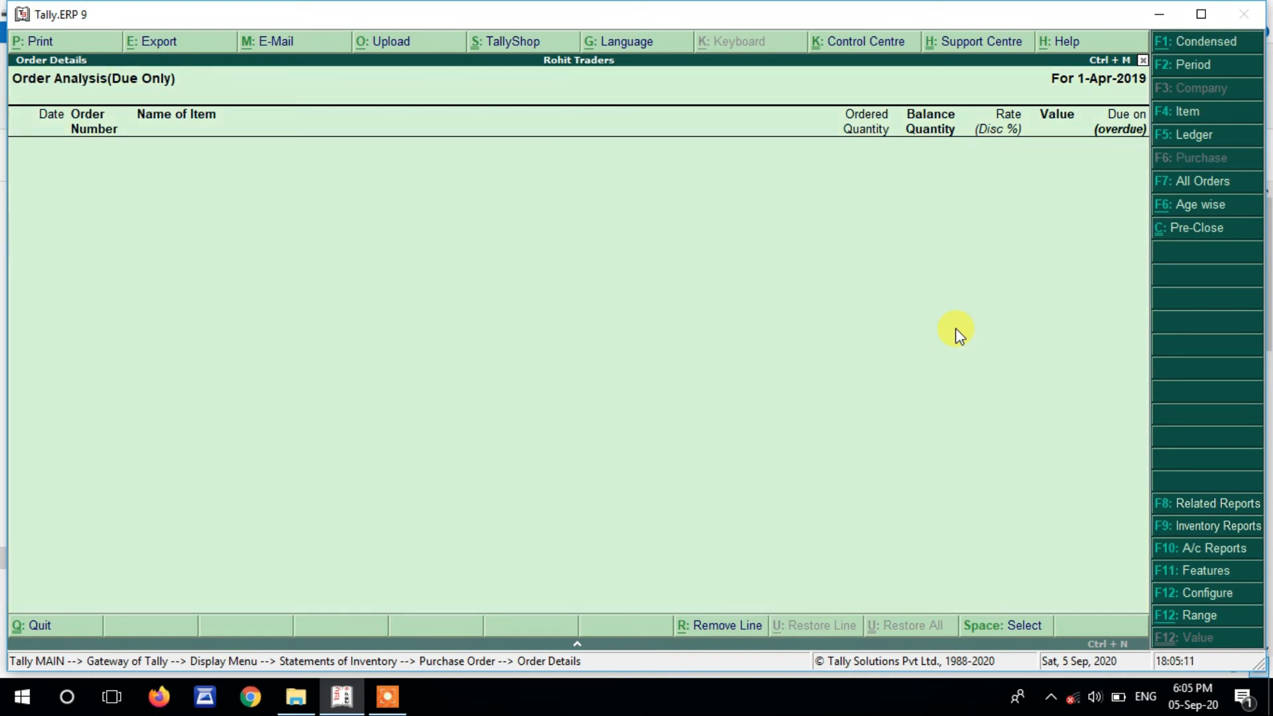
pyautogui.press('F7')
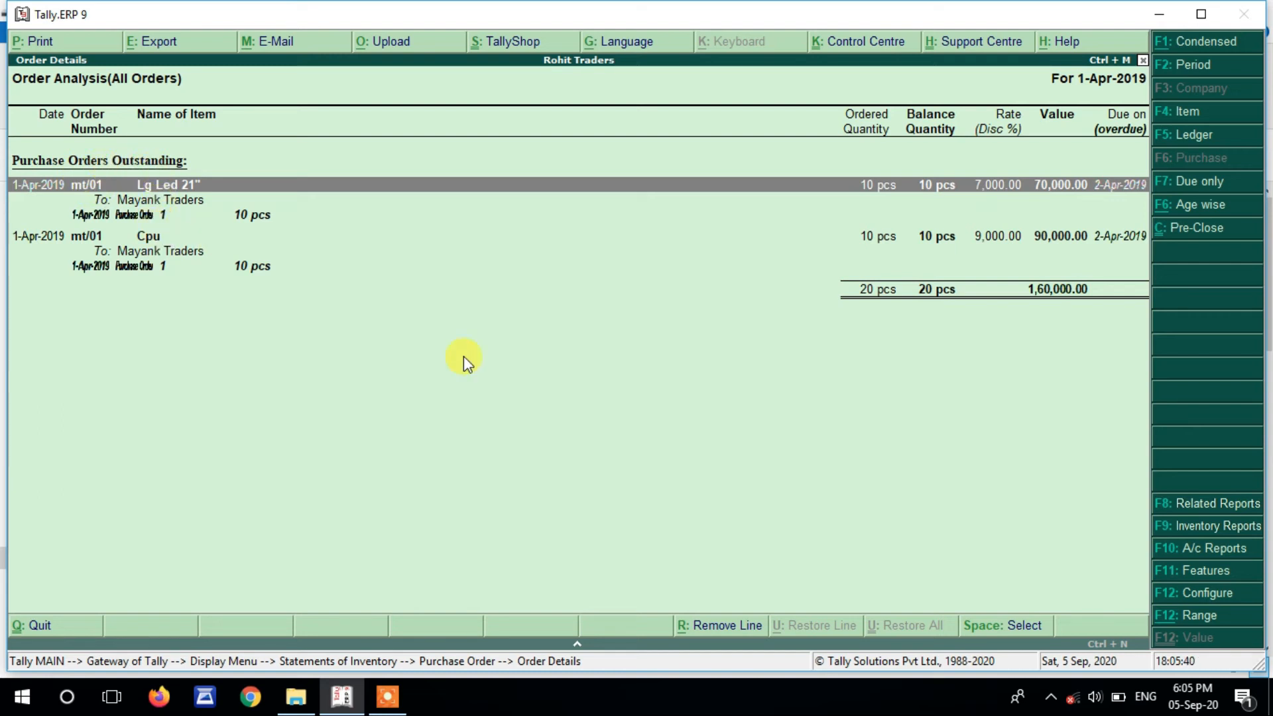
pyautogui.press('Escape')
pyautogui.press('Escape')
pyautogui.press('Escape')
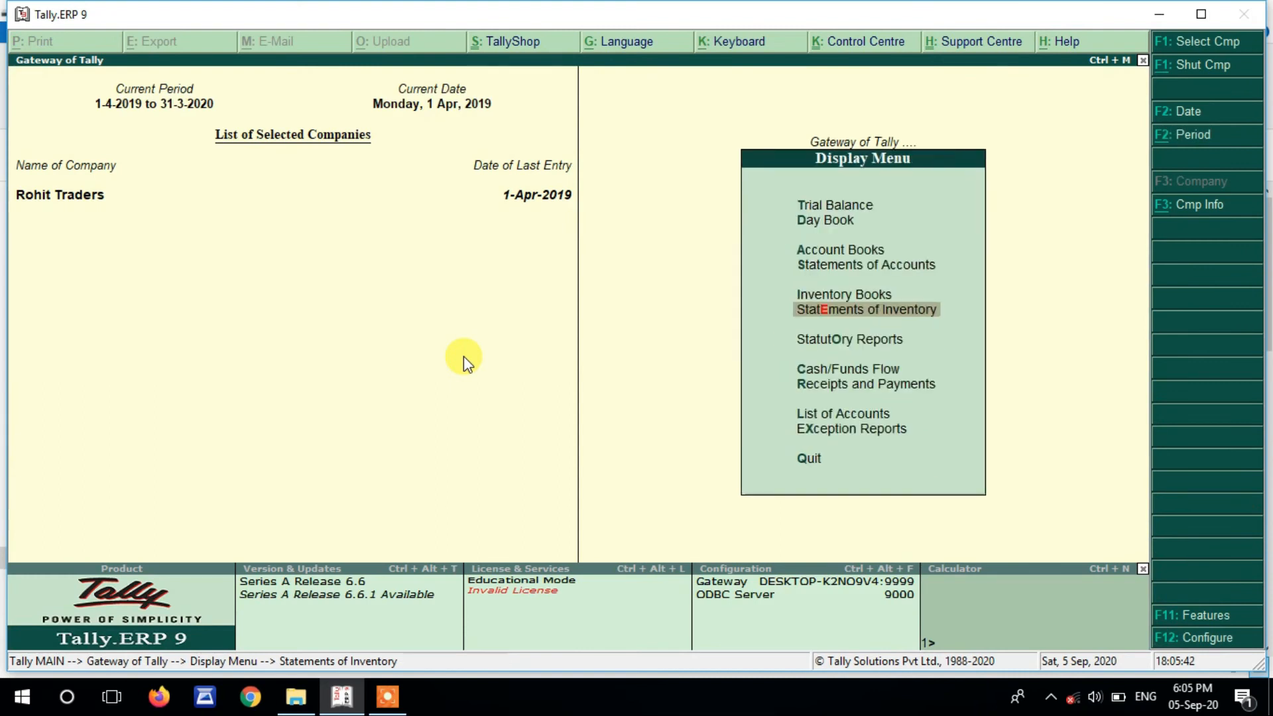
pyautogui.press('Escape')
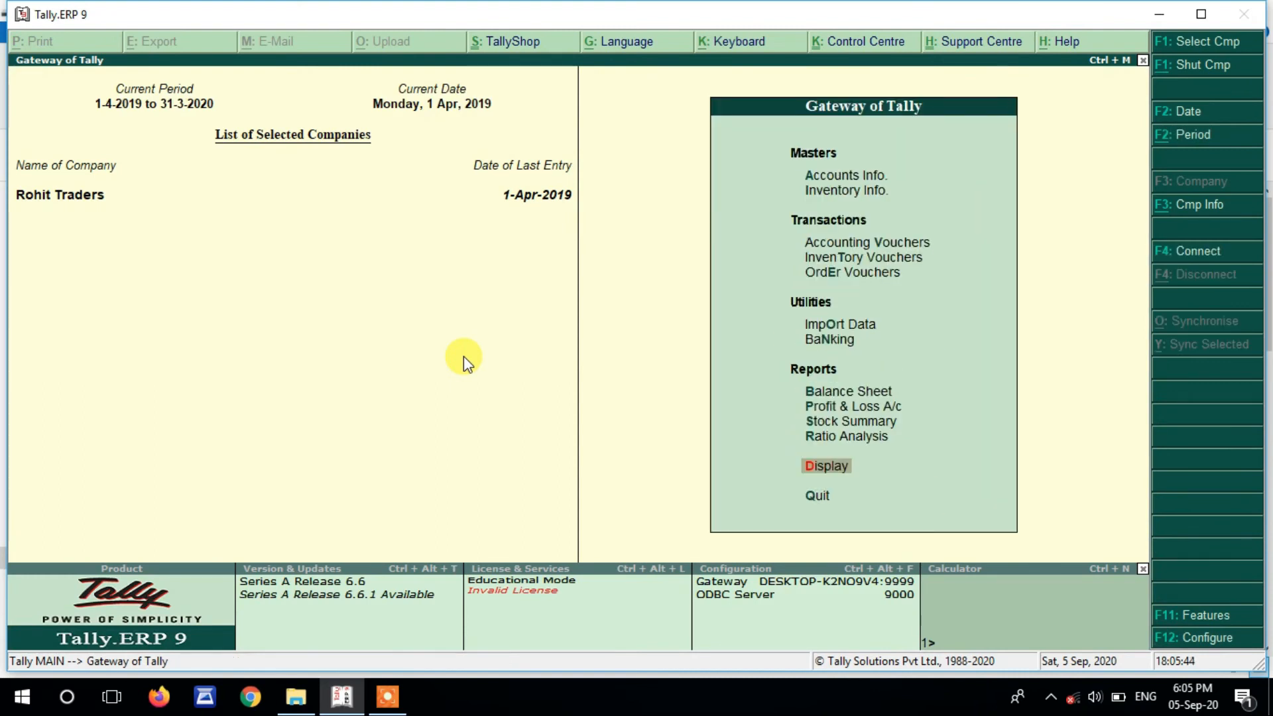
# - Start a purchase accounting voucher dated 2-4-2019
pyautogui.press('Up')
pyautogui.press('Up')
pyautogui.press('Up')
pyautogui.press('Up')
pyautogui.press('Up')
pyautogui.press('Up')
pyautogui.press('Up')
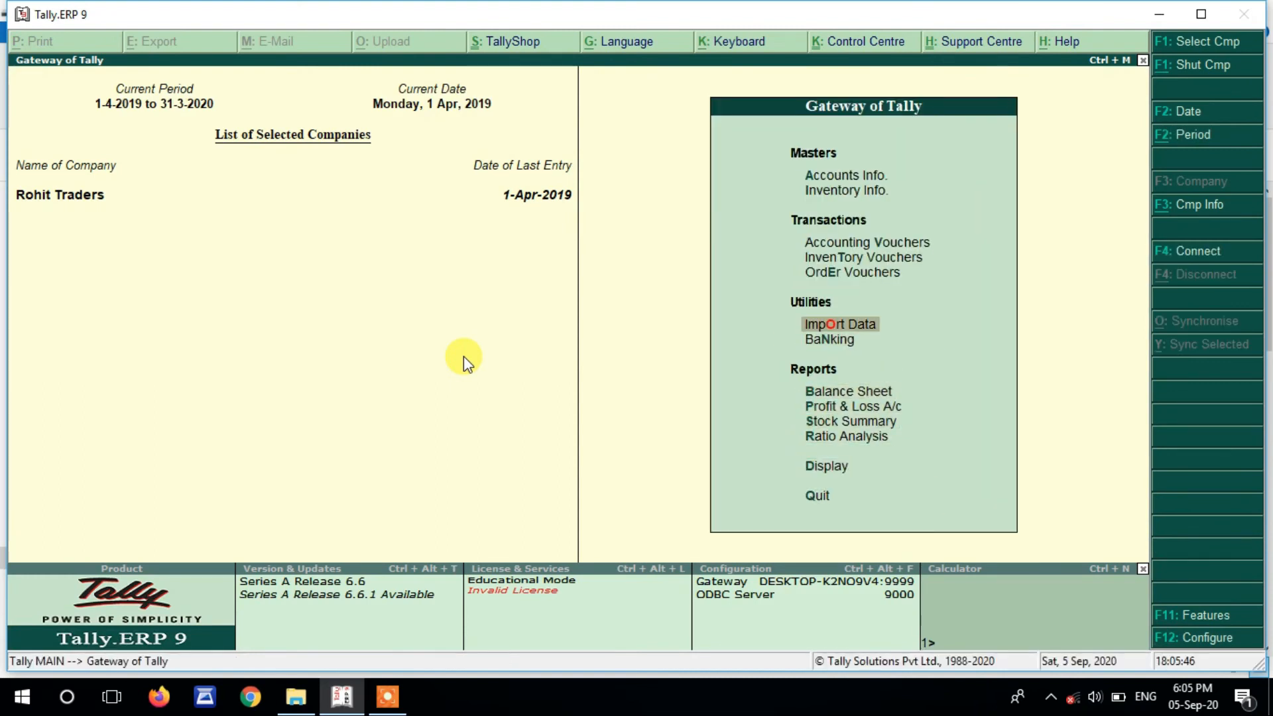
pyautogui.press('Up')
pyautogui.press('Up')
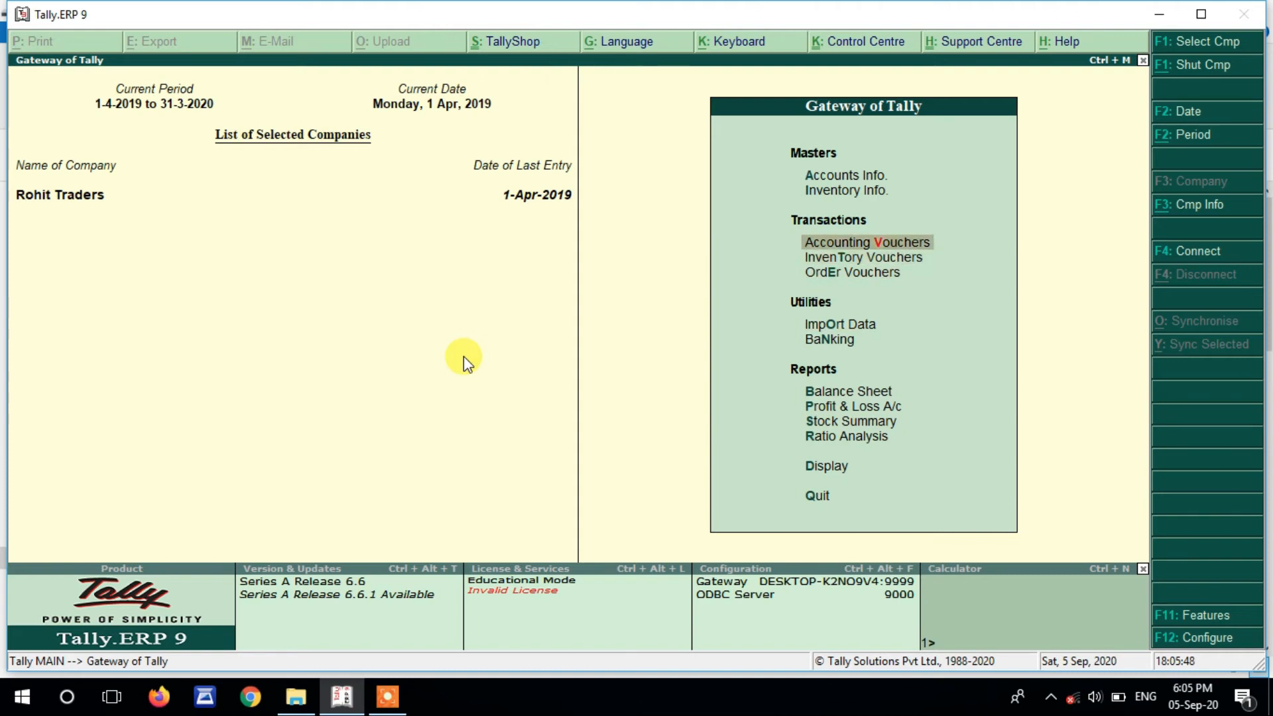
pyautogui.press('Return')
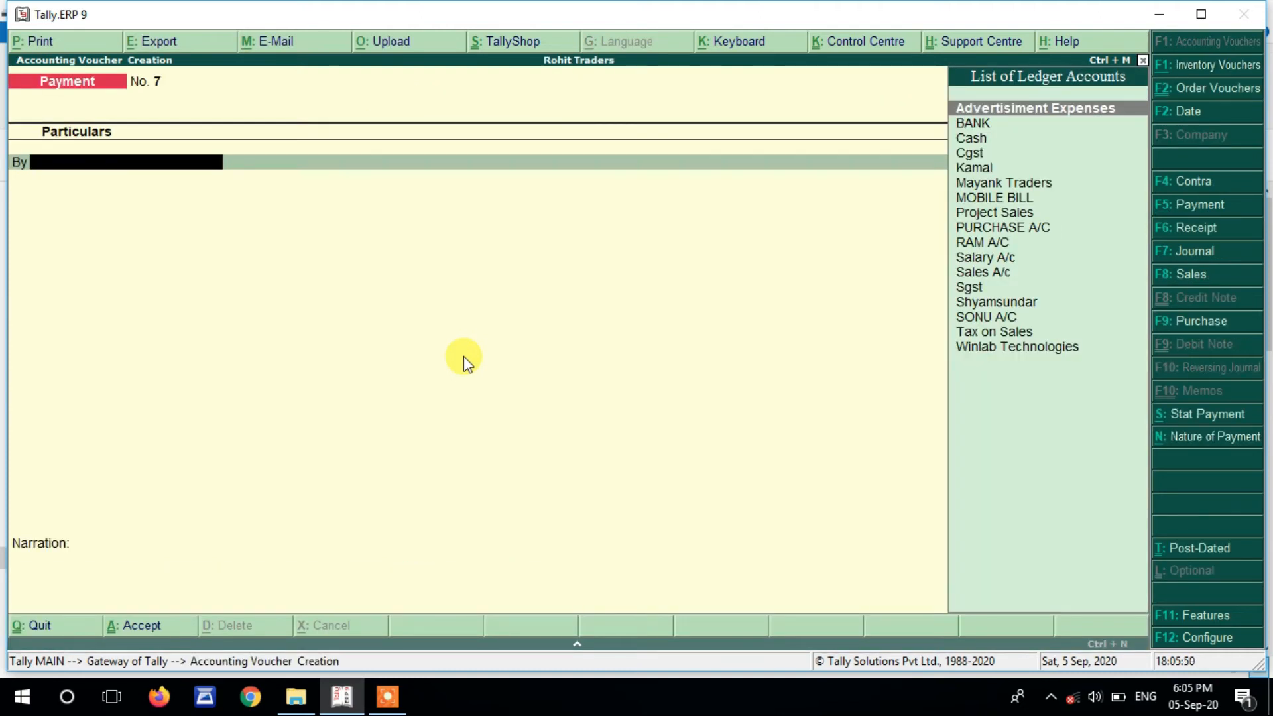
pyautogui.click(1181, 324)
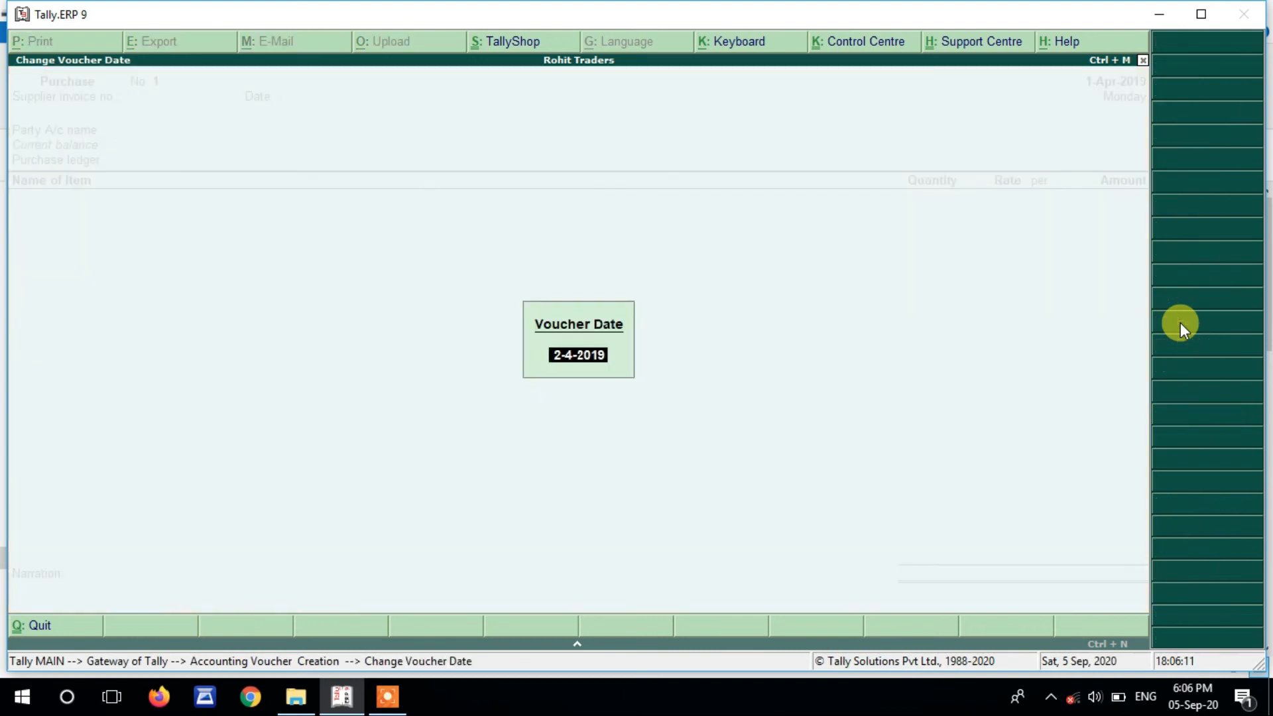
pyautogui.press('Return')
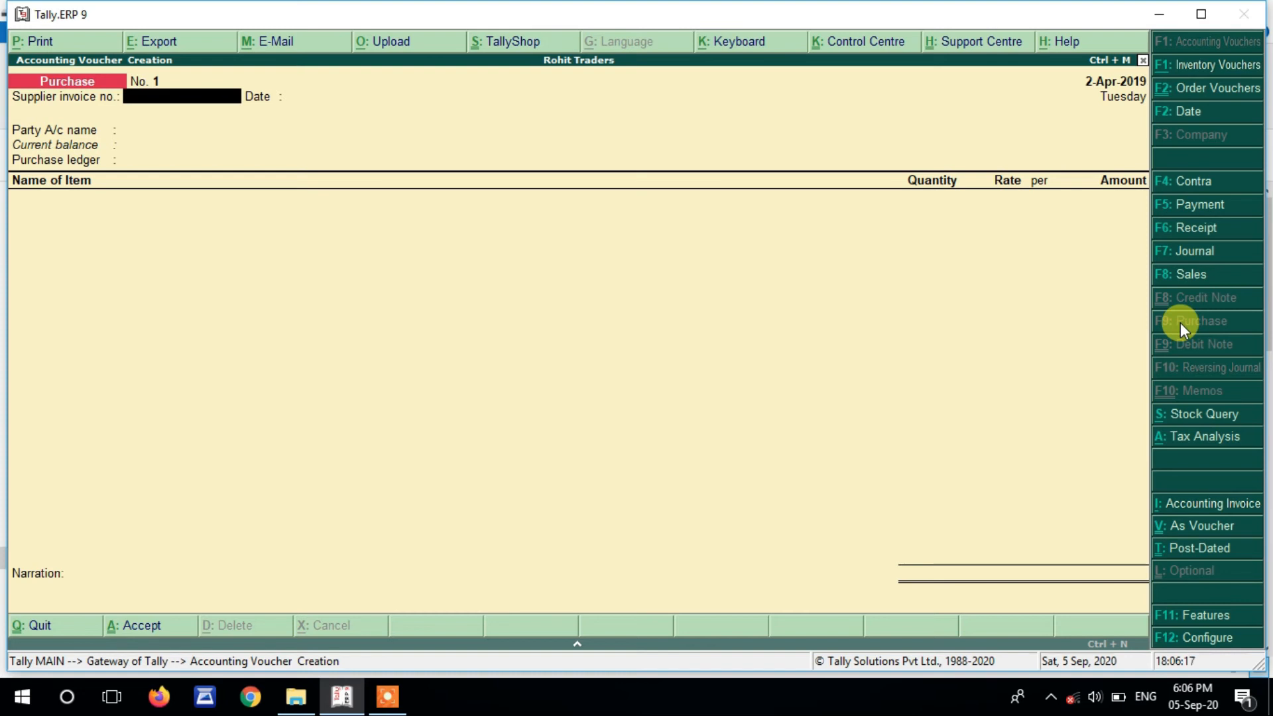
# - Enter supplier invoice number 111 dated 2-Apr-2019 and choose Mayank Traders as the party account
pyautogui.write('111')
pyautogui.press('Return')
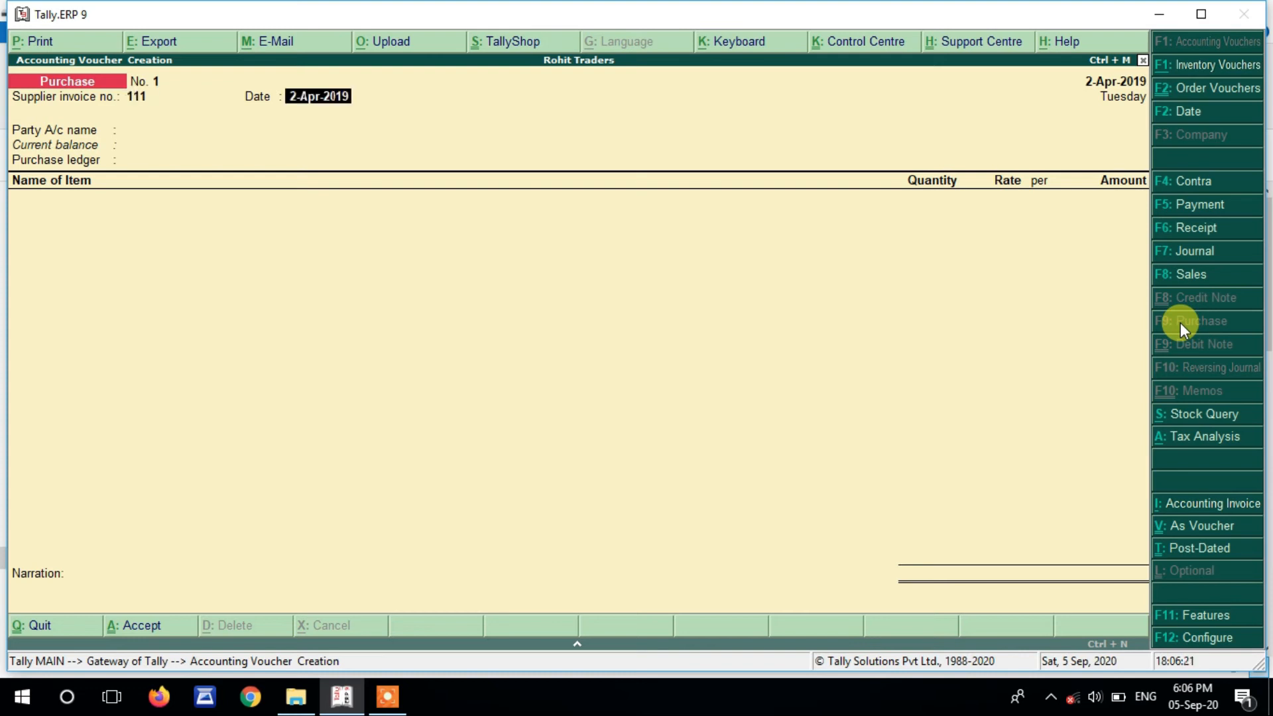
pyautogui.press('Return')
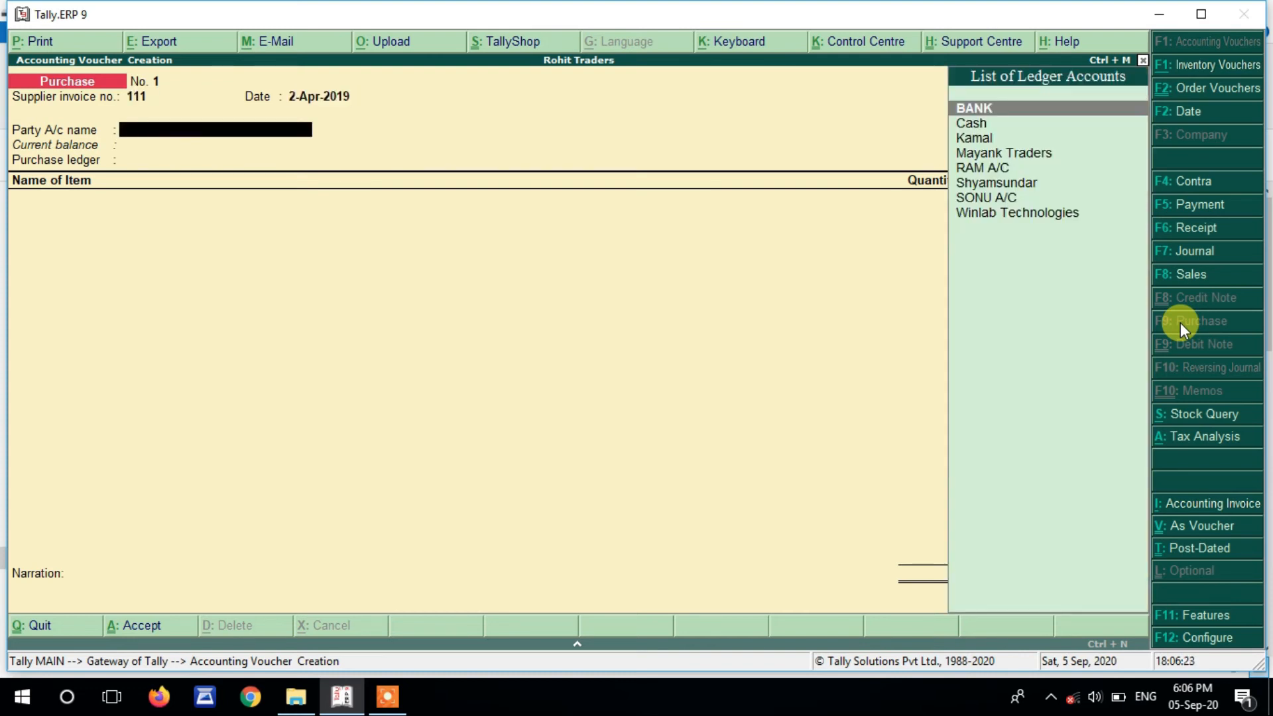
pyautogui.press('Down')
pyautogui.press('Down')
pyautogui.press('Down')
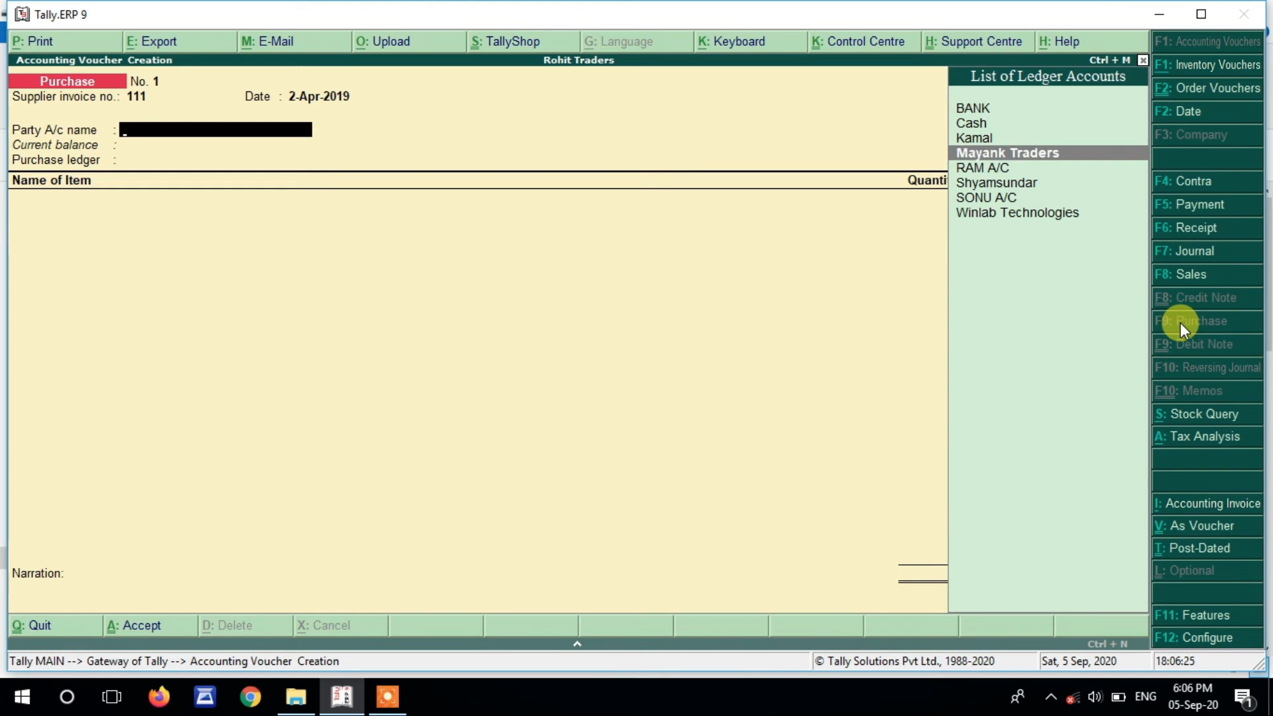
pyautogui.press('Return')
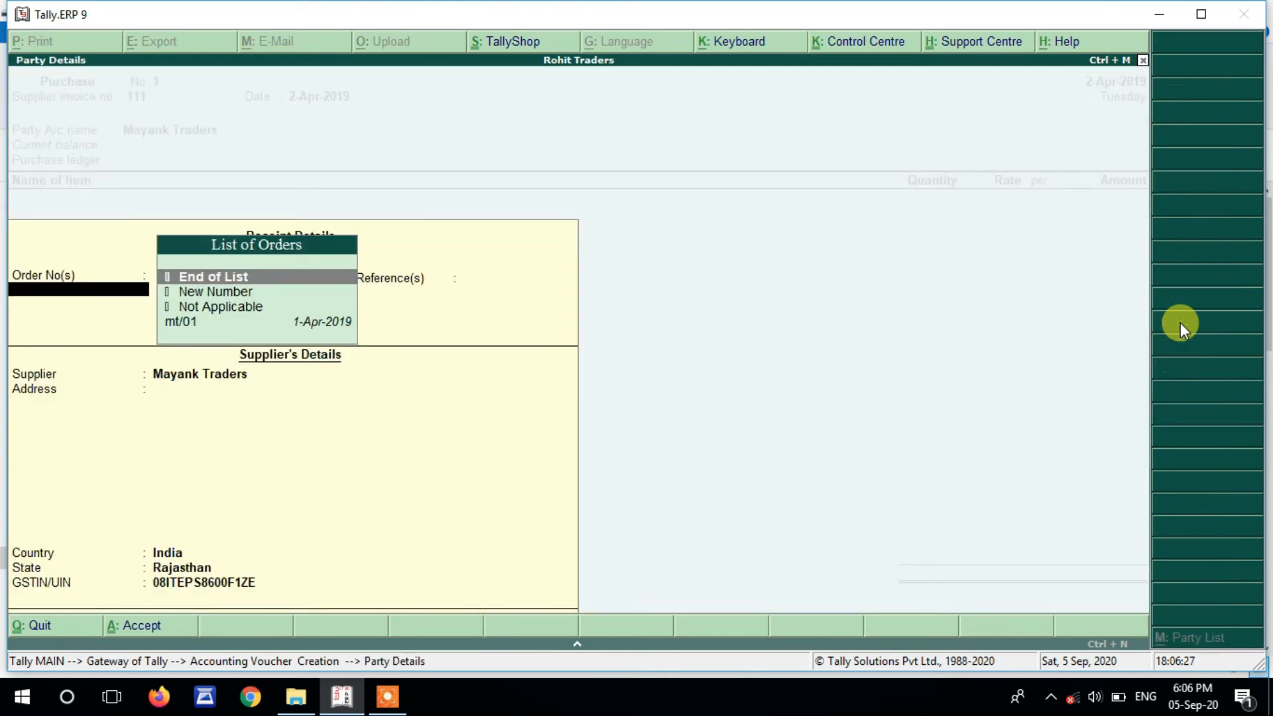
# - Link the purchase to order mt/01 and accept the supplier's details and the tax classification
pyautogui.press('Down')
pyautogui.press('Down')
pyautogui.press('Down')
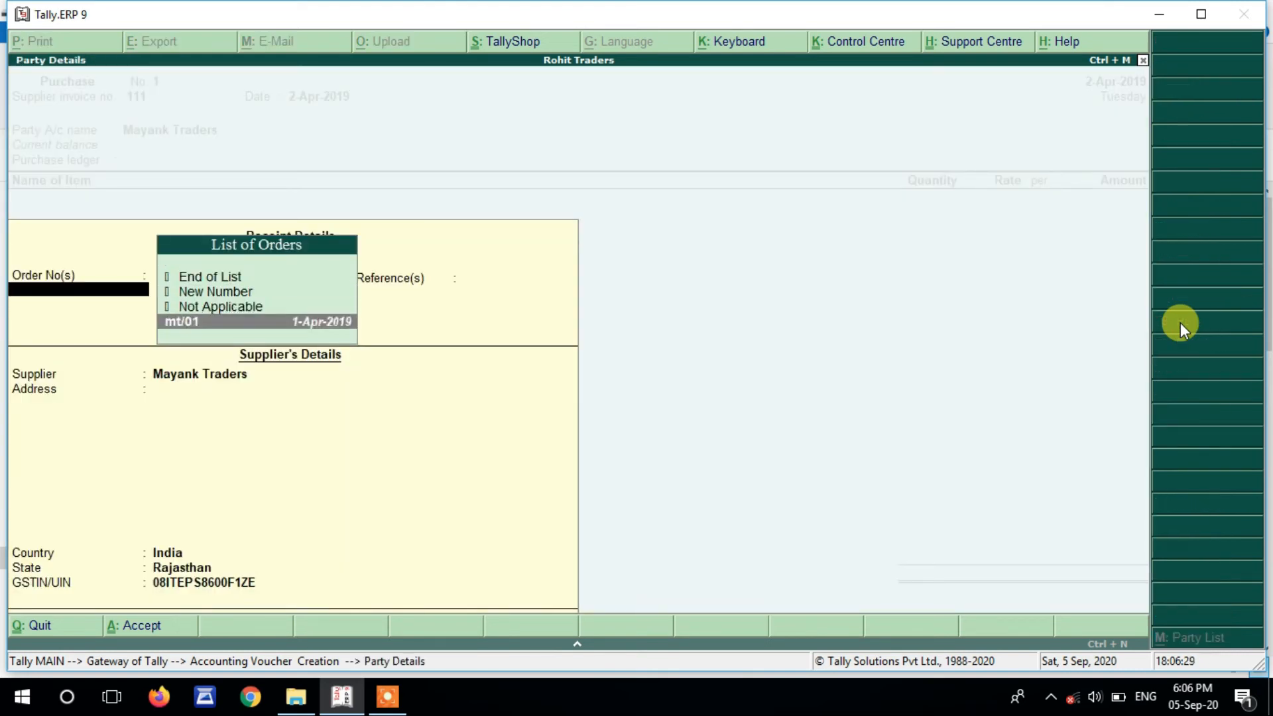
pyautogui.press('Return')
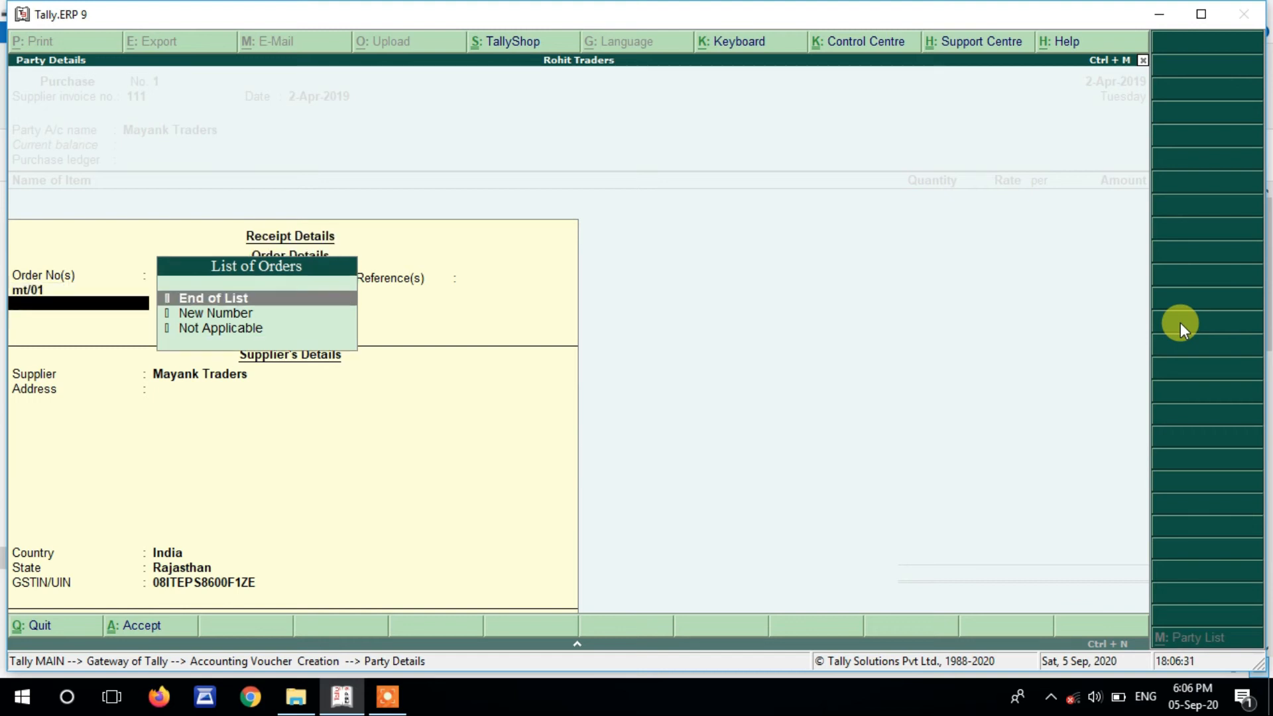
pyautogui.press('Return')
pyautogui.press('Return')
pyautogui.press('Return')
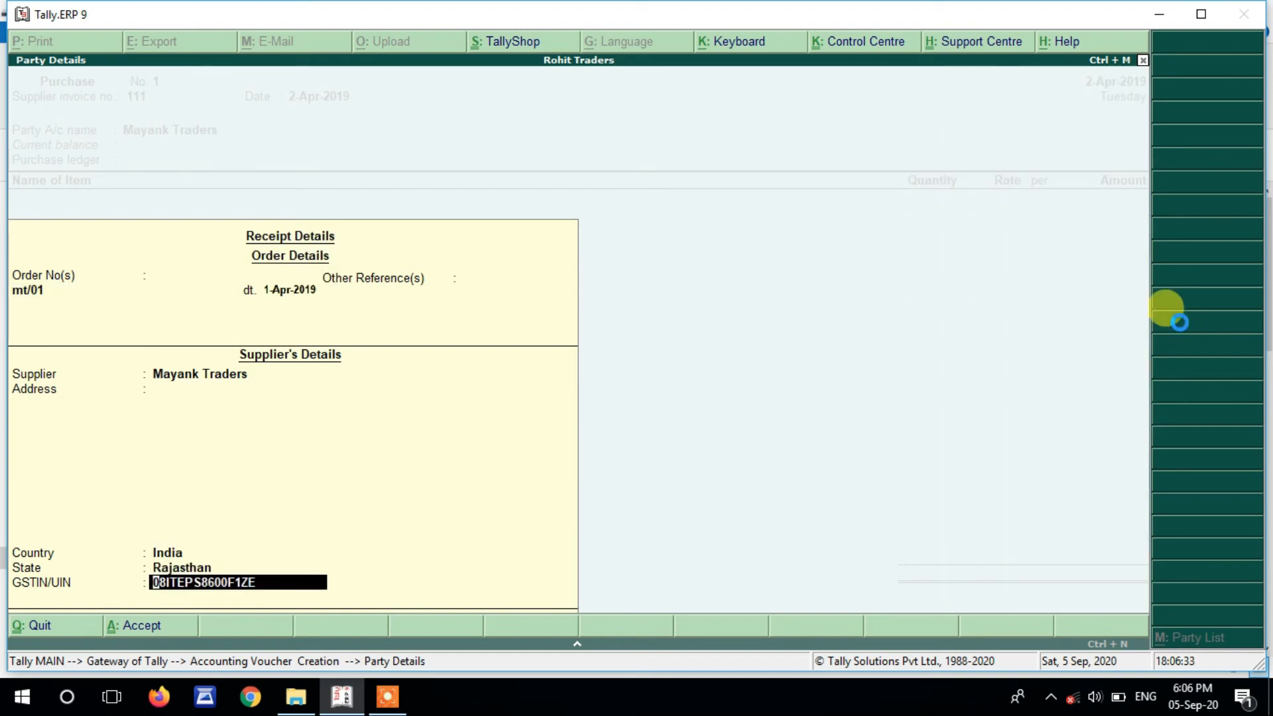
pyautogui.press('Return')
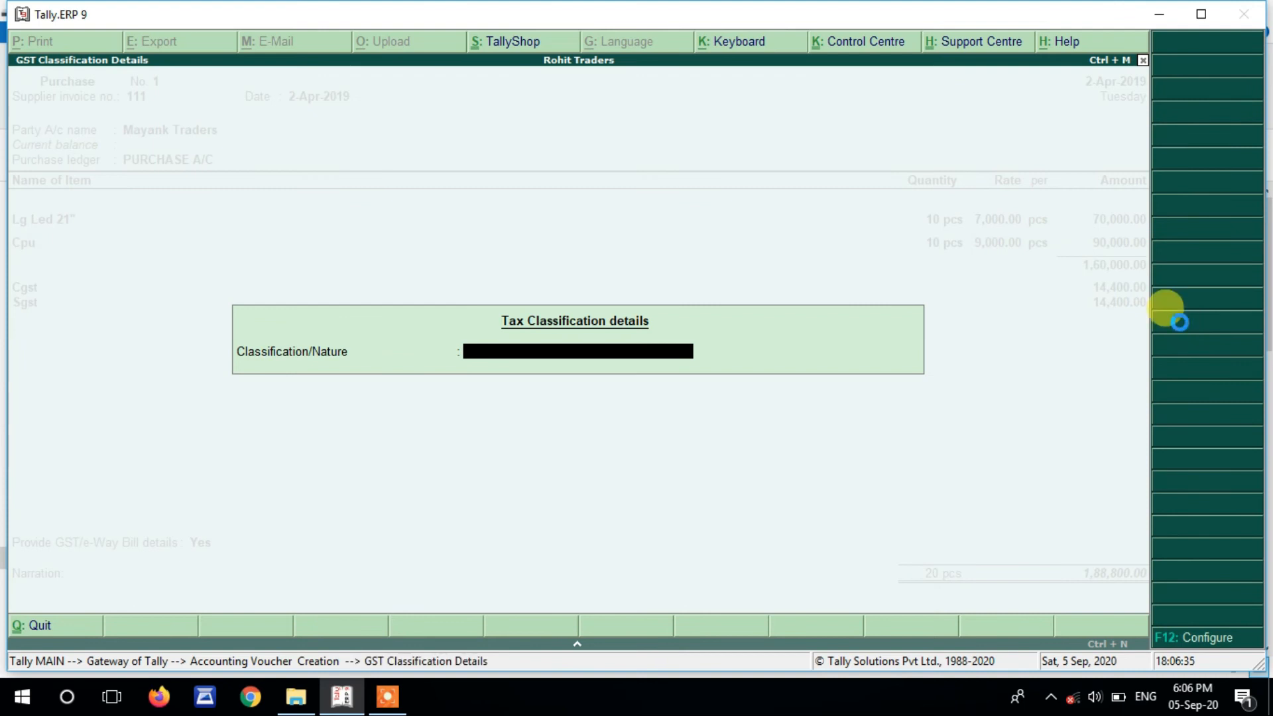
pyautogui.press('Return')
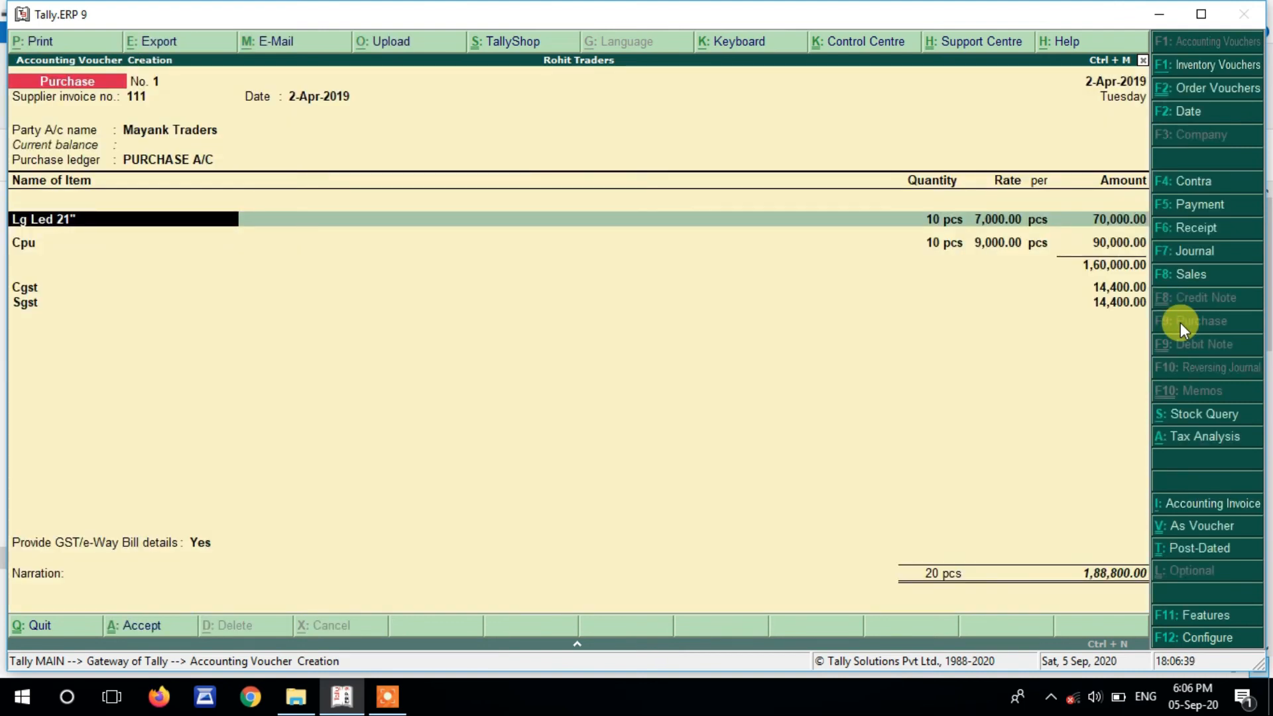
# - Set the received quantity of Lg Led 21" to 6 pcs against order mt/01, keeping its rate
pyautogui.press('Return')
pyautogui.press('Return')
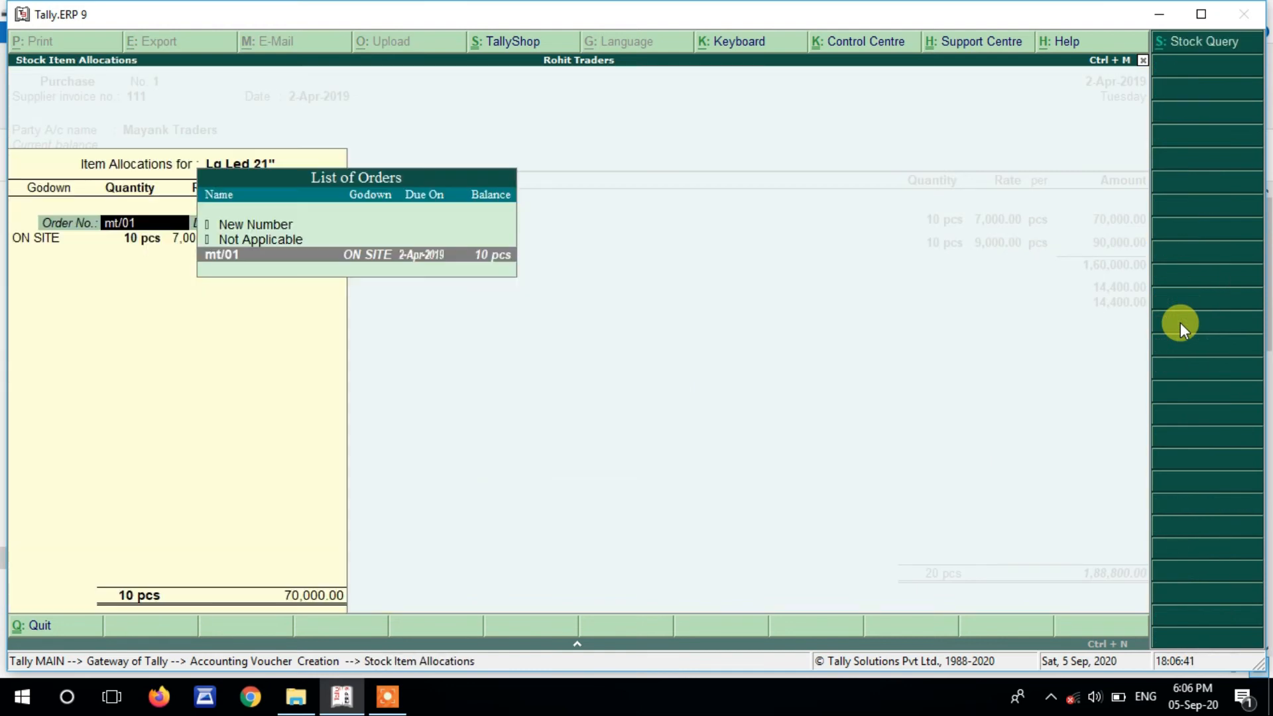
pyautogui.press('Return')
pyautogui.press('Return')
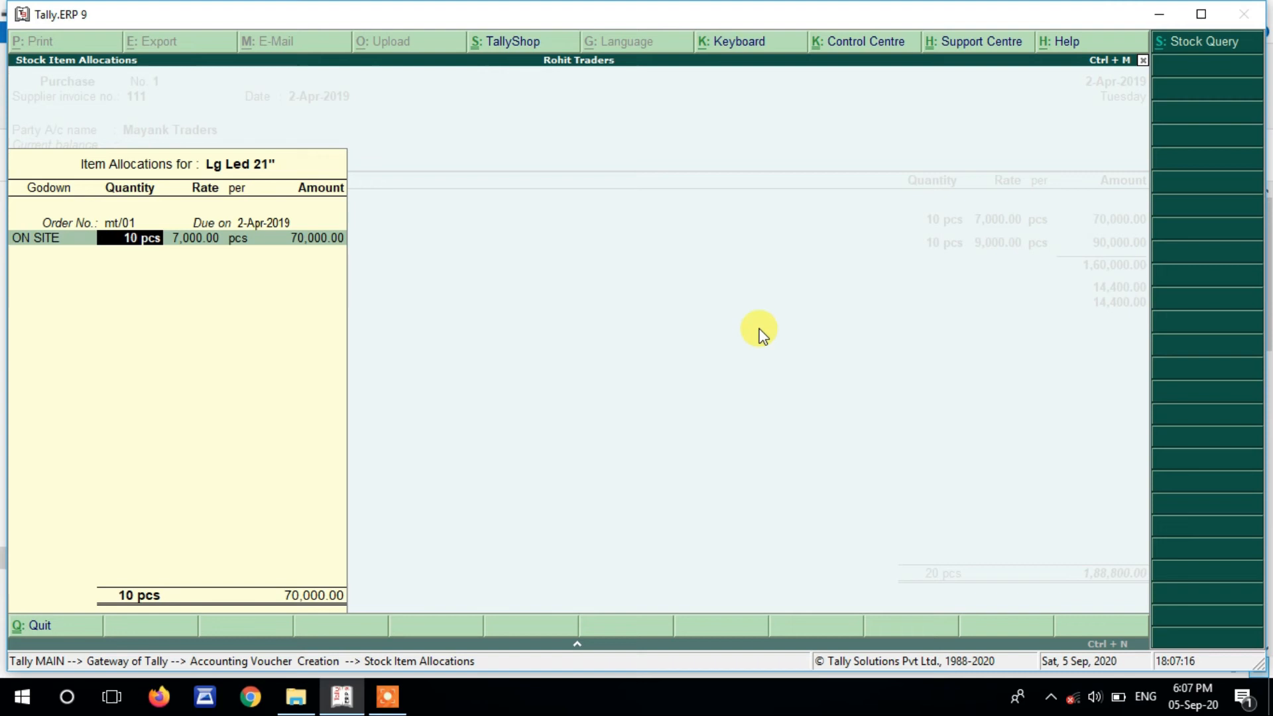
pyautogui.write('6')
pyautogui.press('Return')
pyautogui.press('Return')
pyautogui.press('Return')
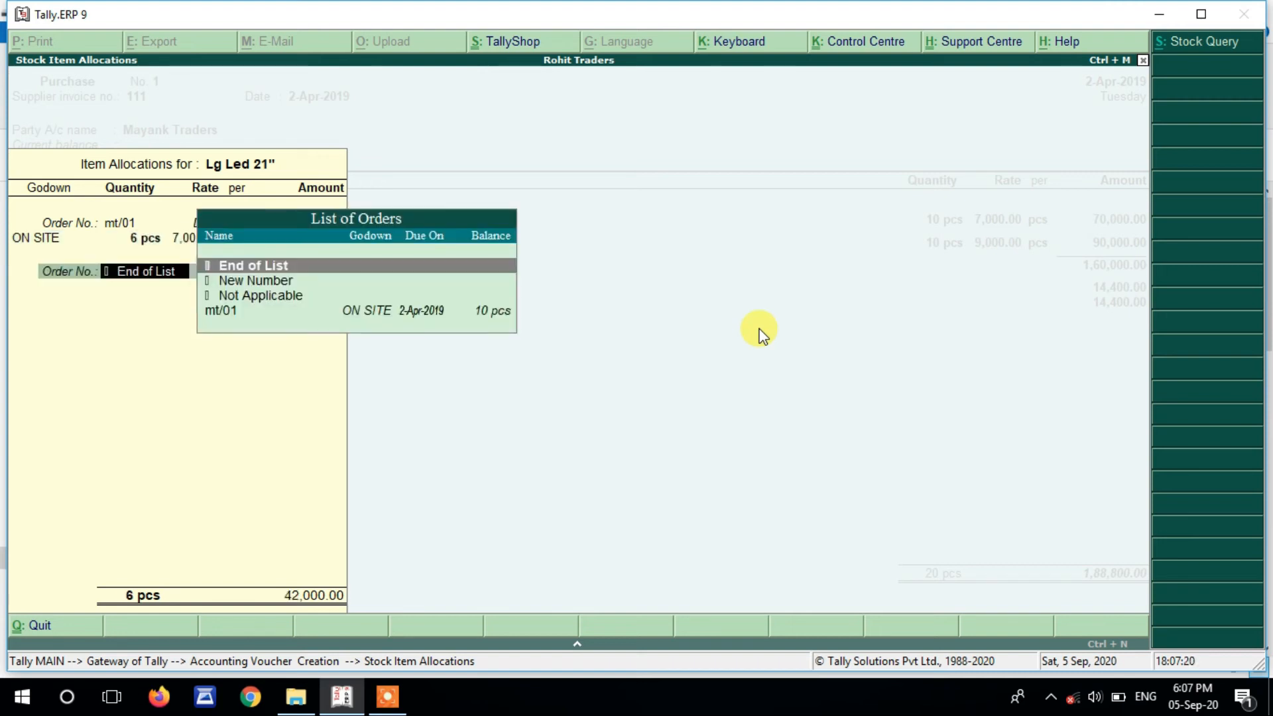
pyautogui.press('Return')
pyautogui.press('Return')
# - Accept the Cpu allocation of 10 pcs at 9,000.00 against order mt/01
pyautogui.press('Return')
pyautogui.press('Return')
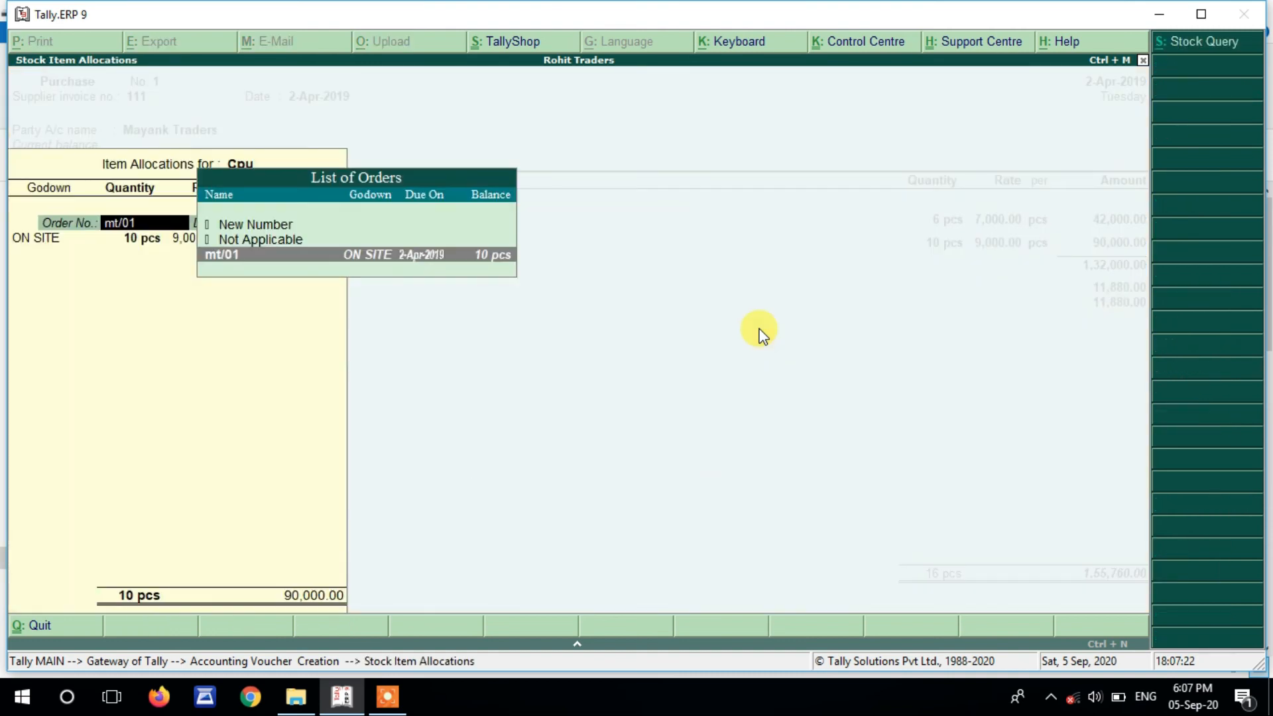
pyautogui.press('Return')
pyautogui.press('Return')
pyautogui.press('Return')
pyautogui.press('Return')
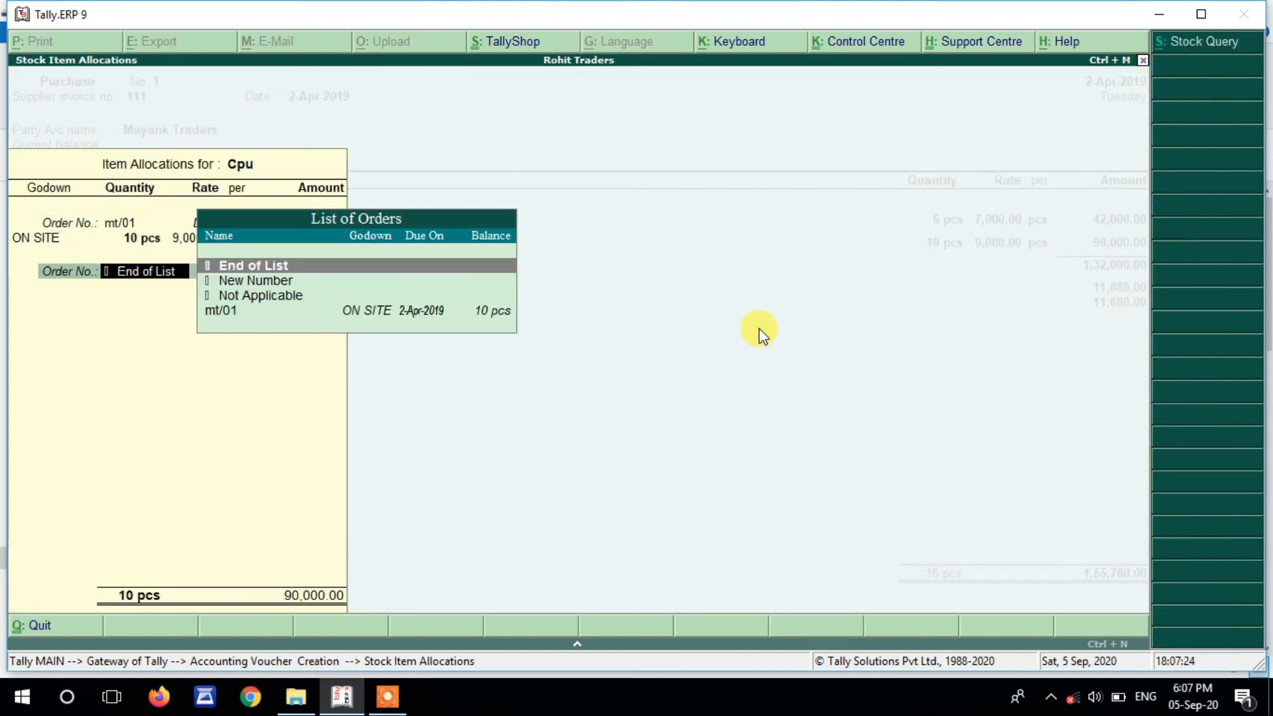
pyautogui.press('Return')
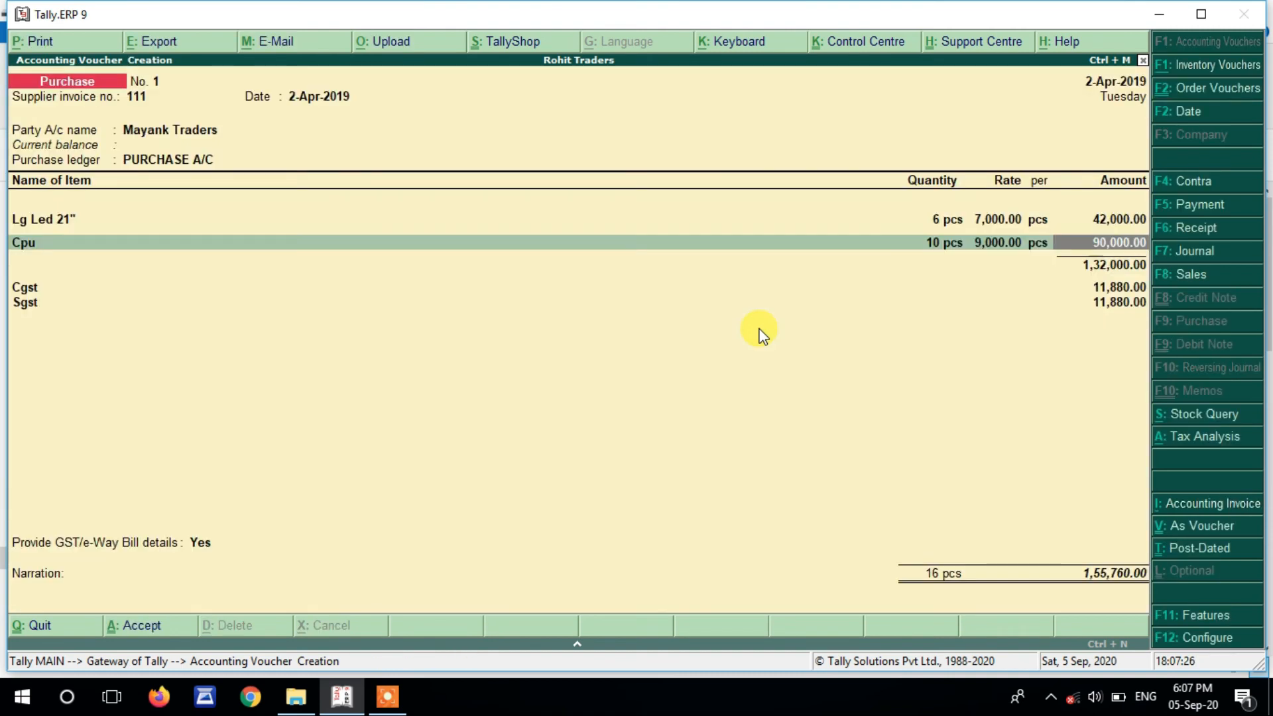
pyautogui.press('Return')
# - Accept the Cgst and Sgst lines and the additional e-way bill details for the purchase, leaving the defaults
pyautogui.press('Return')
pyautogui.press('Return')
pyautogui.press('Return')
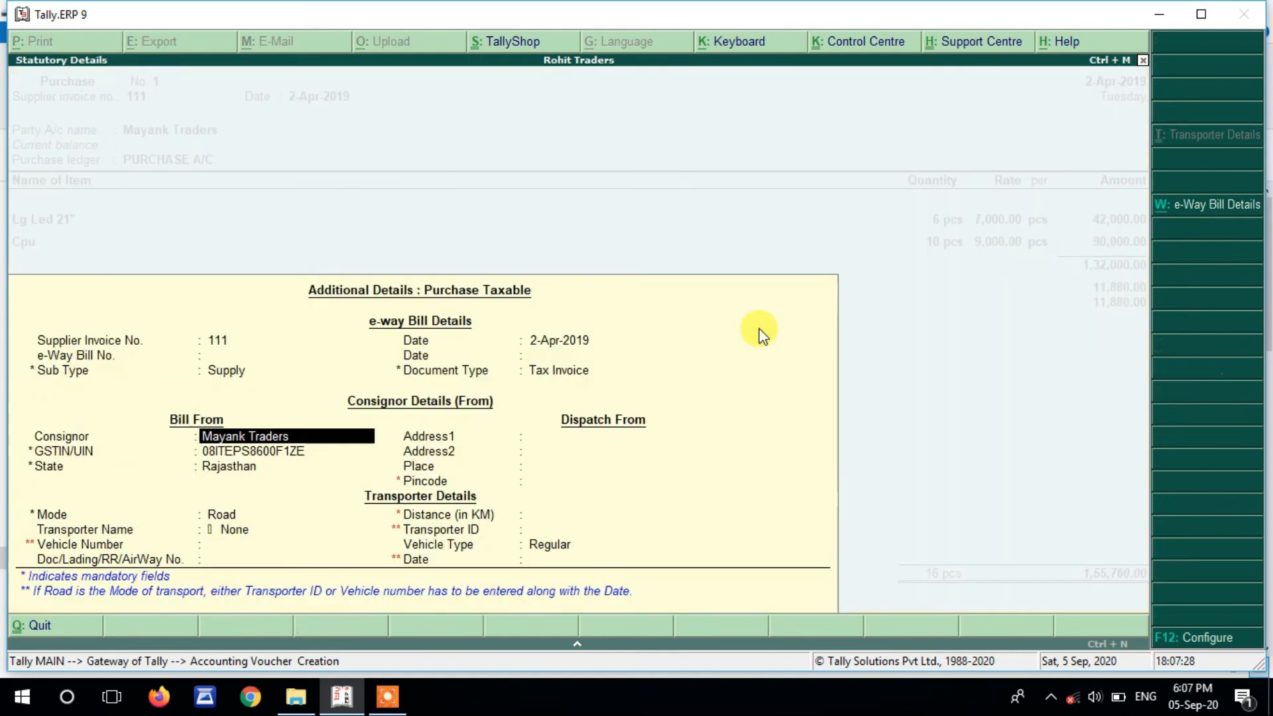
pyautogui.press('Return')
pyautogui.press('Return')
pyautogui.press('Return')
pyautogui.press('Return')
pyautogui.press('Return')
pyautogui.press('Return')
pyautogui.press('Return')
pyautogui.press('Return')
pyautogui.press('Return')
pyautogui.press('Return')
pyautogui.press('Return')
pyautogui.press('Return')
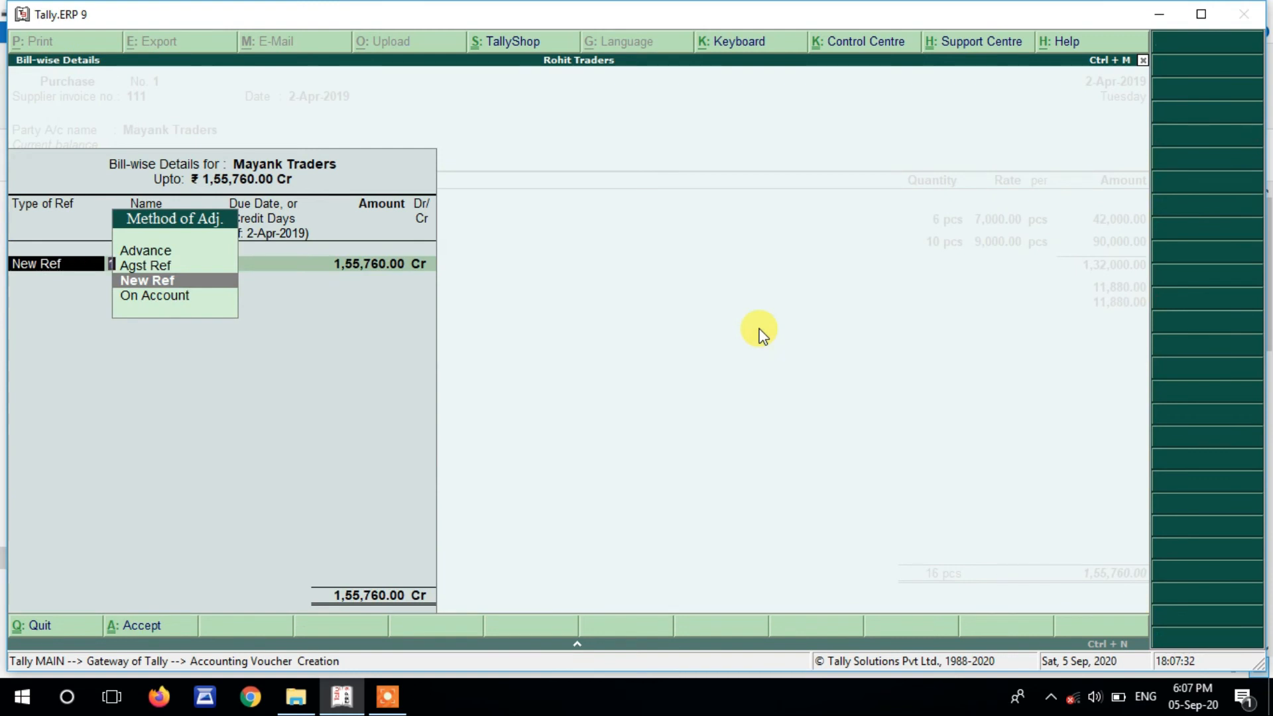
# - Finish the bill-wise details as a New Ref, save the purchase voucher, and return to the Gateway of Tally
pyautogui.press('Escape')
pyautogui.press('Escape')
pyautogui.press('Return')
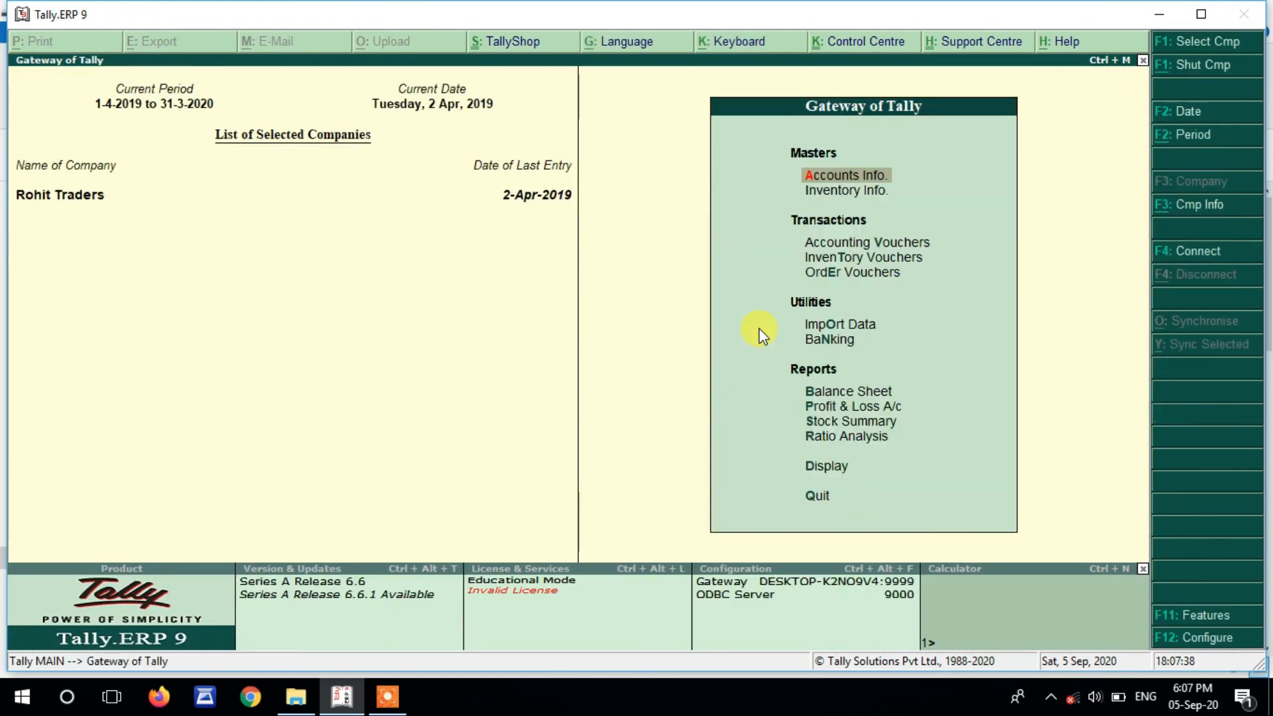
# - Open the Statements of Inventory from the display reports
pyautogui.press('d')
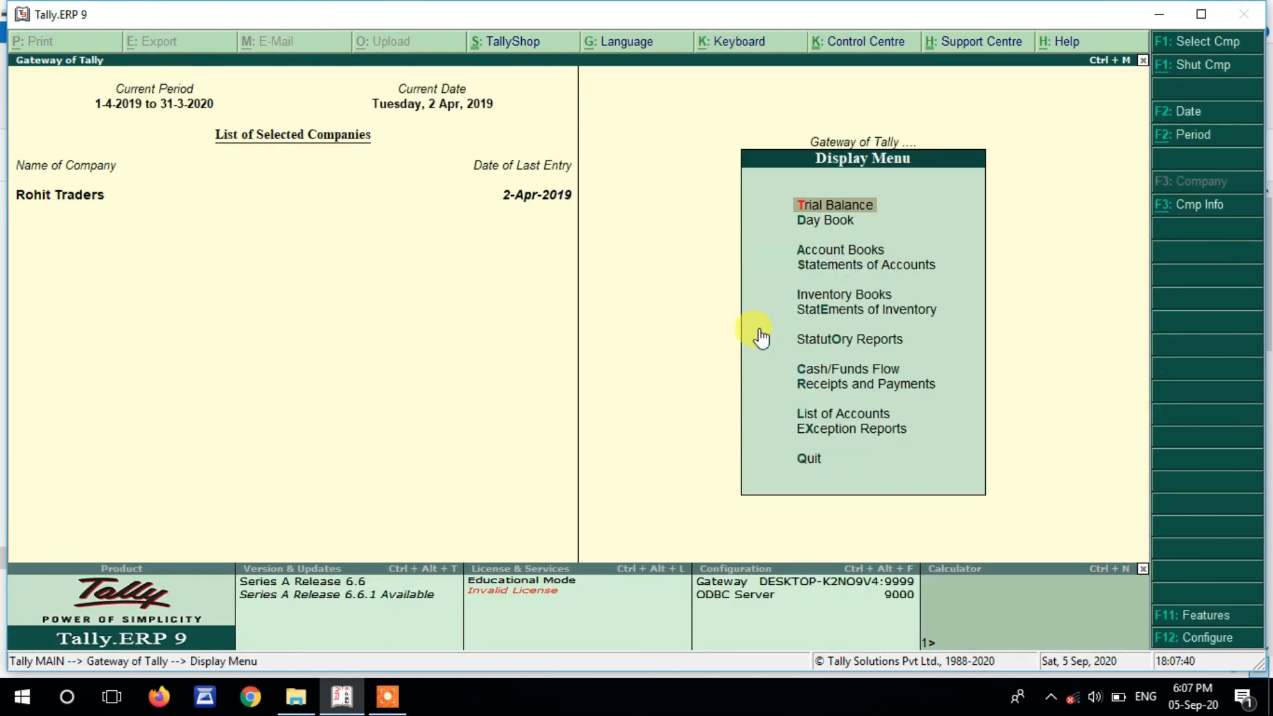
pyautogui.press('Down')
pyautogui.press('Down')
pyautogui.press('Down')
pyautogui.press('Down')
pyautogui.press('Down')
pyautogui.press('Return')
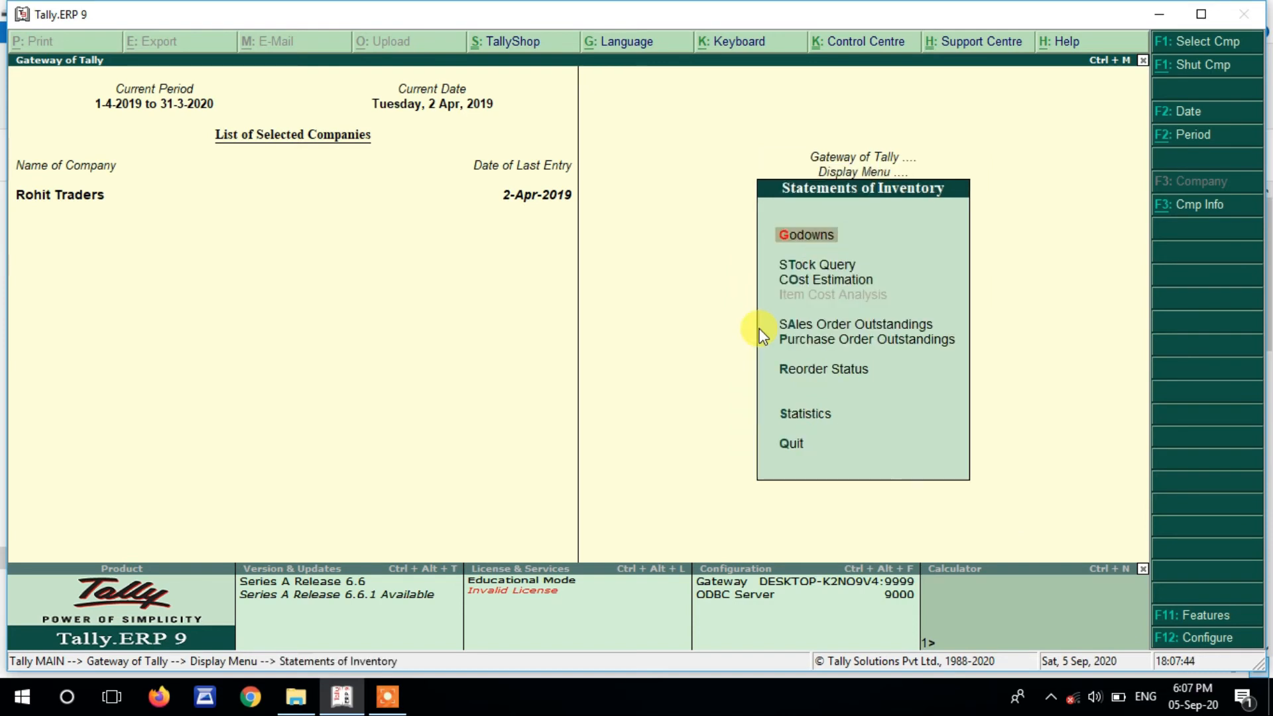
# - Display the purchase order outstandings for the stock item Lg Led 21"
pyautogui.press('Down')
pyautogui.press('Down')
pyautogui.press('Down')
pyautogui.press('Down')
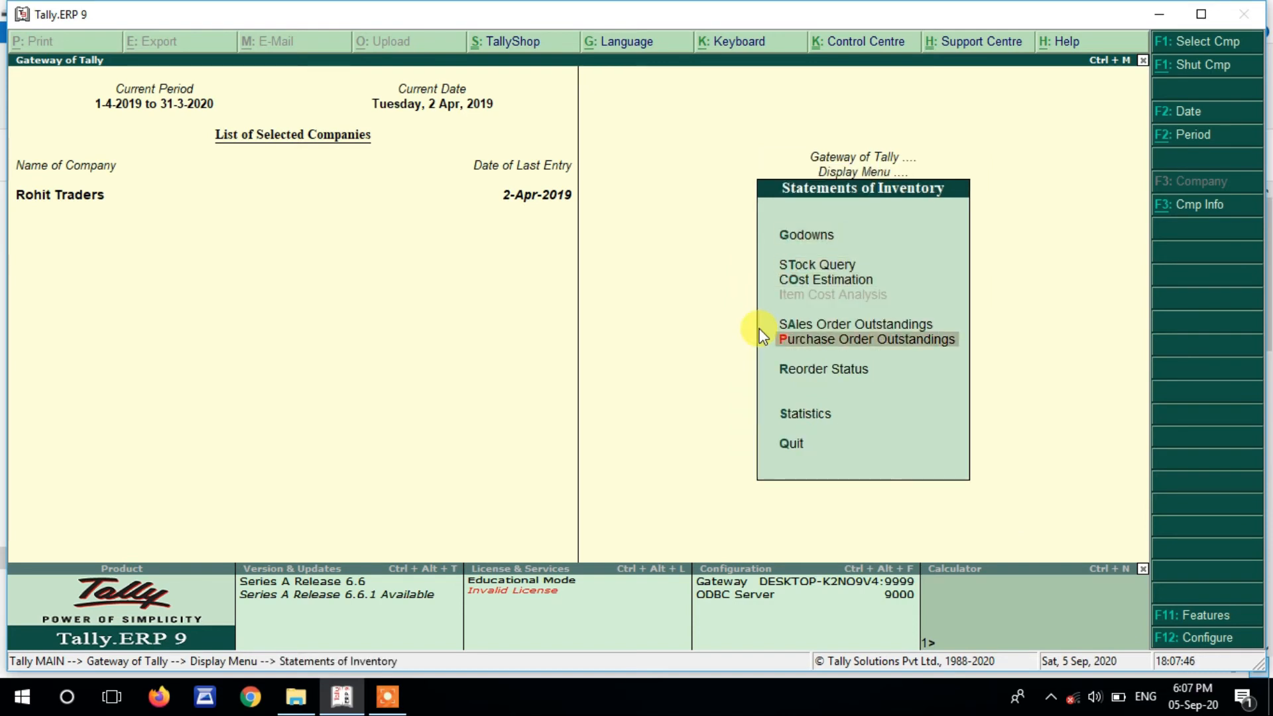
pyautogui.press('Return')
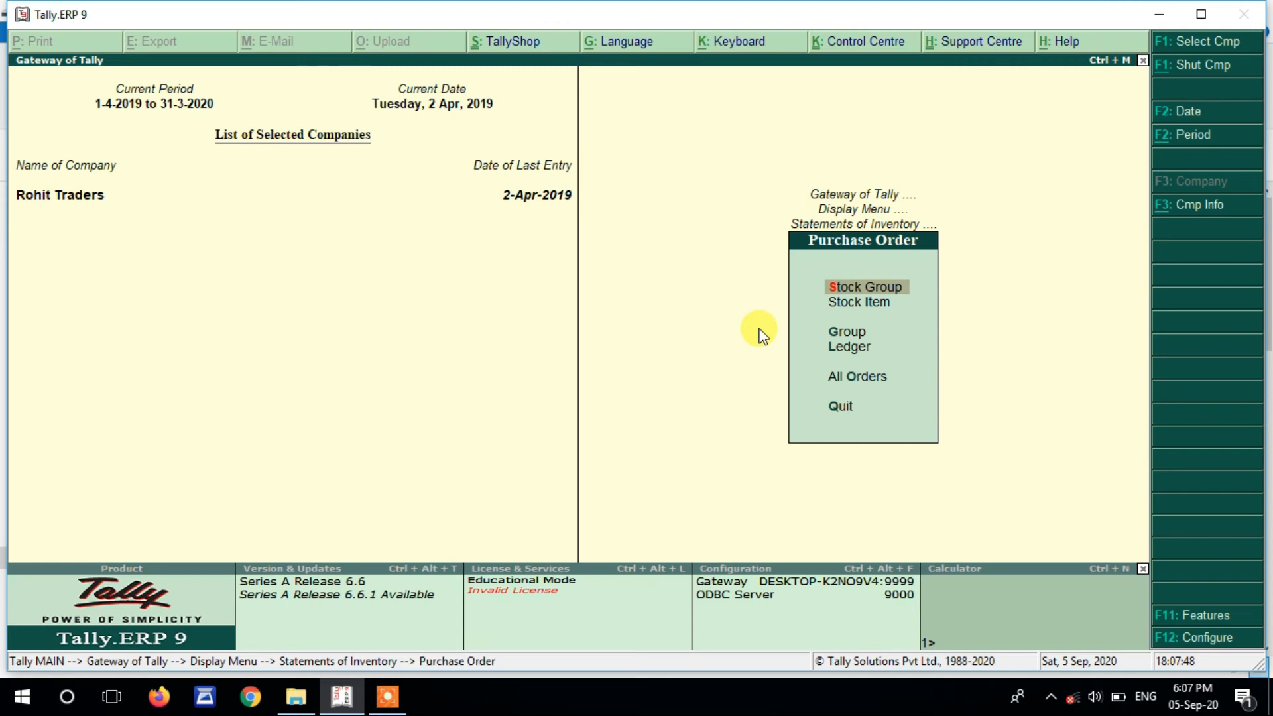
pyautogui.press('Down')
pyautogui.press('Return')
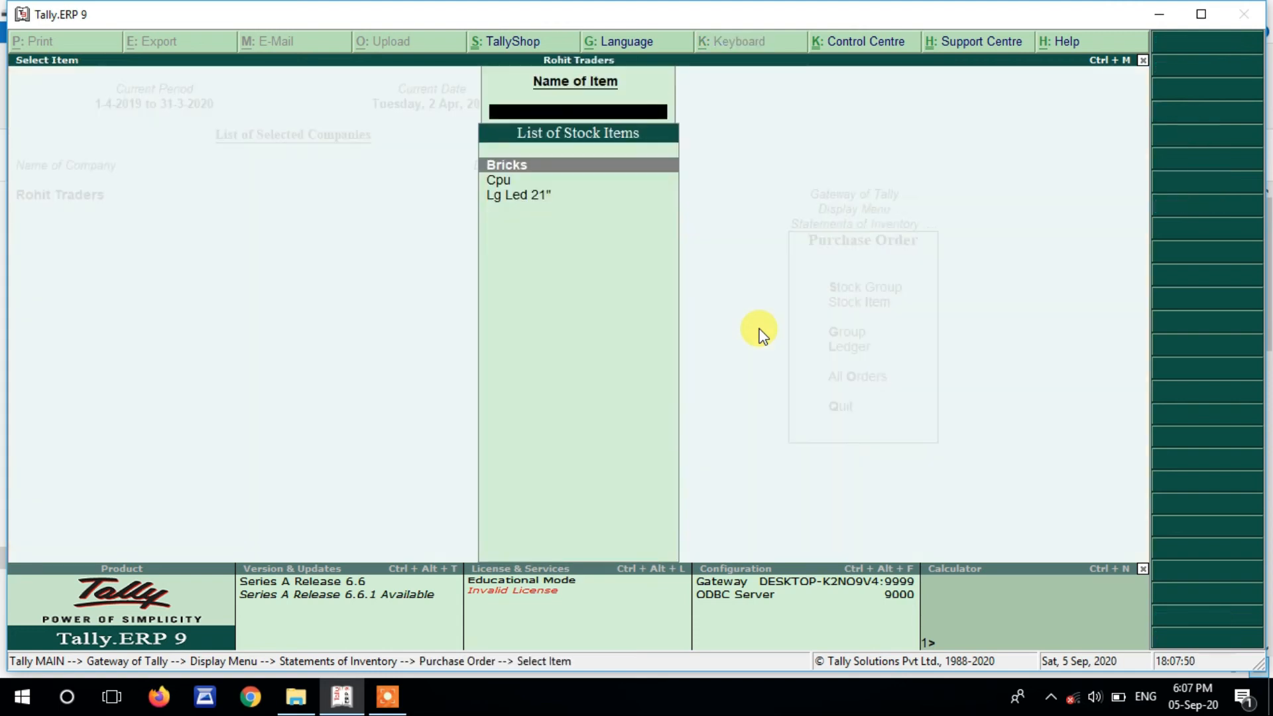
pyautogui.press('Down')
pyautogui.press('Down')
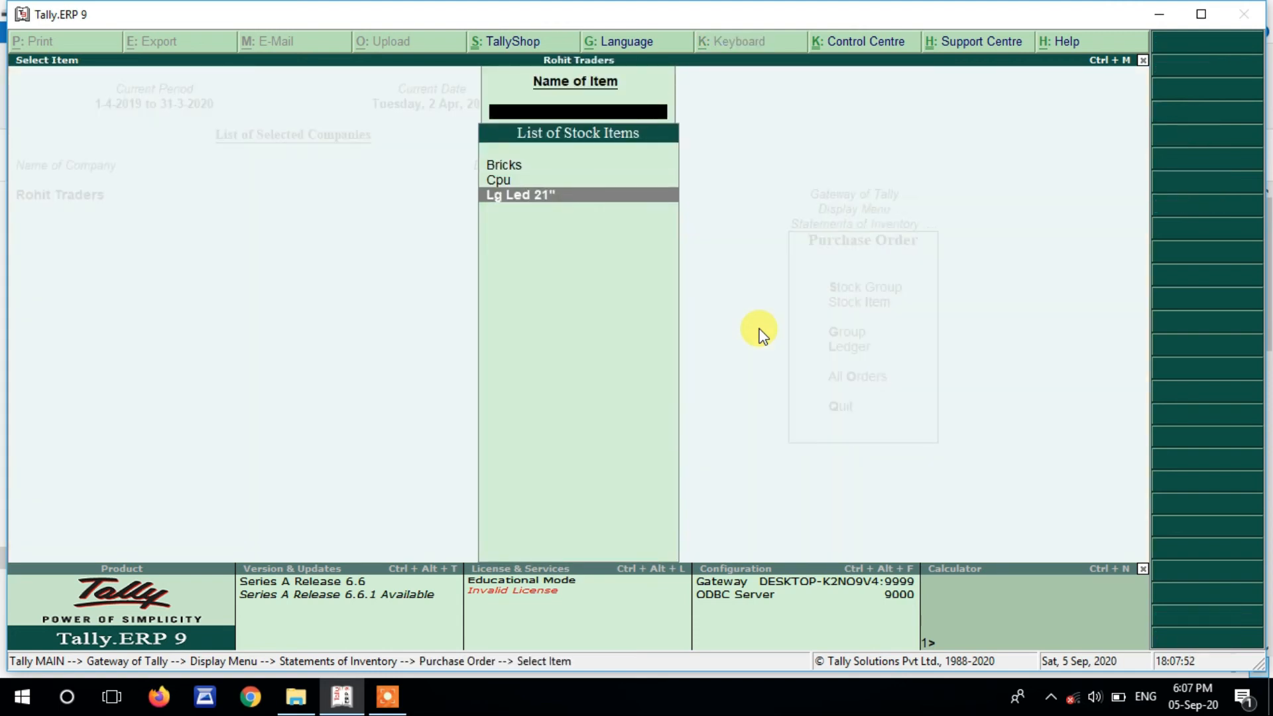
pyautogui.press('Return')
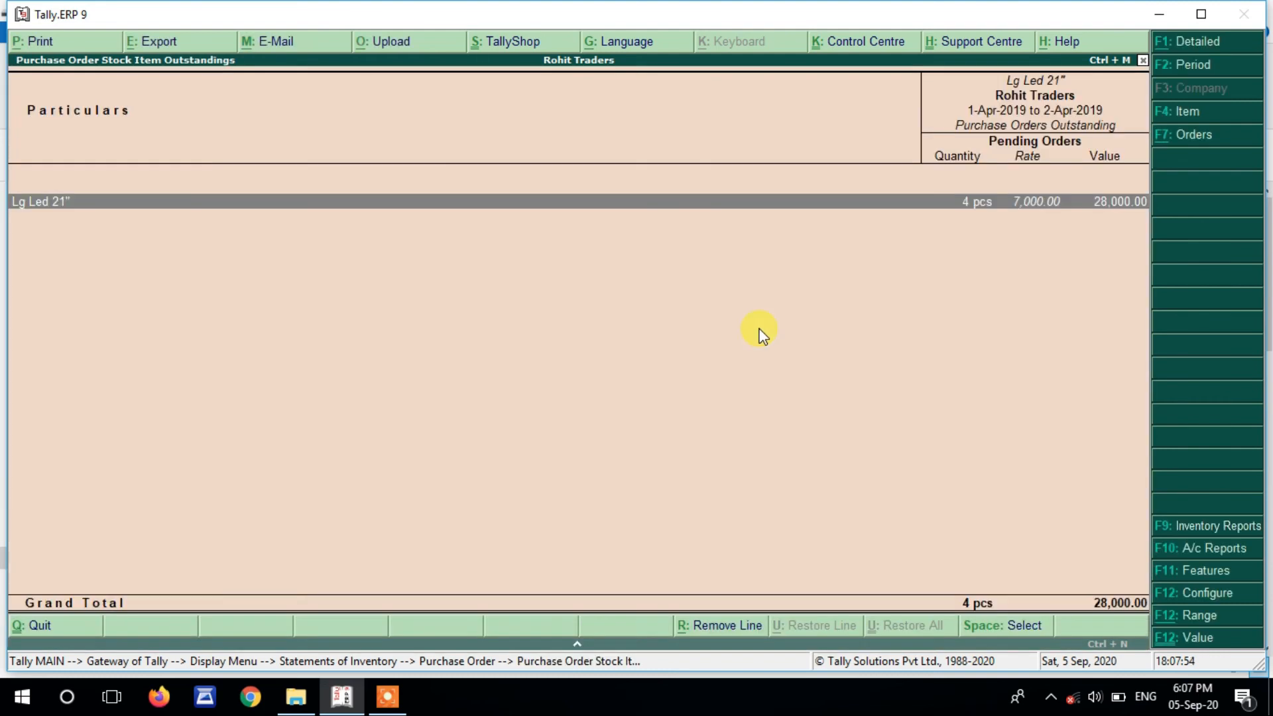
# - View the order details behind the outstanding Lg Led 21" purchase order, and return to the Gateway of Tally
pyautogui.press('Return')
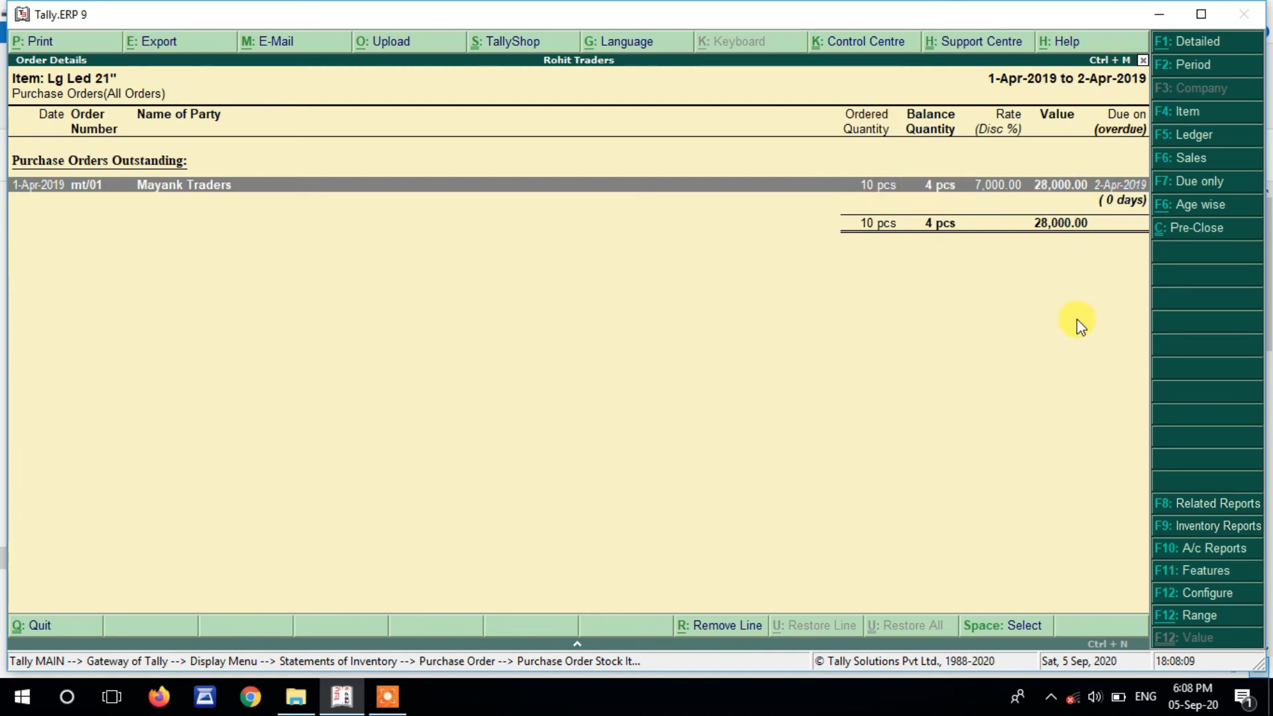
pyautogui.press('Escape')
pyautogui.press('Escape')
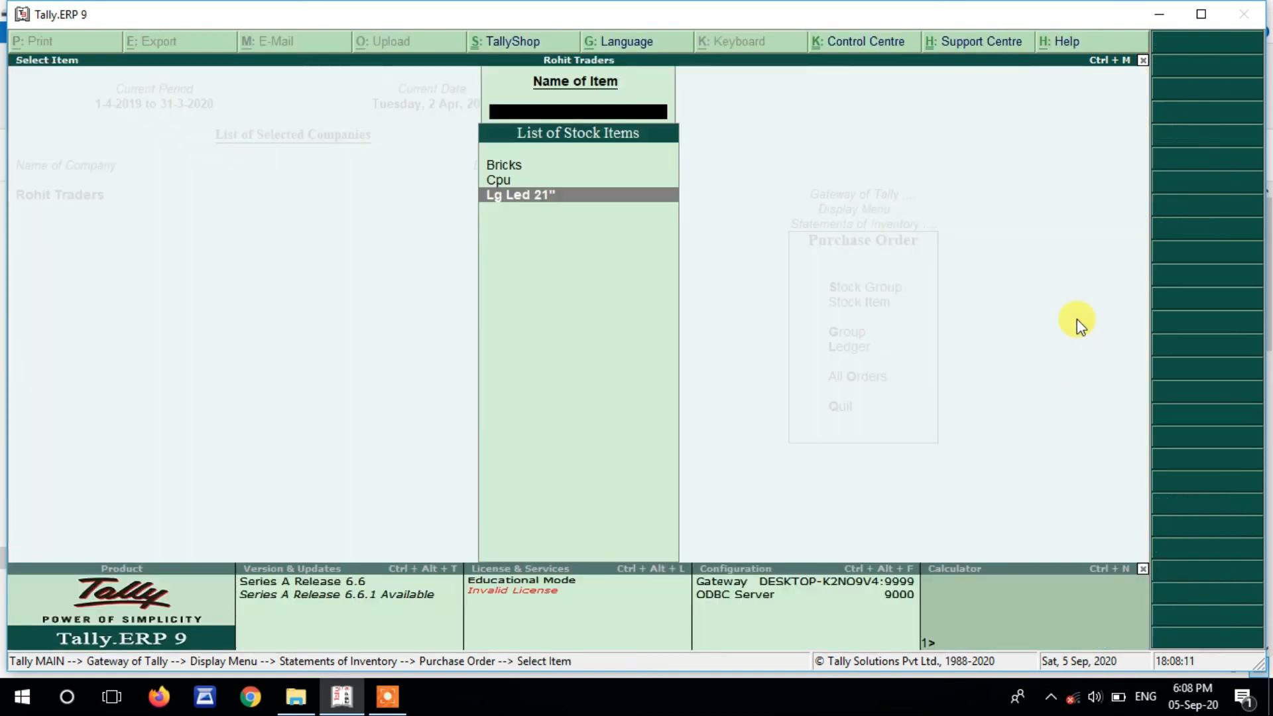
pyautogui.press('Escape')
pyautogui.press('Escape')
pyautogui.press('Escape')
pyautogui.press('Escape')
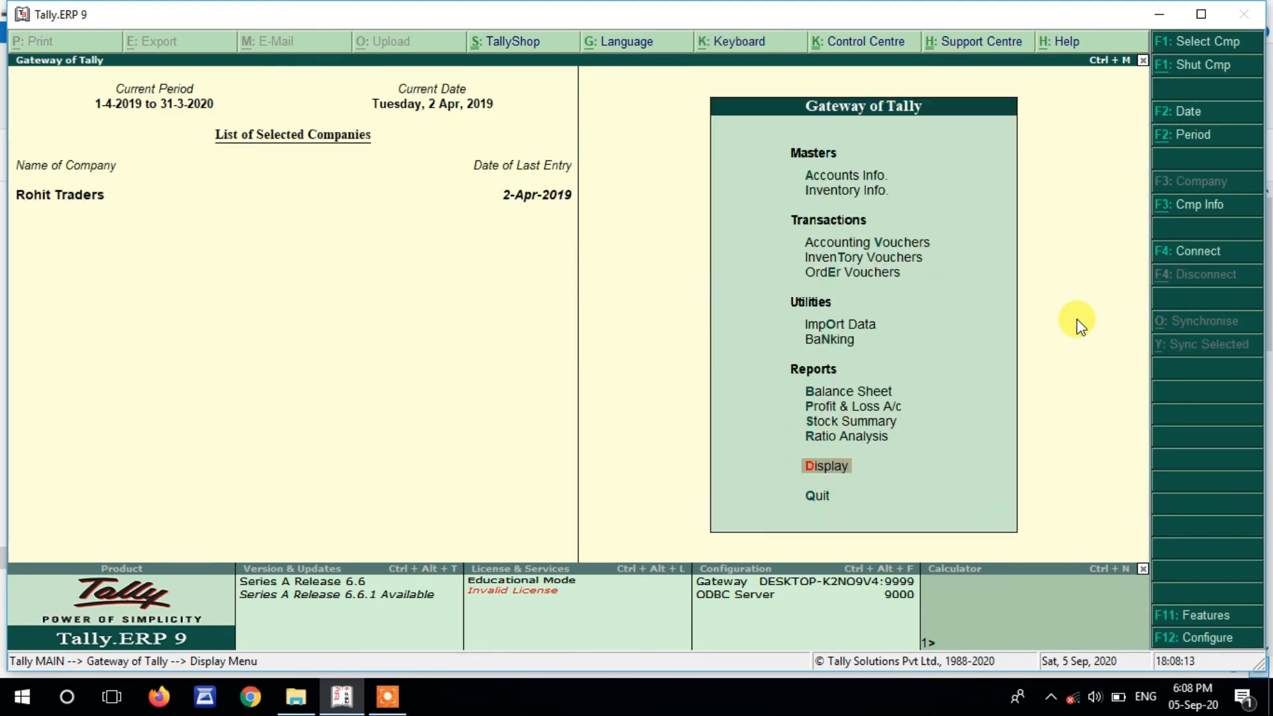
pyautogui.press('Escape')
pyautogui.press('Escape')
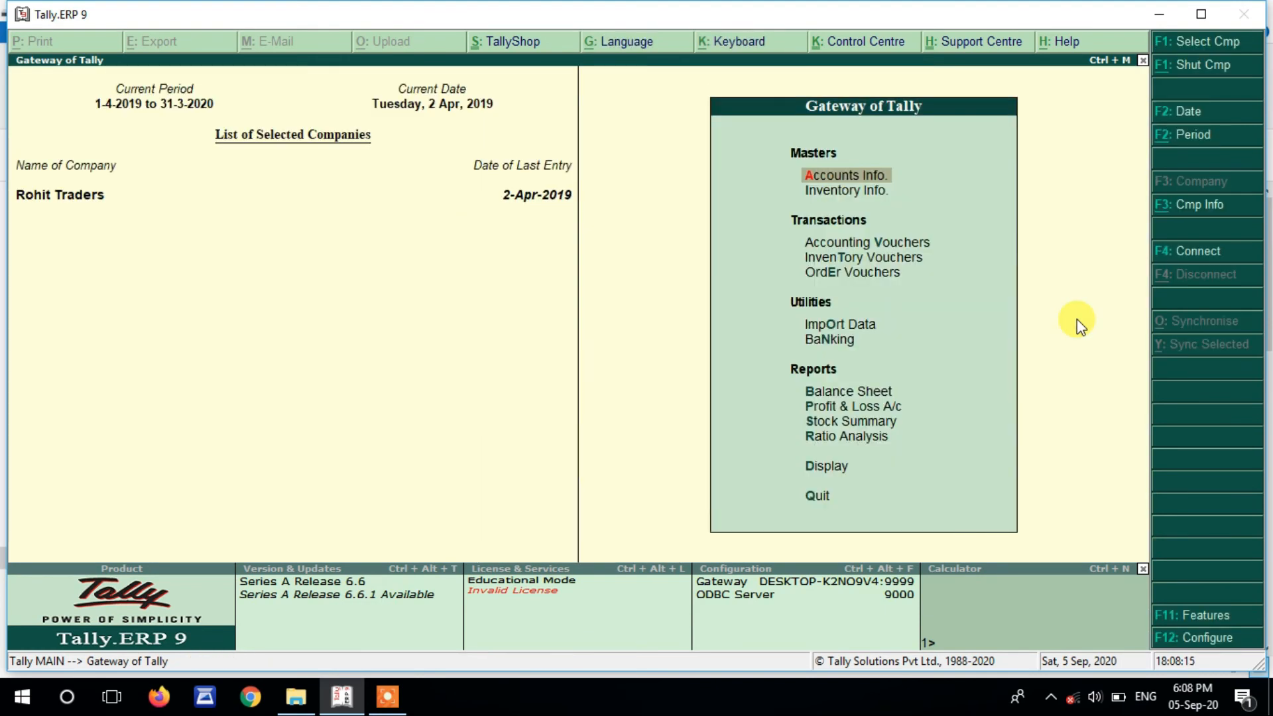
# - Start a sales order voucher for the customer's party ledger, leaving the supplementary details at their defaults
pyautogui.press('v')
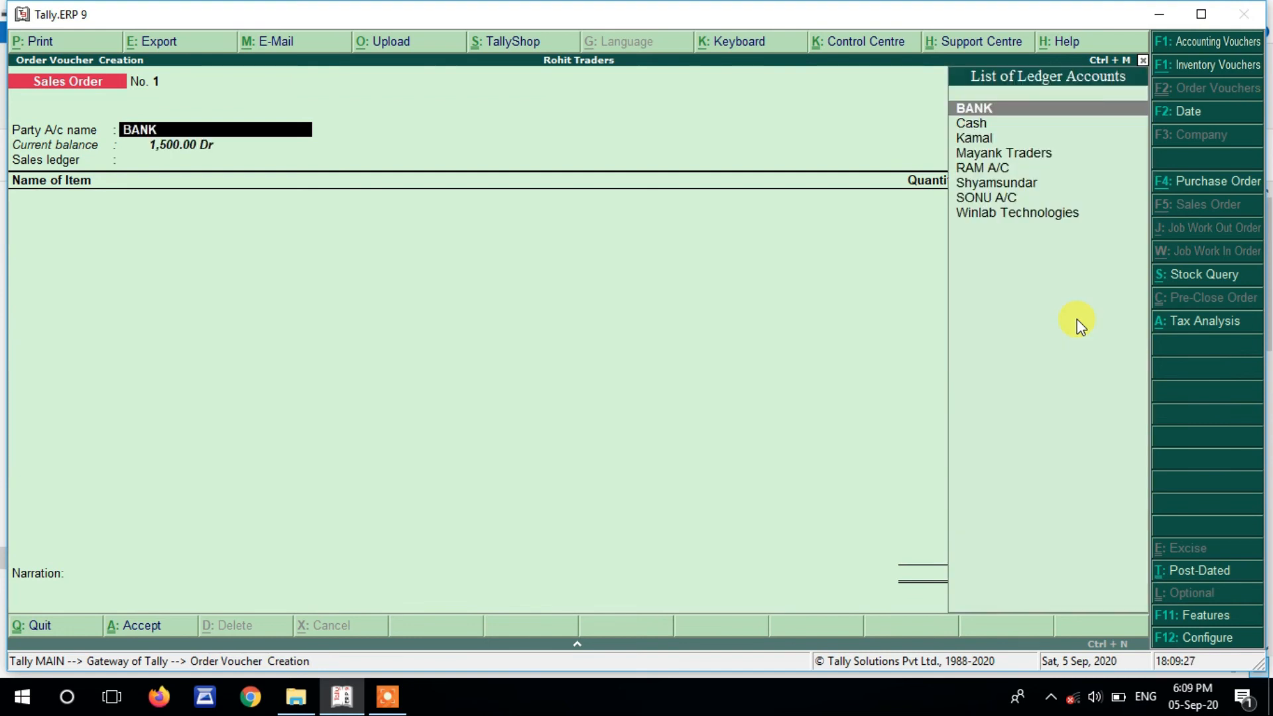
pyautogui.press('Down')
pyautogui.press('Down')
pyautogui.press('Return')
pyautogui.press('Return')
pyautogui.press('Return')
pyautogui.press('Return')
pyautogui.press('Return')
pyautogui.press('Return')
pyautogui.press('Return')
pyautogui.press('Return')
pyautogui.press('Return')
pyautogui.press('Return')
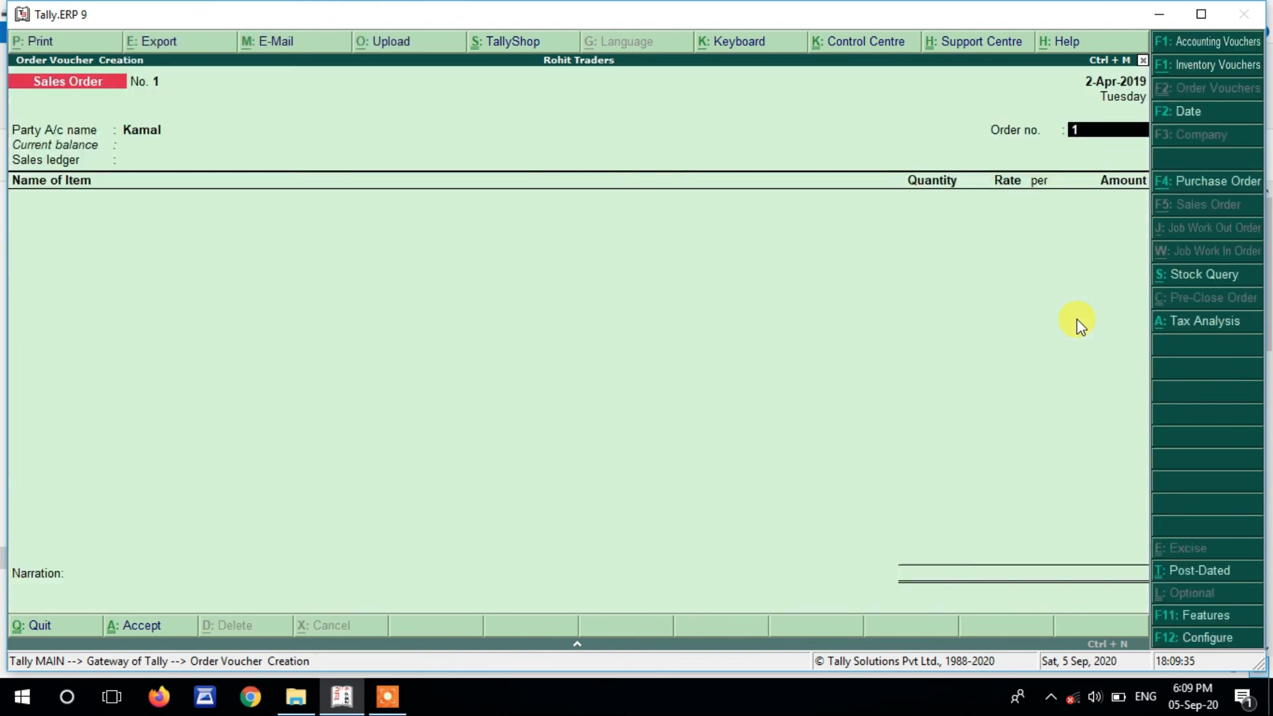
# - Enter the sales order number and set the sales ledger to Sales A/c
pyautogui.write('kl/001')
pyautogui.press('Return')
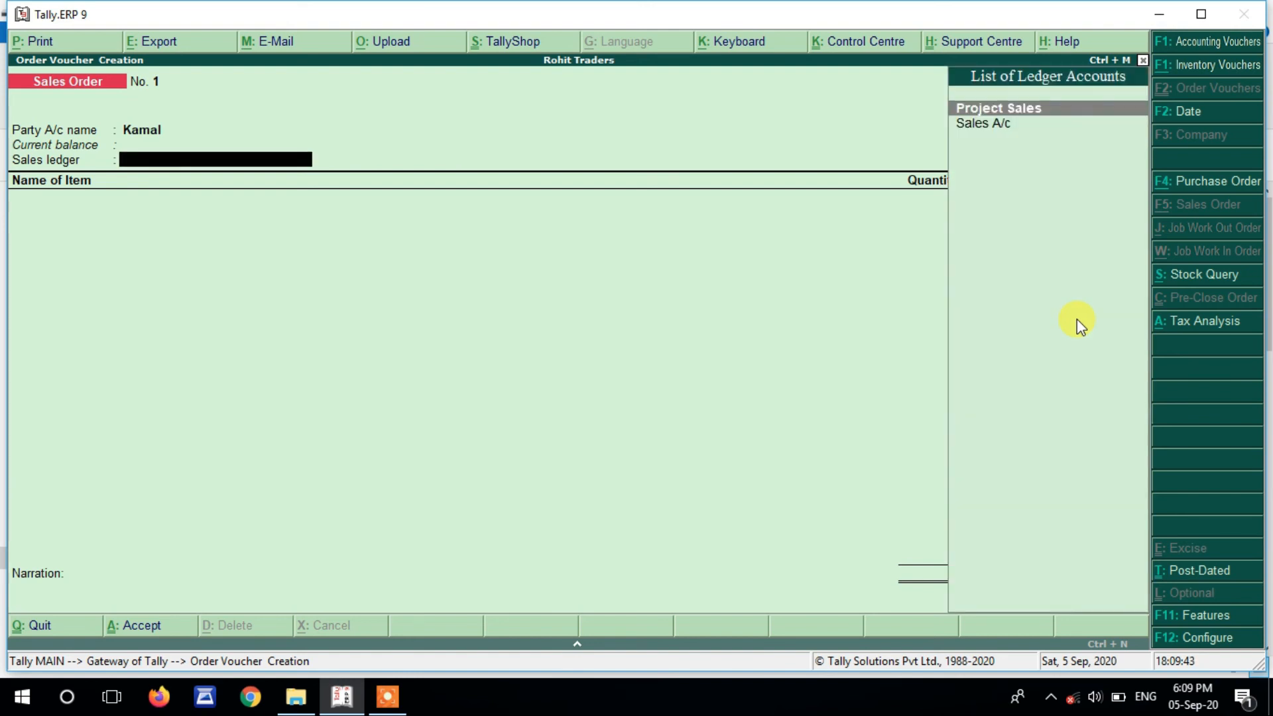
pyautogui.press('Down')
pyautogui.press('Return')
pyautogui.press('Return')
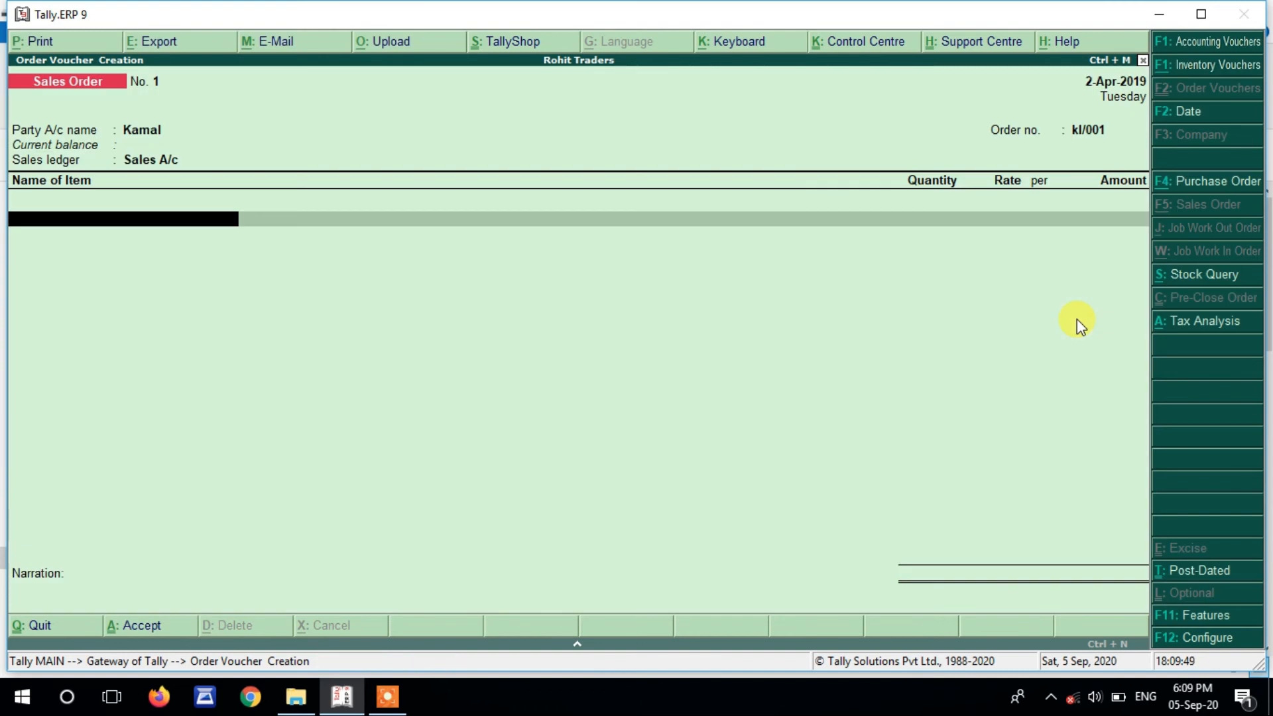
# - Add the item Cpu without a description, due on 2-Apr-2019, and allocate it to the ON SITE godown
pyautogui.write('Cpu')
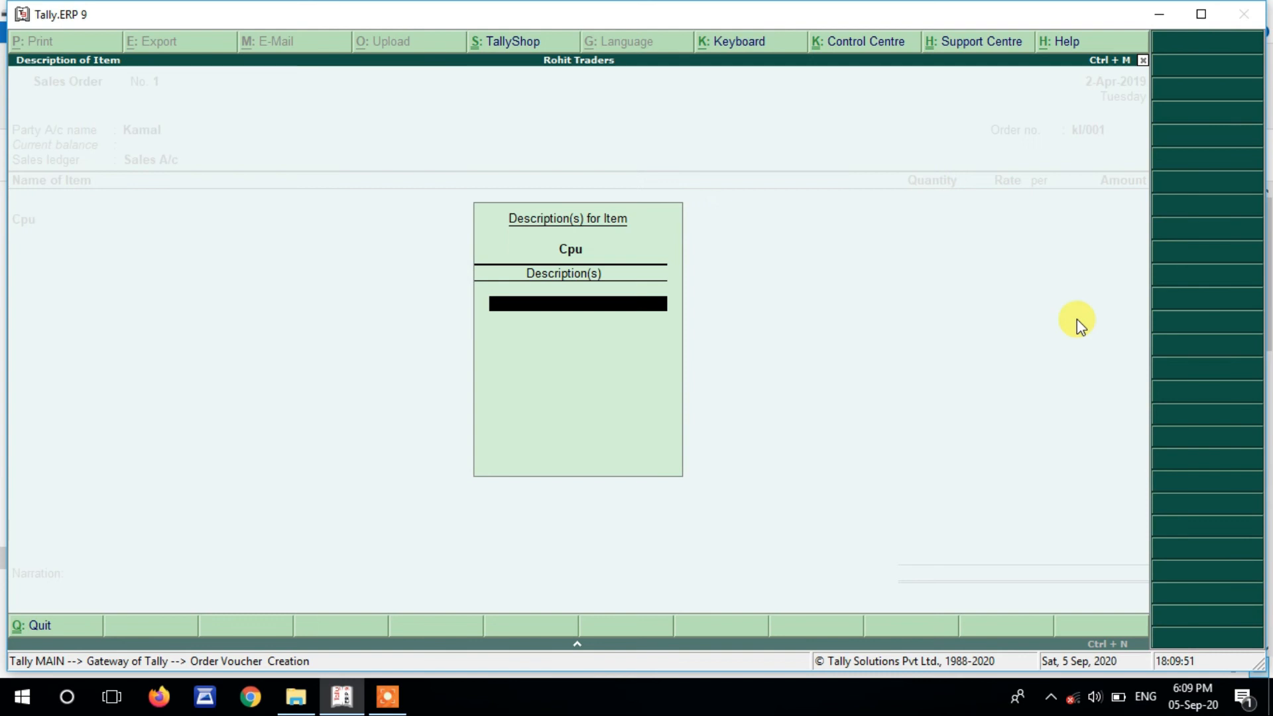
pyautogui.press('Return')
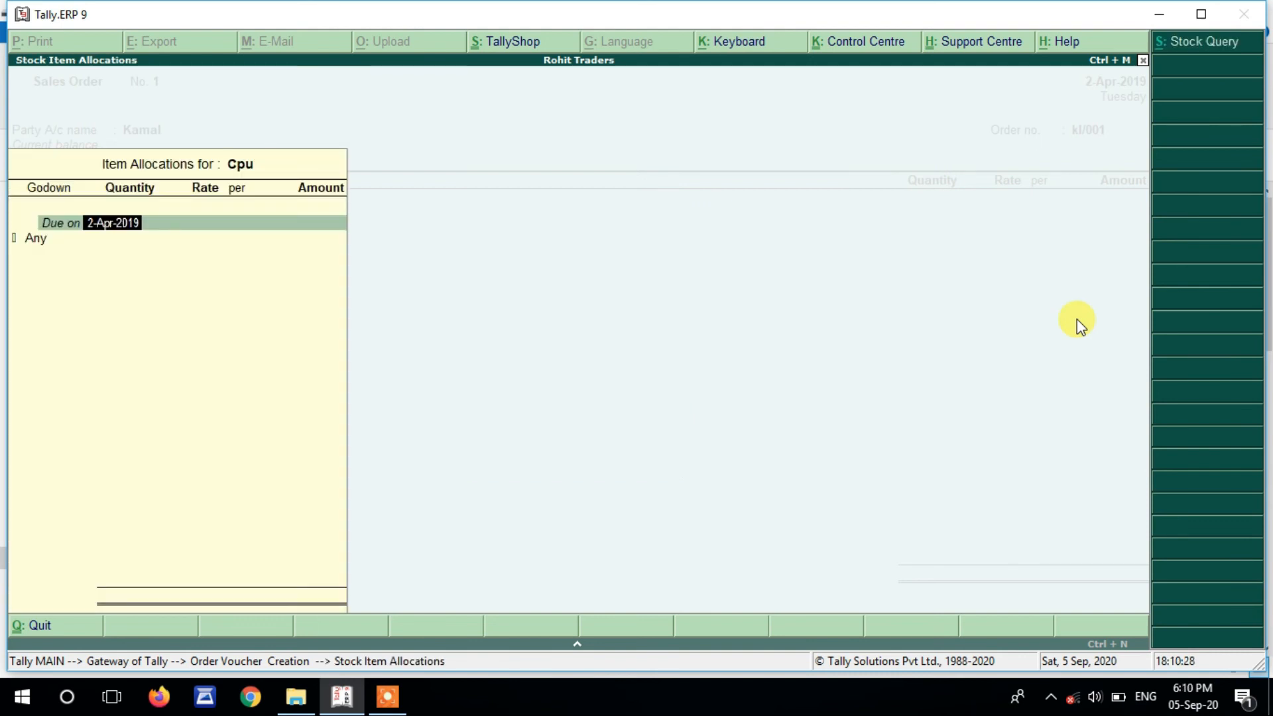
pyautogui.press('Return')
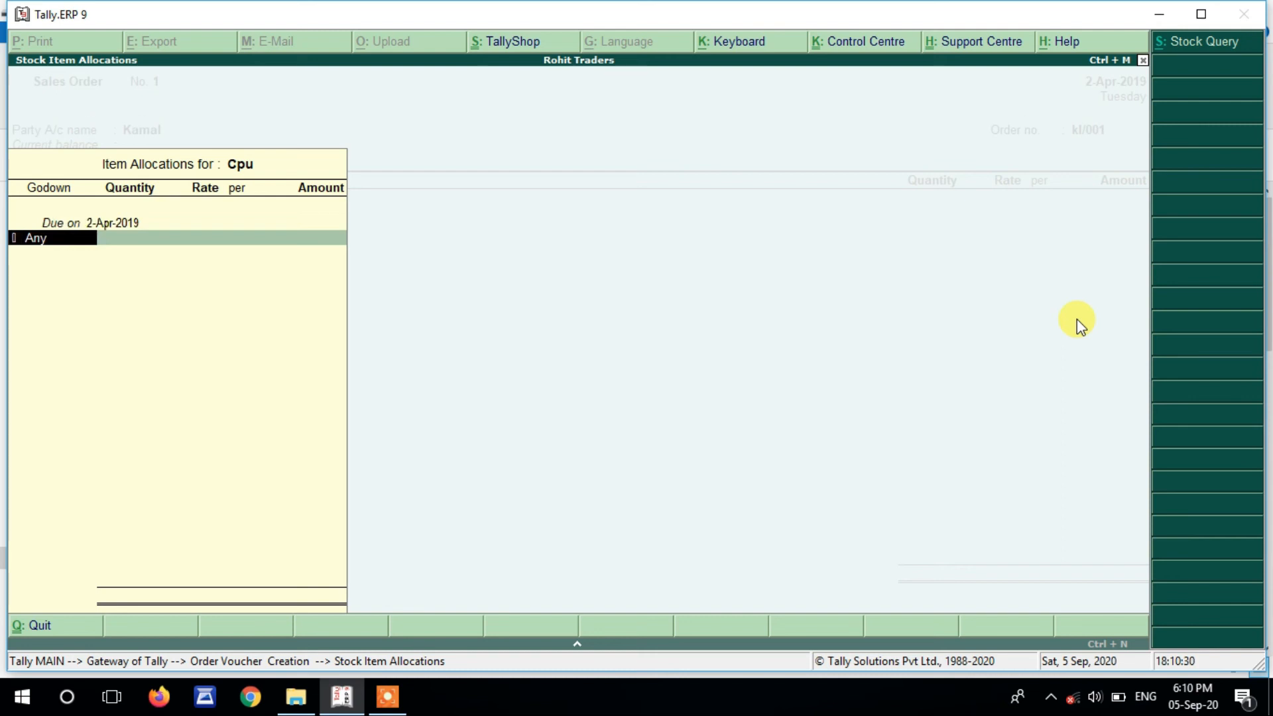
pyautogui.press('BackSpace')
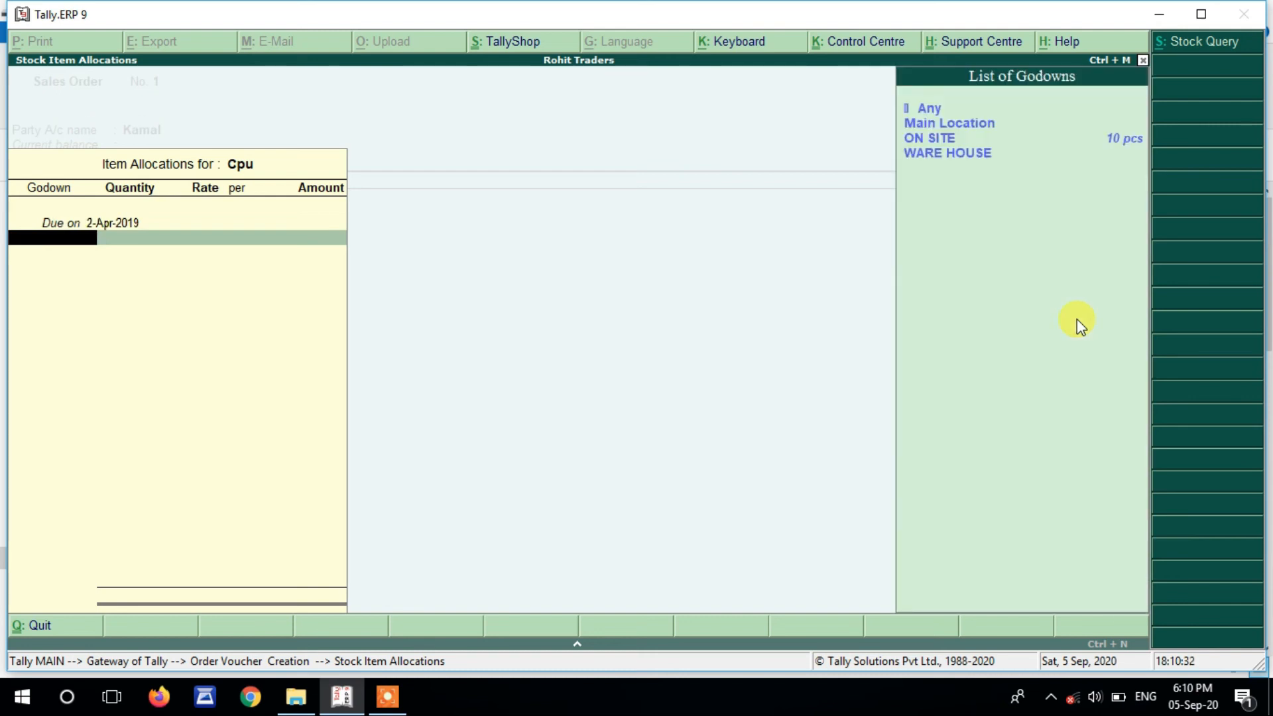
pyautogui.press('Down')
pyautogui.press('Down')
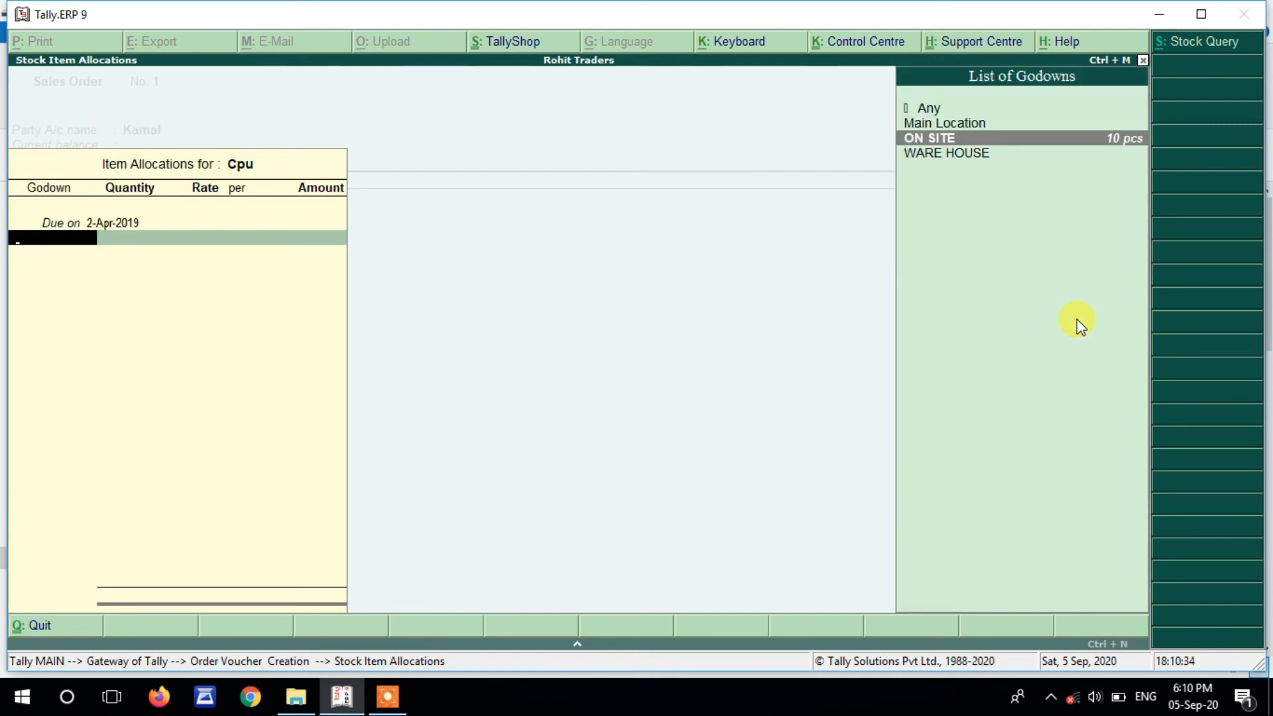
pyautogui.press('Return')
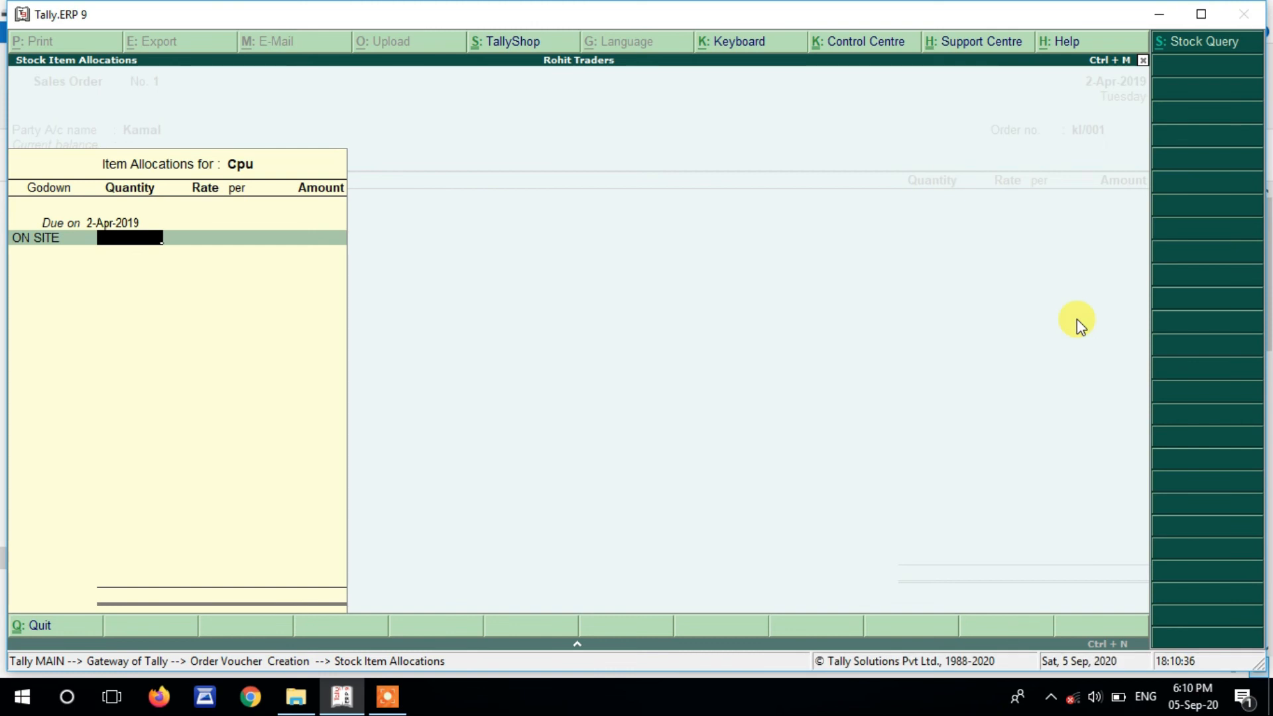
# - Set the Cpu quantity to 5 pcs at a rate of 10,000 and complete the item line
pyautogui.write('5')
pyautogui.press('Return')
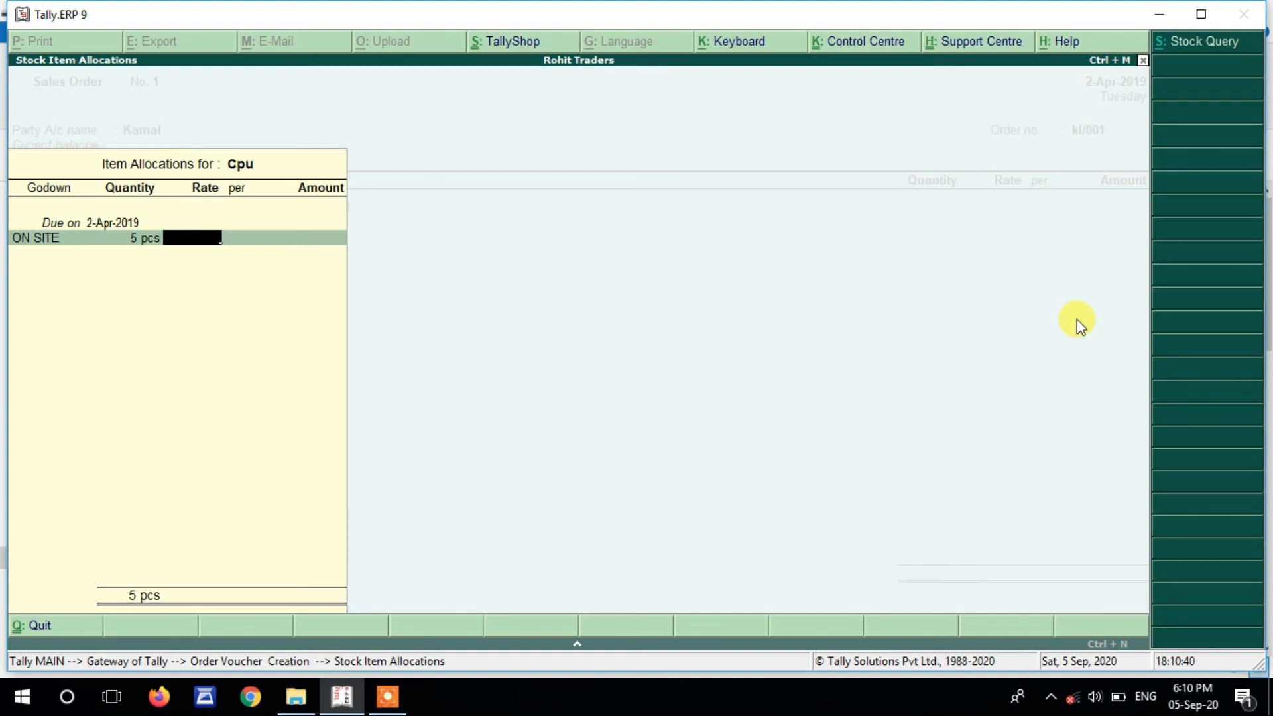
pyautogui.press('BackSpace')
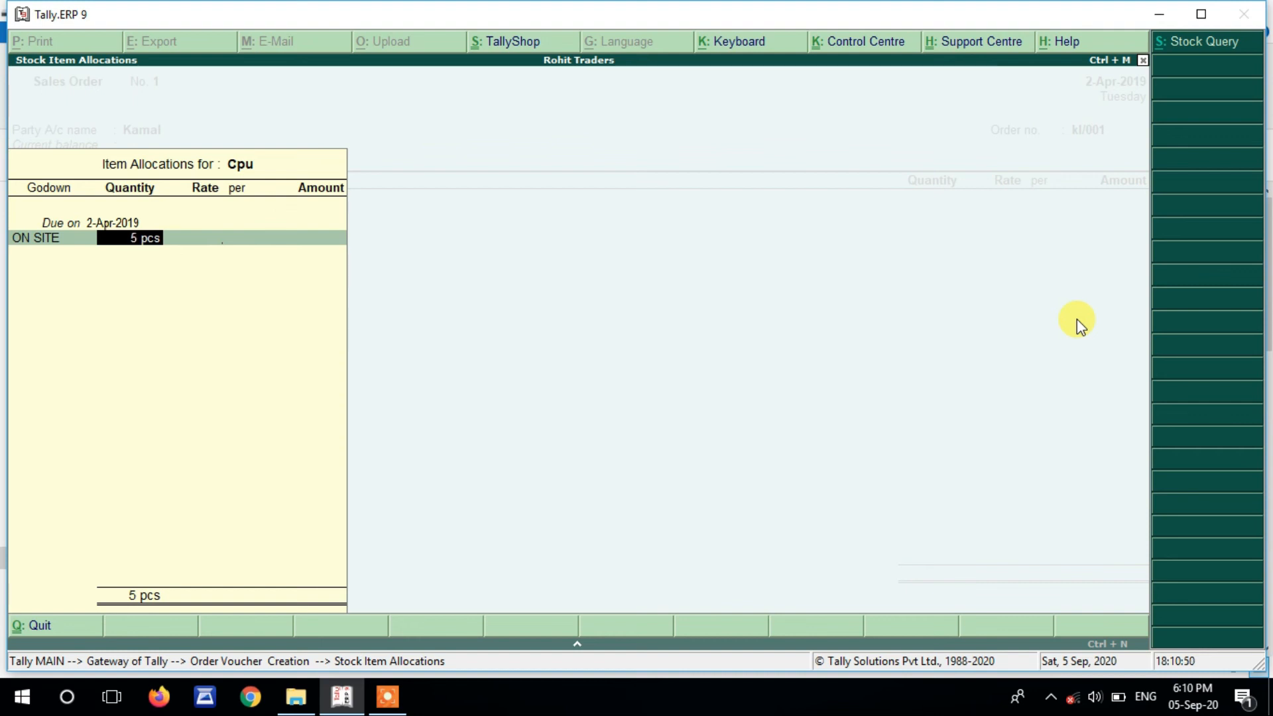
pyautogui.press('Return')
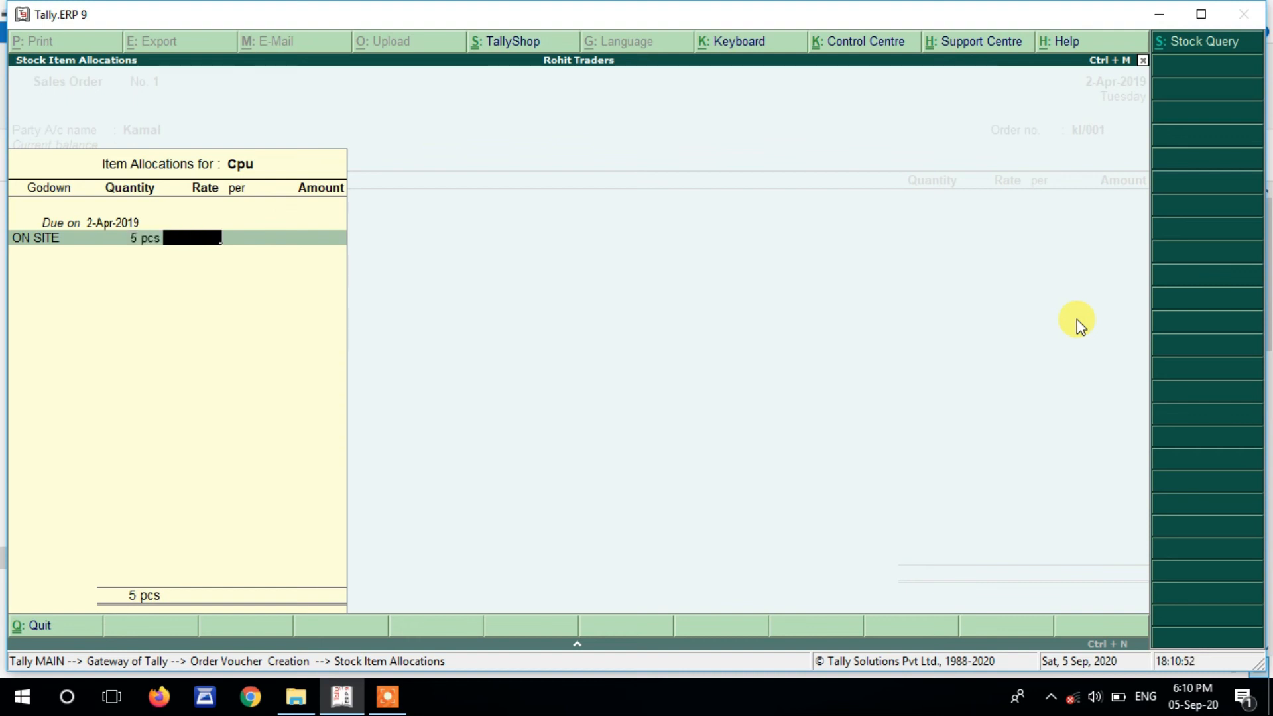
pyautogui.write('10000')
pyautogui.press('Return')
pyautogui.press('Return')
pyautogui.press('Return')
pyautogui.press('Return')
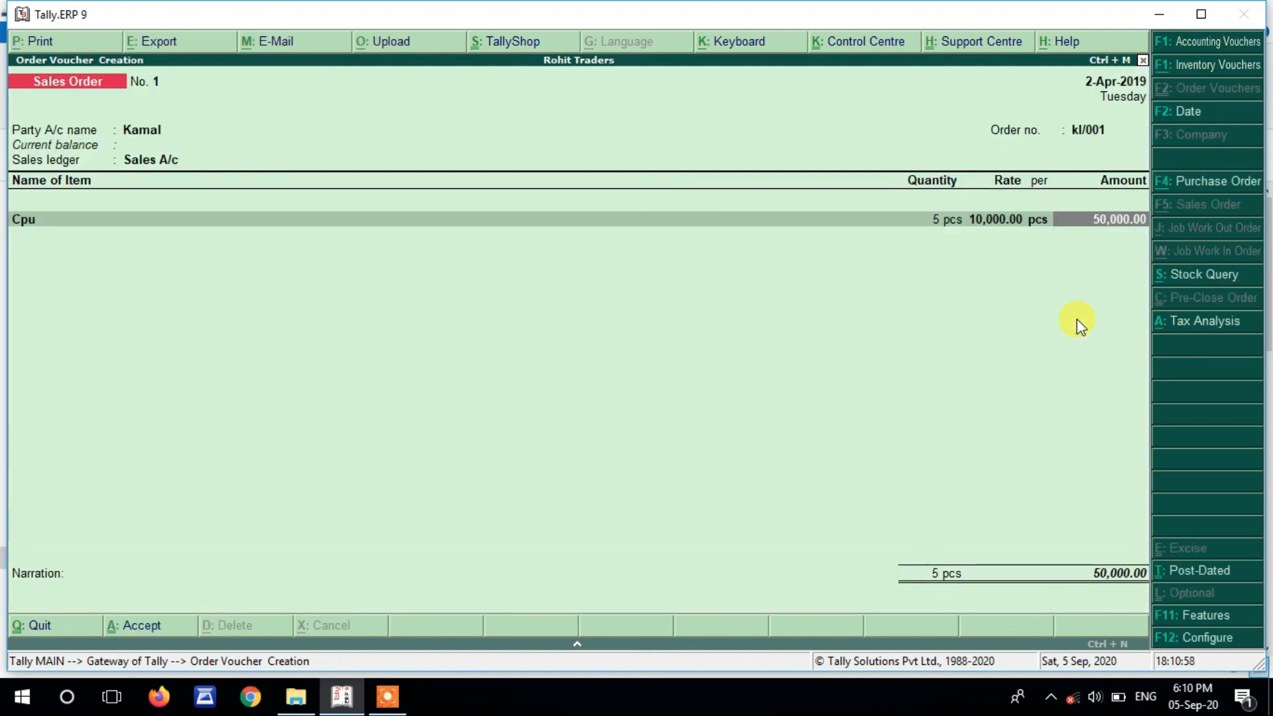
pyautogui.press('Return')
pyautogui.press('Return')
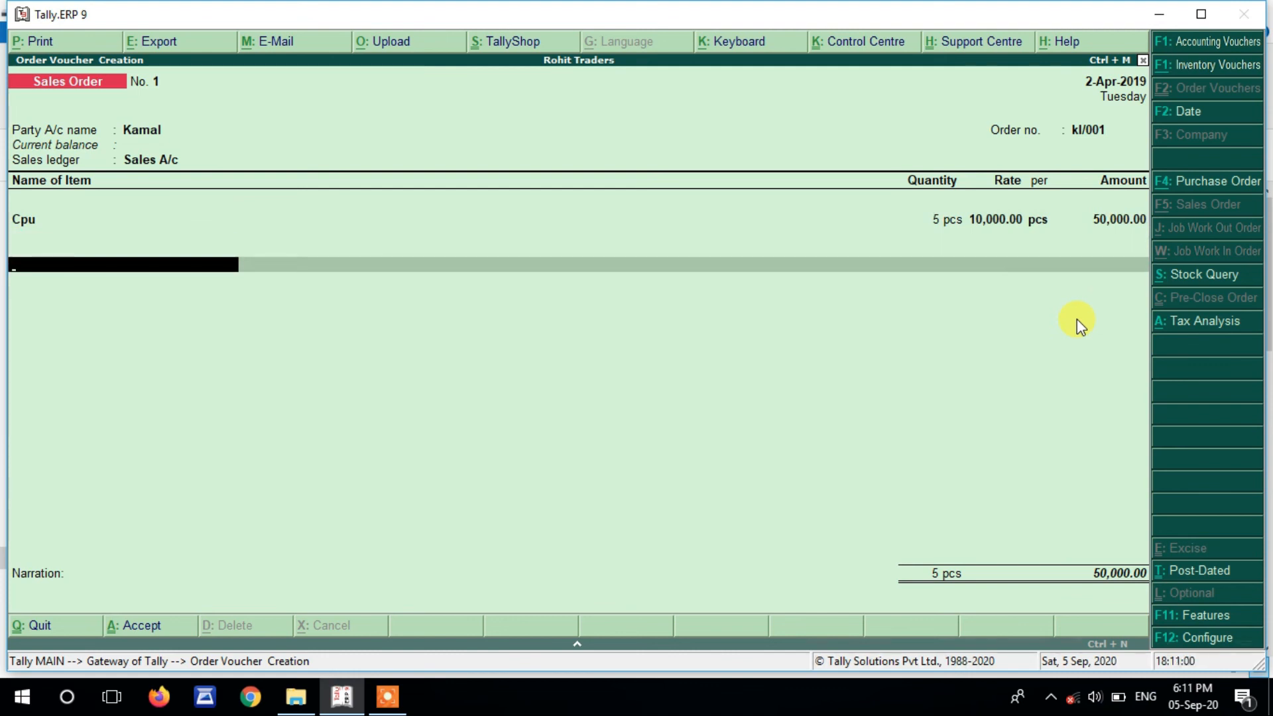
# - Add the Cgst and Sgst tax ledgers to the sales order, accepting their calculated amounts
pyautogui.write('C')
pyautogui.press('Return')
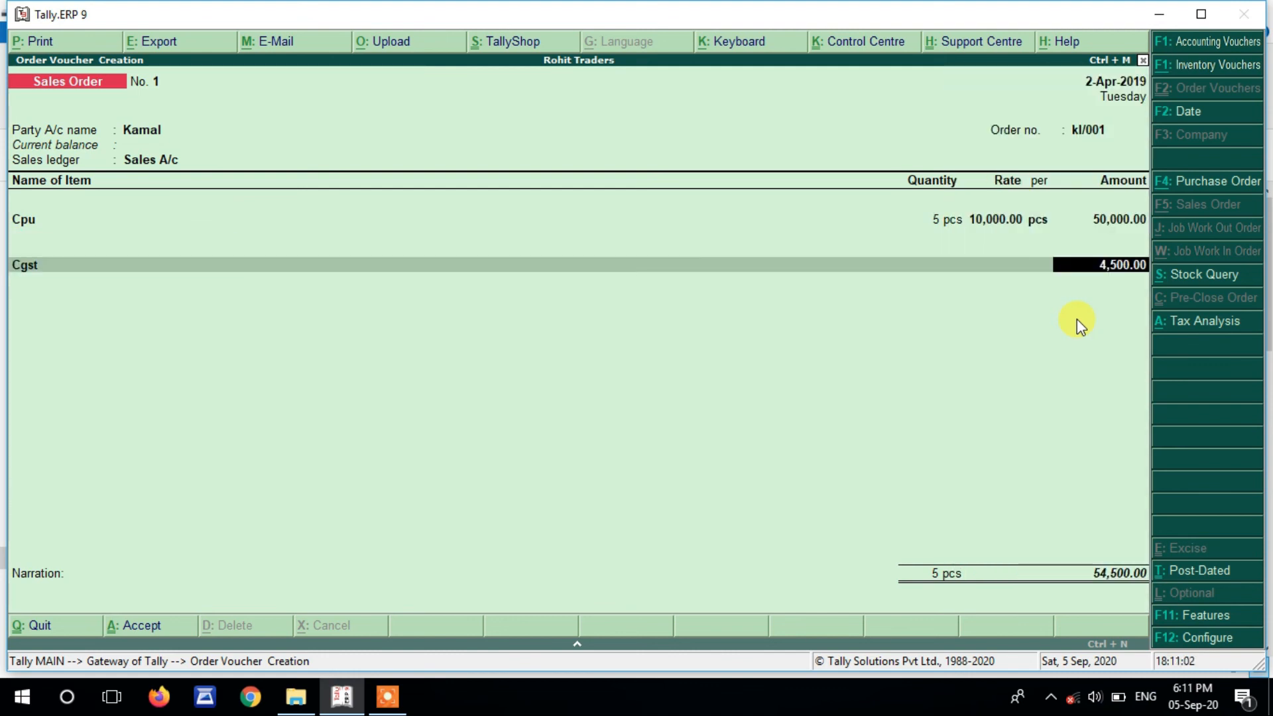
pyautogui.press('Return')
pyautogui.write('Sg')
pyautogui.press('Return')
pyautogui.press('Return')
pyautogui.press('Return')
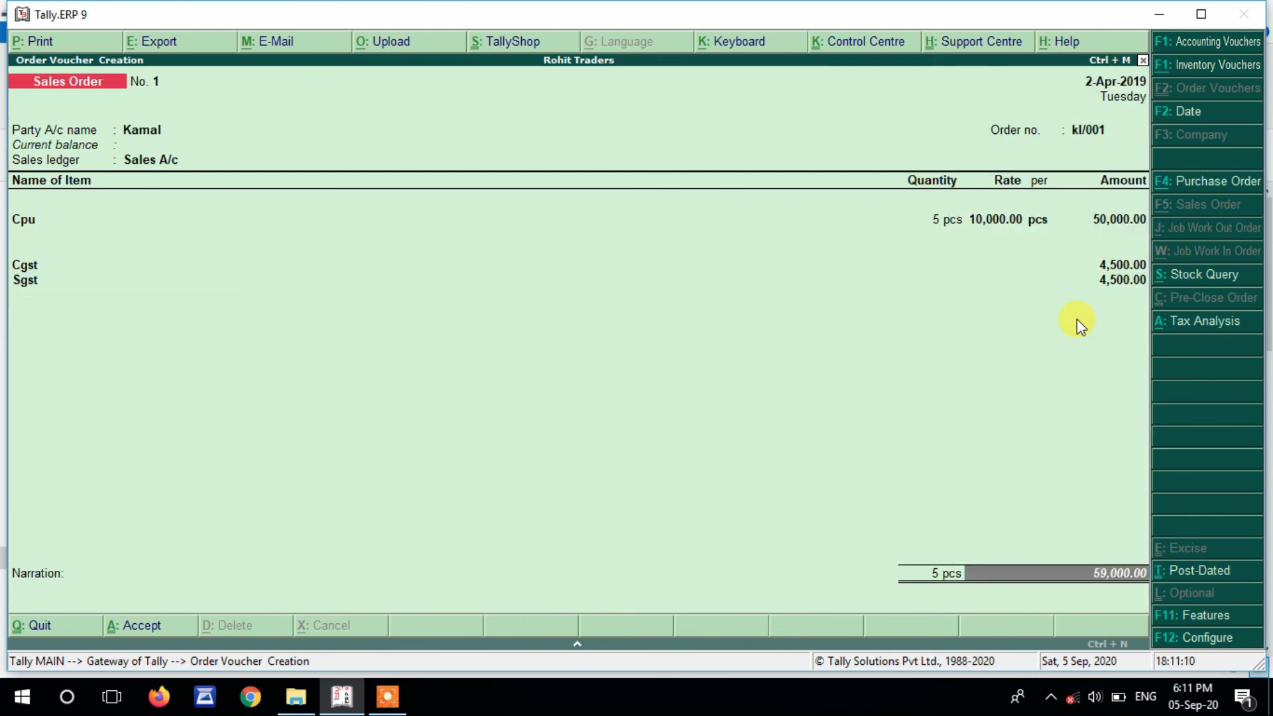
# - Save the sales order without a narration and return to the Gateway of Tally
pyautogui.press('Return')
pyautogui.press('Return')
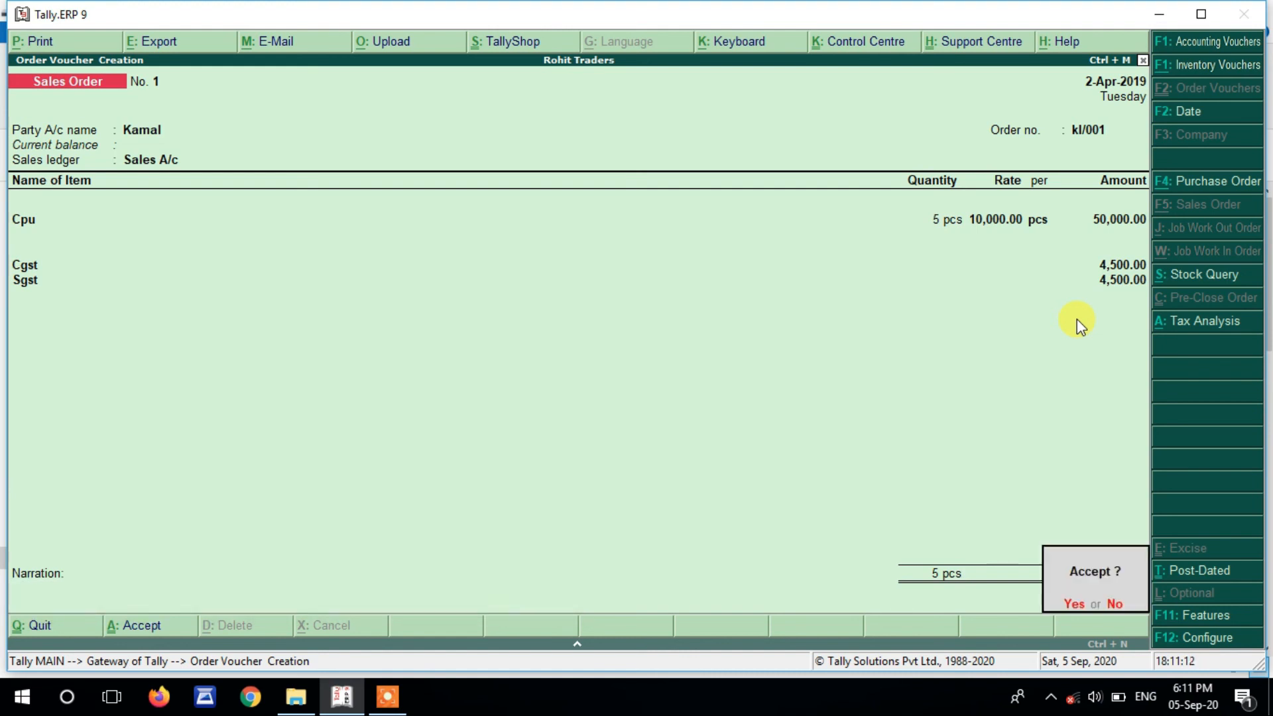
pyautogui.press('Return')
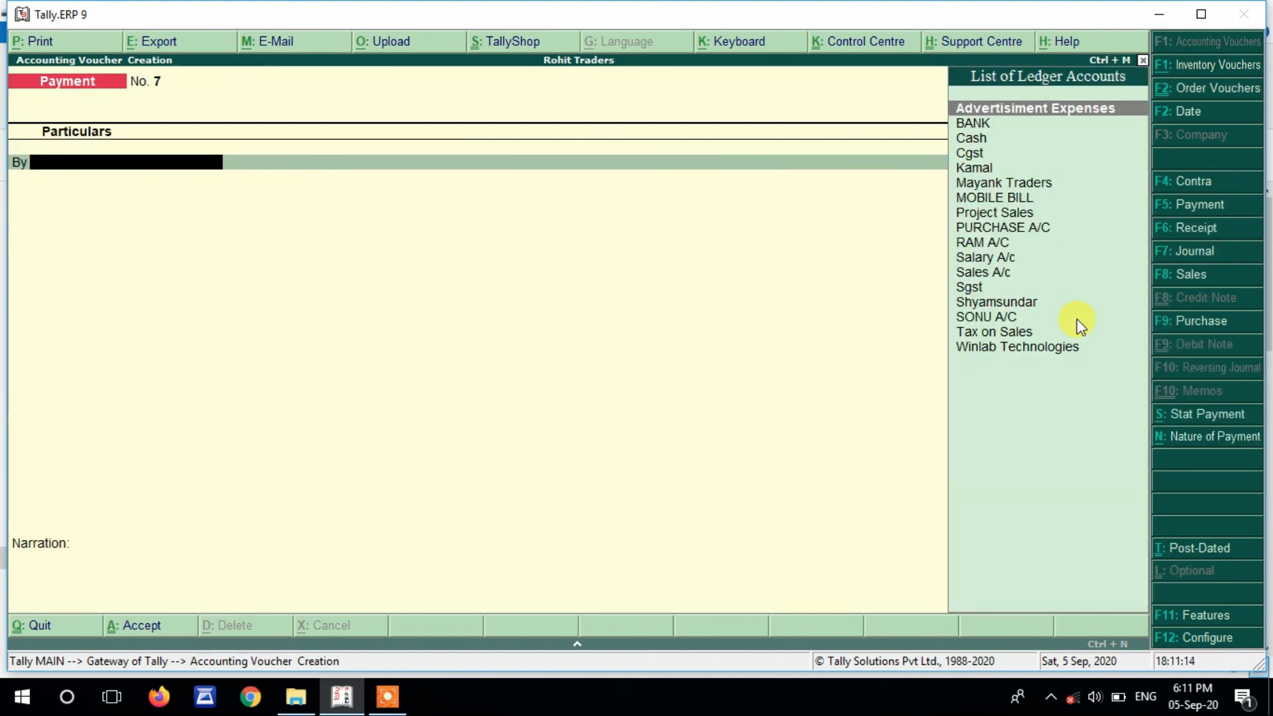
pyautogui.press('Escape')
pyautogui.press('Return')
pyautogui.press('Escape')
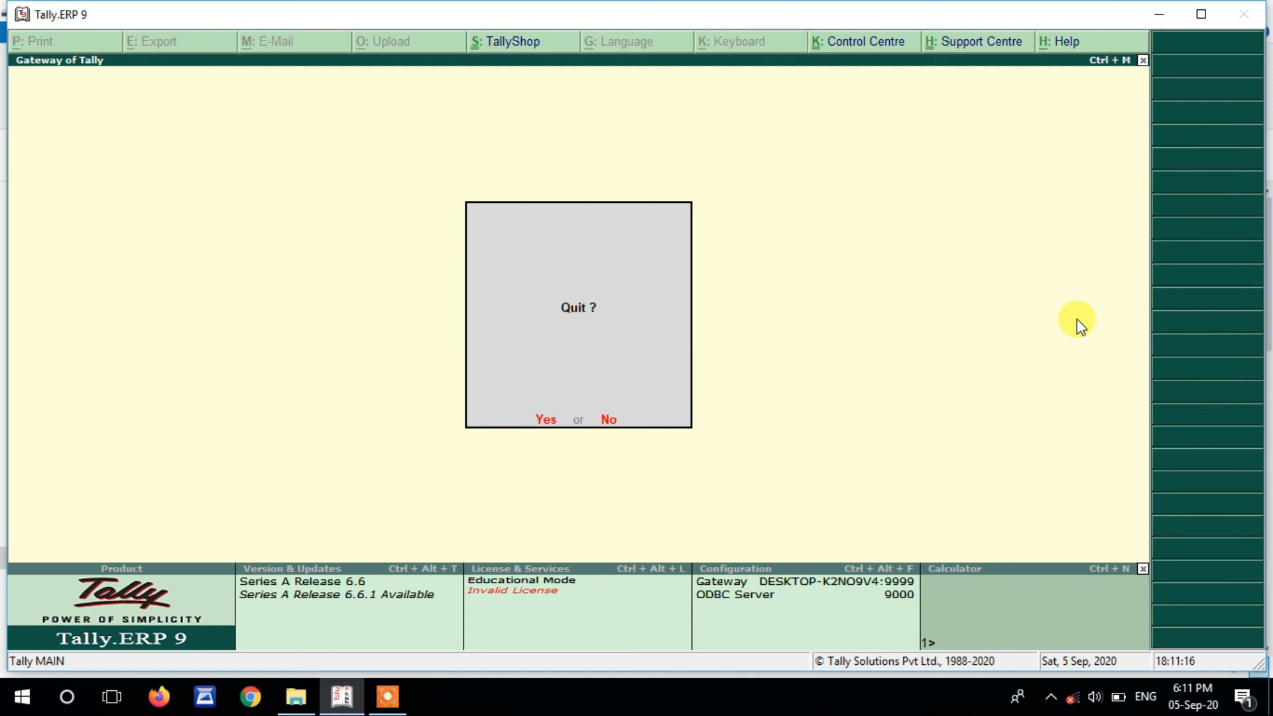
pyautogui.press('Escape')
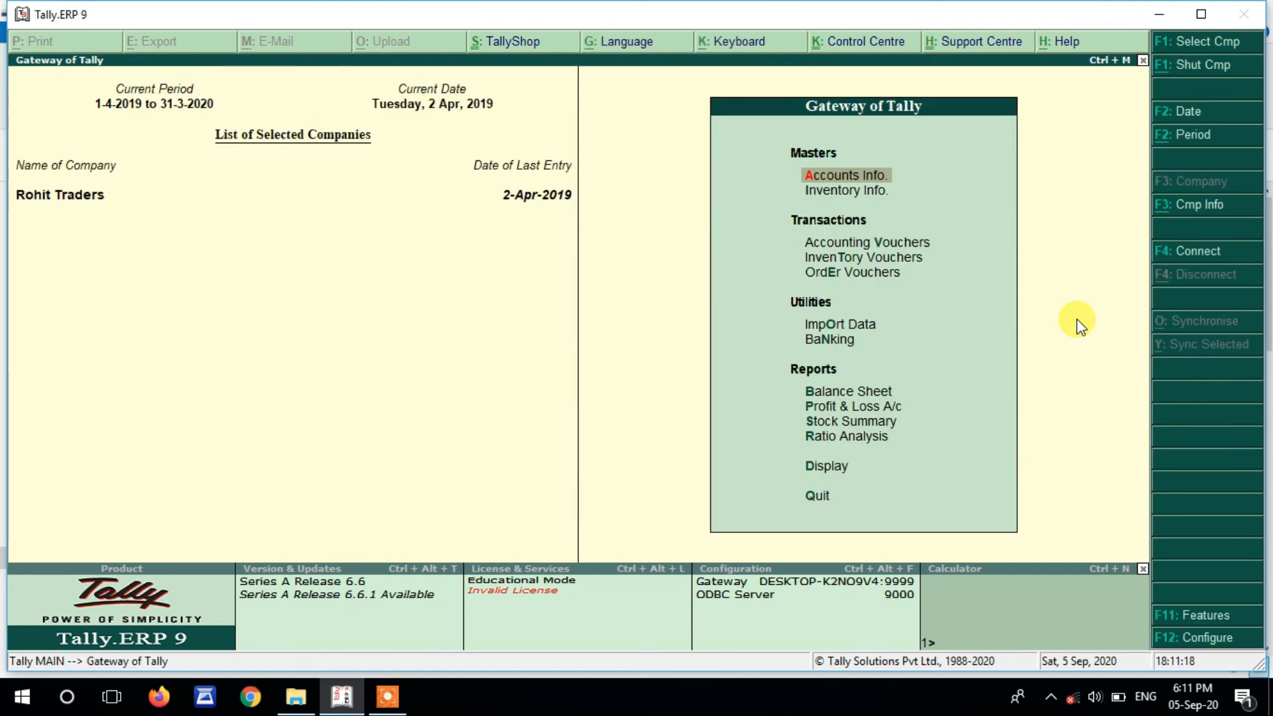
# - Open the Statements of Inventory from the display reports
pyautogui.press('d')
pyautogui.press('Down')
pyautogui.press('Down')
pyautogui.press('Down')
pyautogui.press('Down')
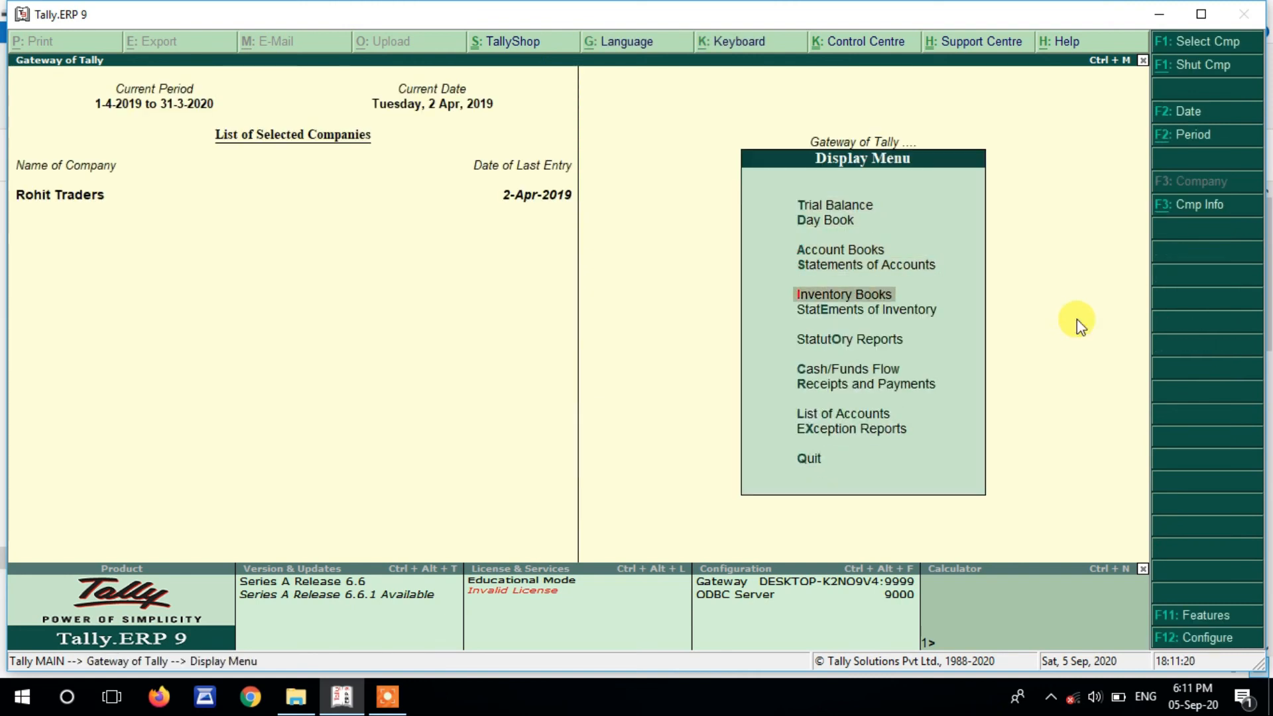
pyautogui.press('Return')
# - Open the Sales Order Outstandings reports within the Statements of Inventory
pyautogui.press('Down')
pyautogui.press('Down')
pyautogui.press('Down')
pyautogui.press('Down')
pyautogui.press('Down')
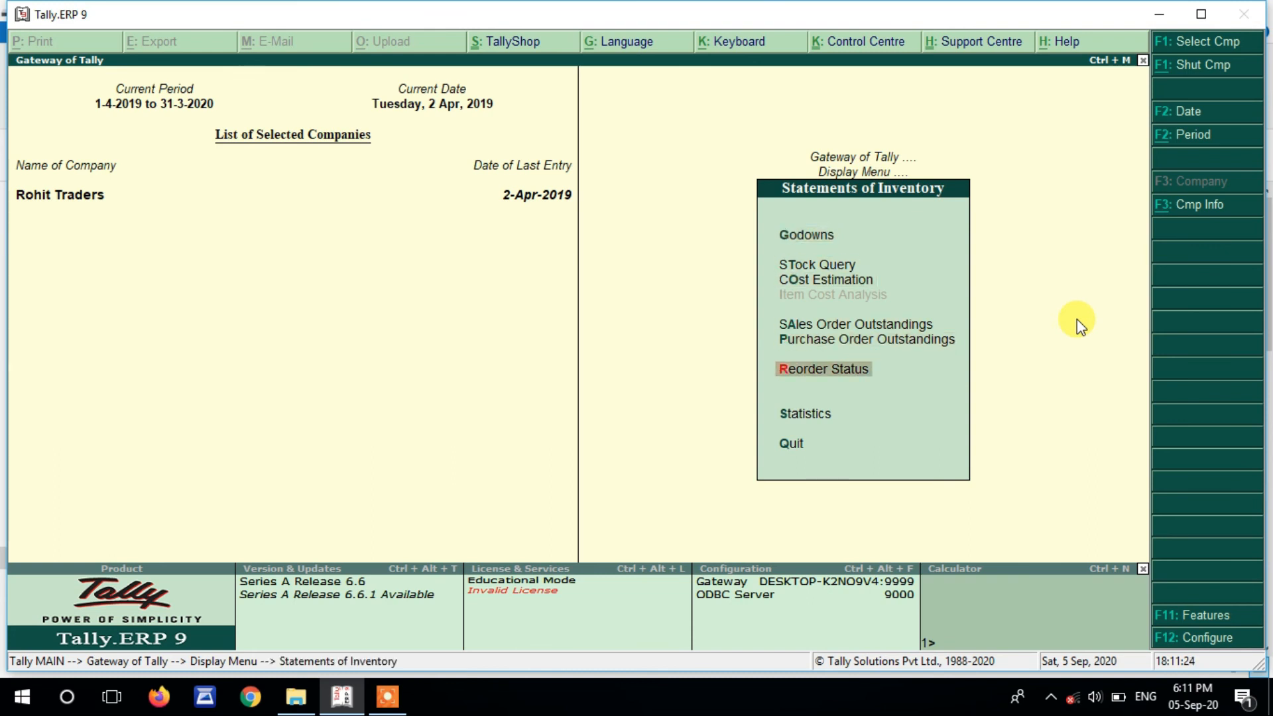
pyautogui.press('Up')
pyautogui.press('Up')
pyautogui.press('Return')
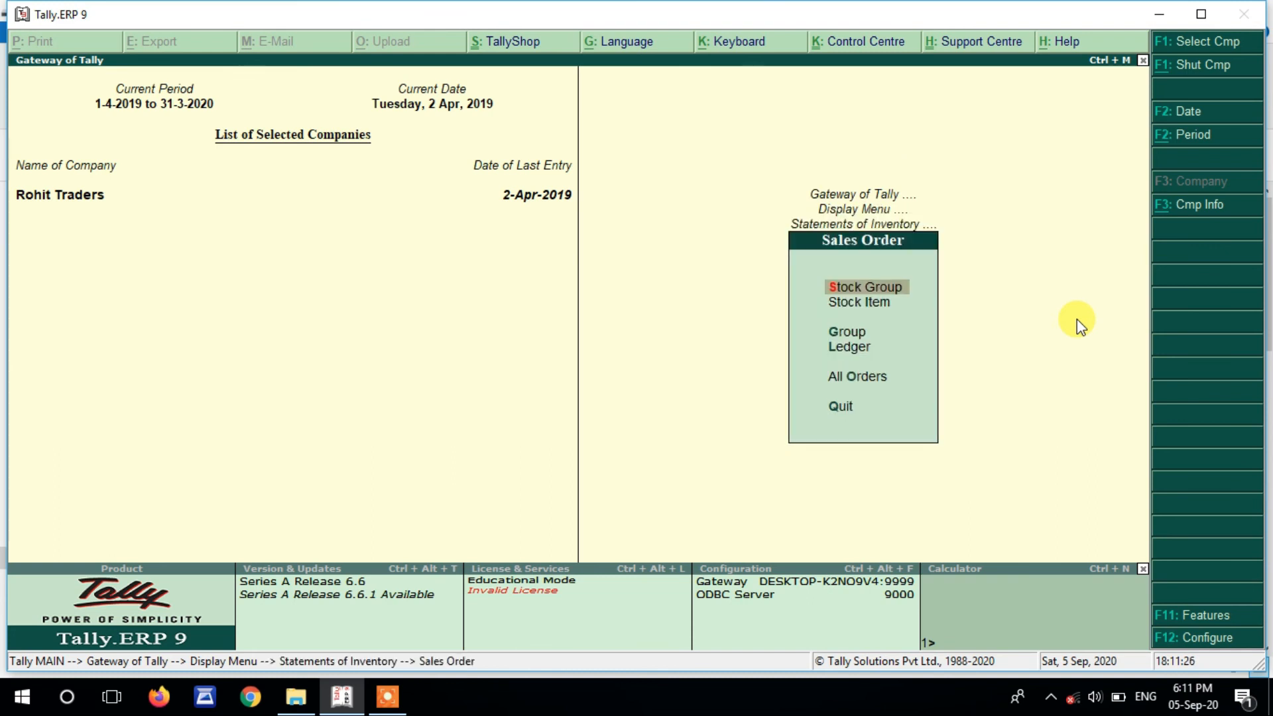
# - Display the outstanding sales orders, switch the report from due only to all orders, and return to the Gateway of Tally
pyautogui.press('Down')
pyautogui.press('Down')
pyautogui.press('Down')
pyautogui.press('Down')
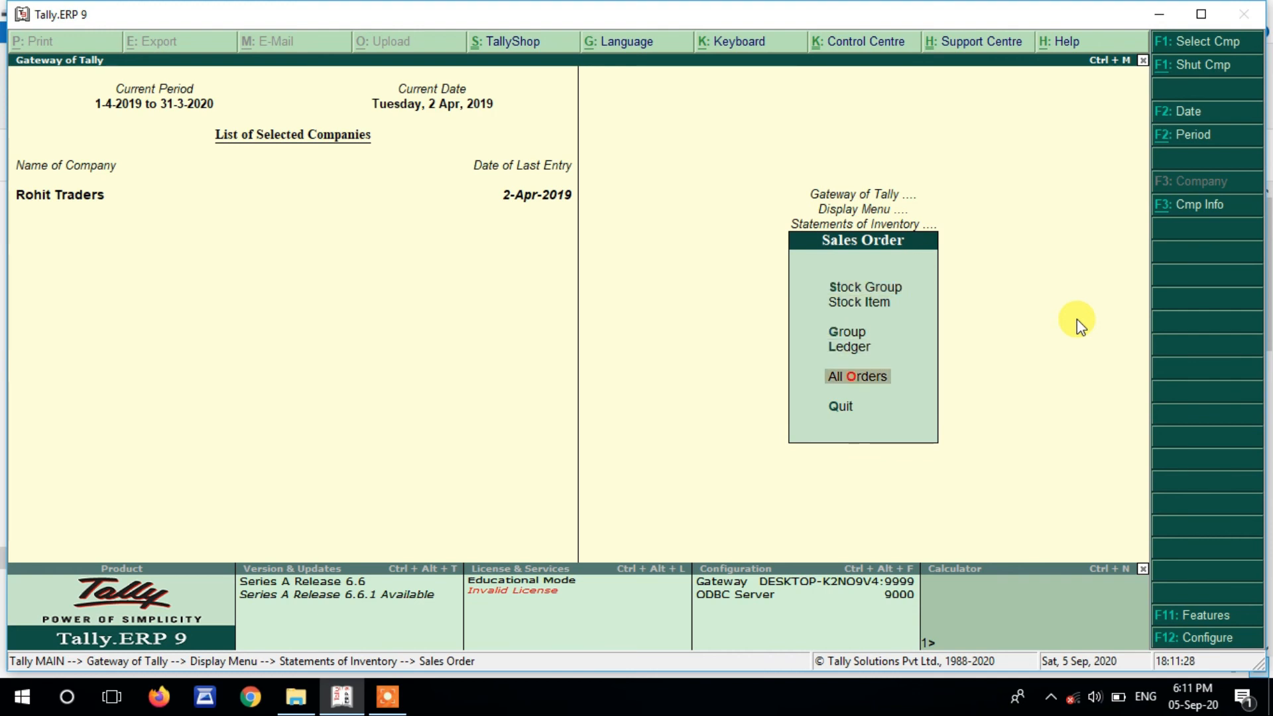
pyautogui.press('Return')
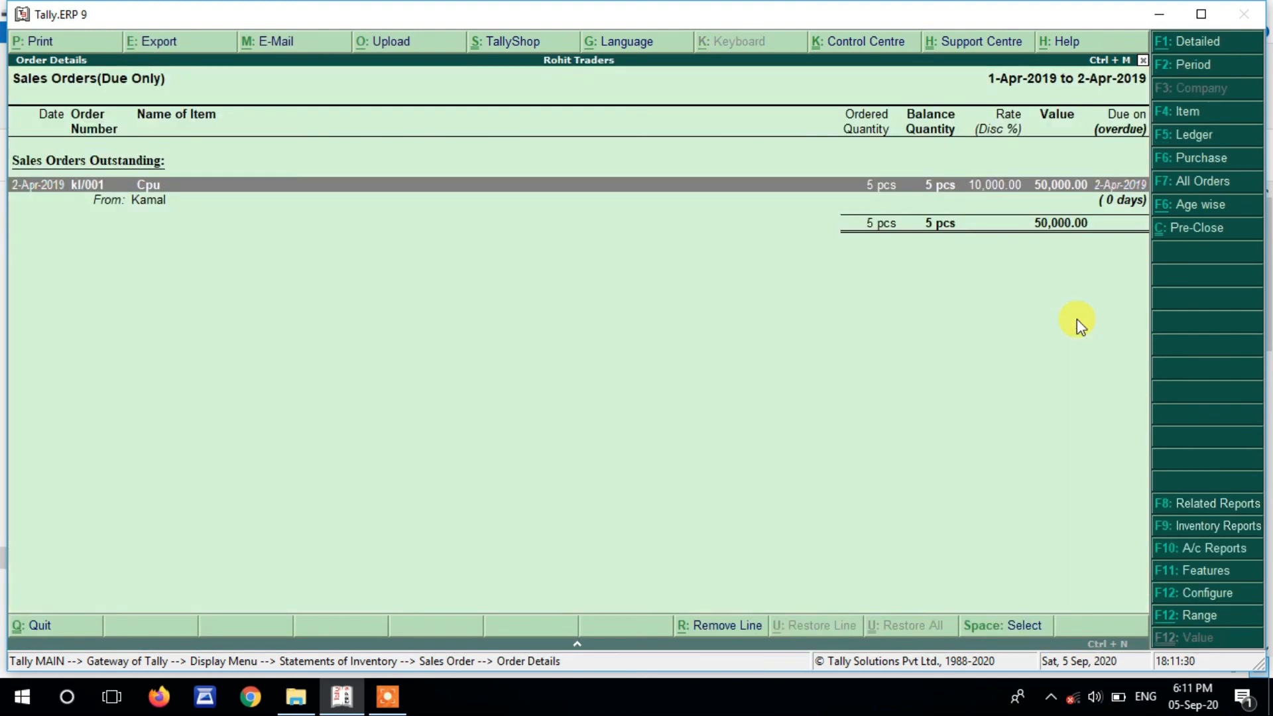
pyautogui.press('F7')
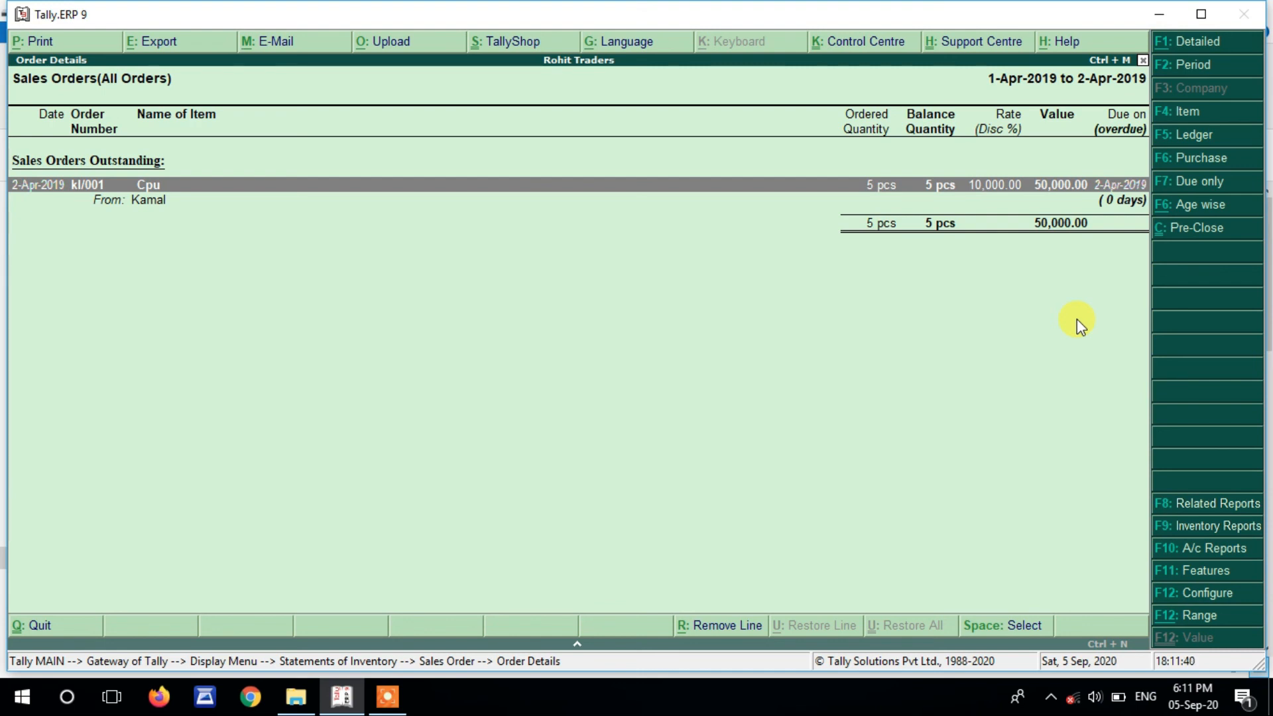
pyautogui.press('Escape')
pyautogui.press('Escape')
pyautogui.press('Escape')
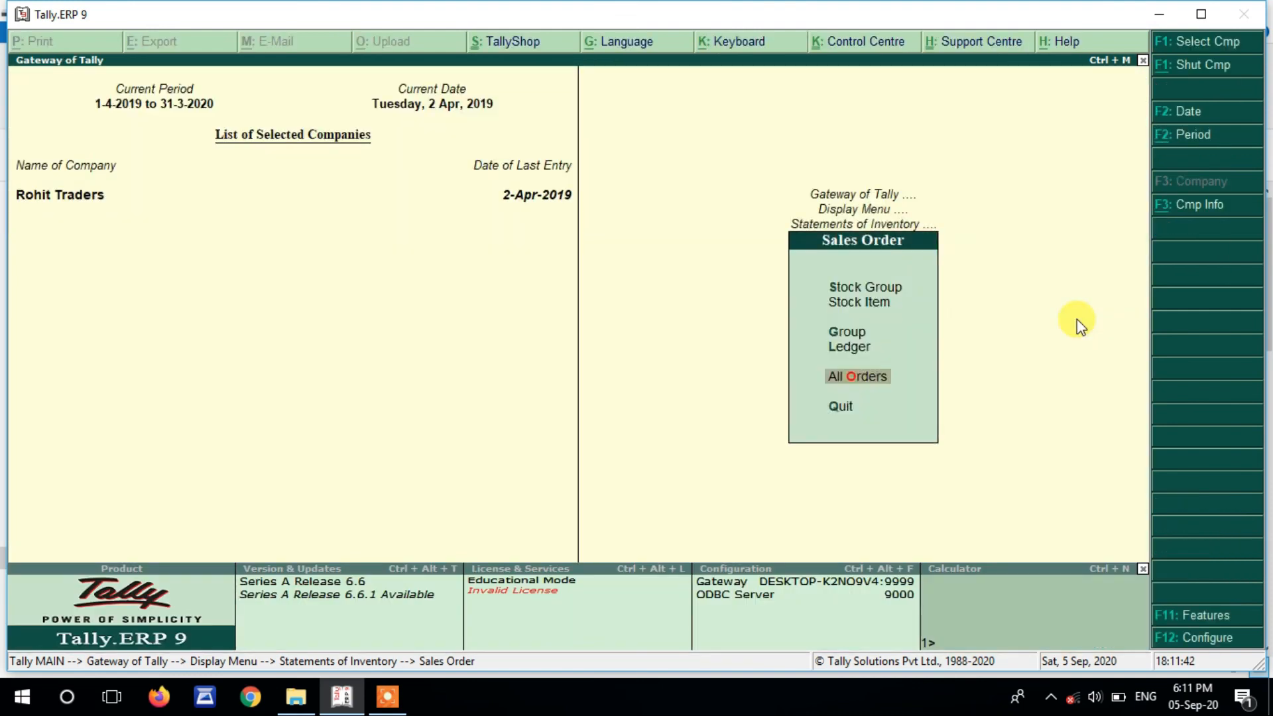
pyautogui.press('Escape')
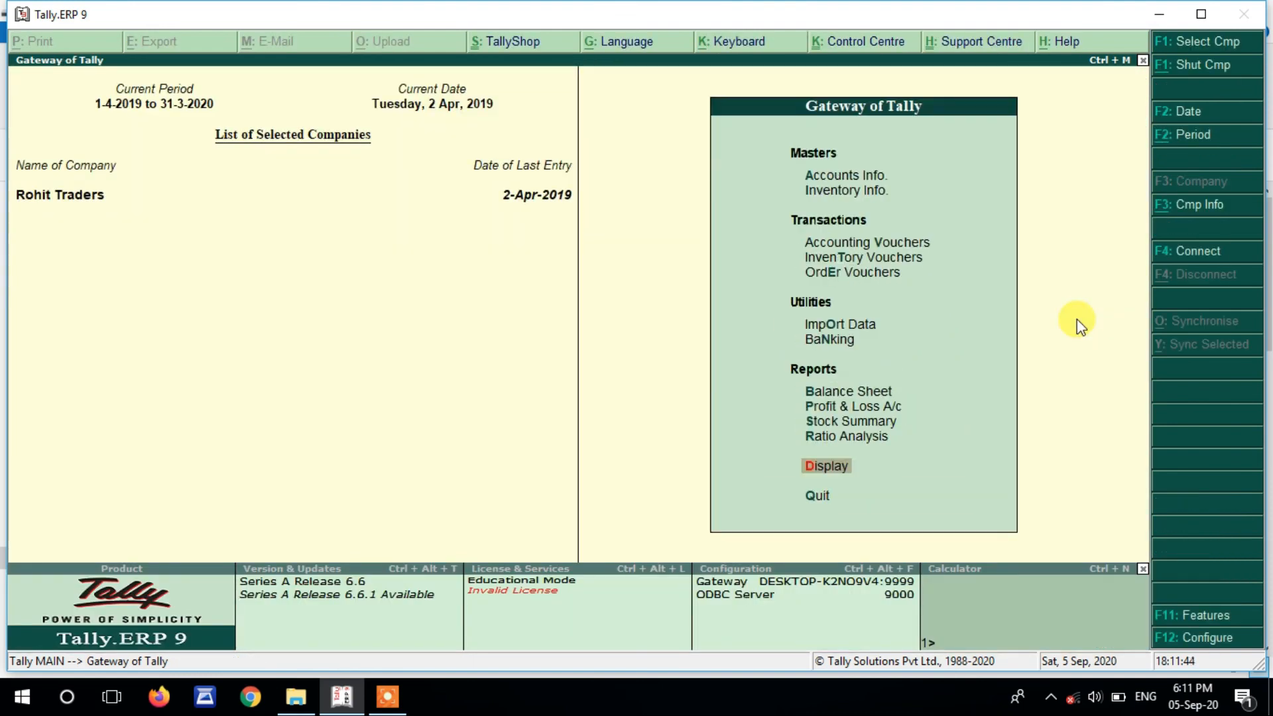
# - Start a sales voucher with the voucher class Not Applicable and choose the customer who placed the sales order as the party account
pyautogui.press('v')
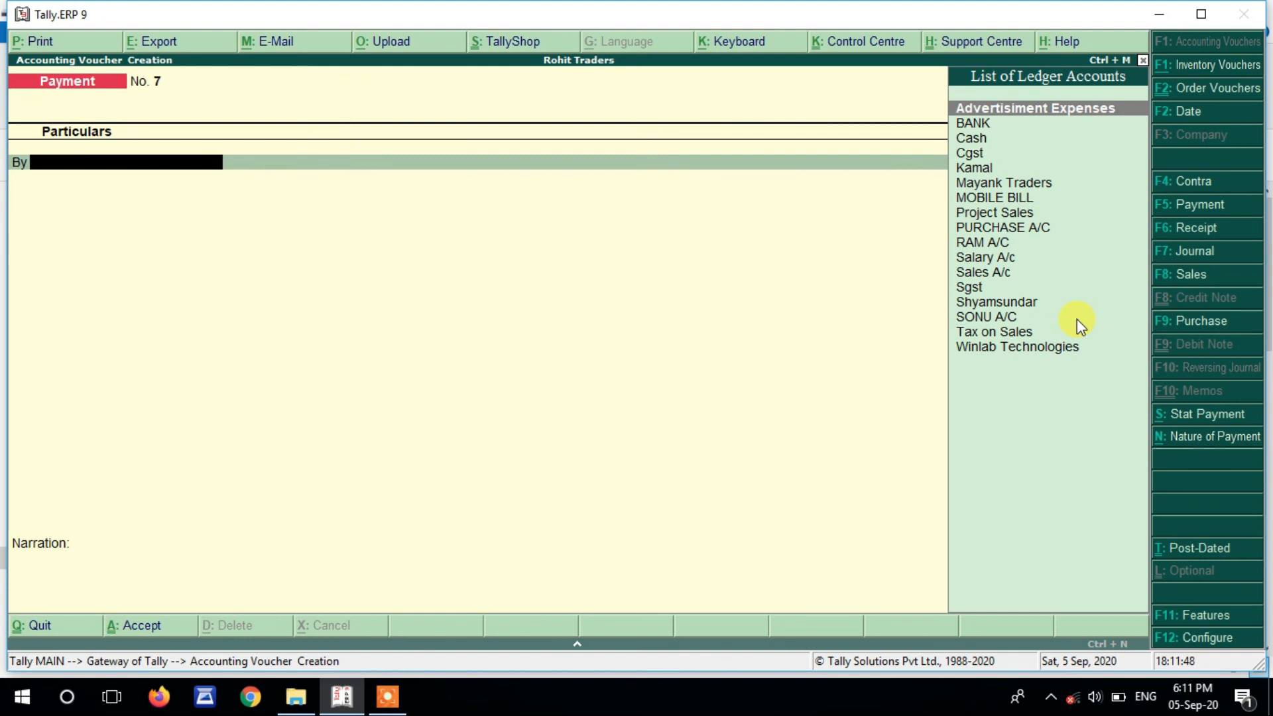
pyautogui.press('F8')
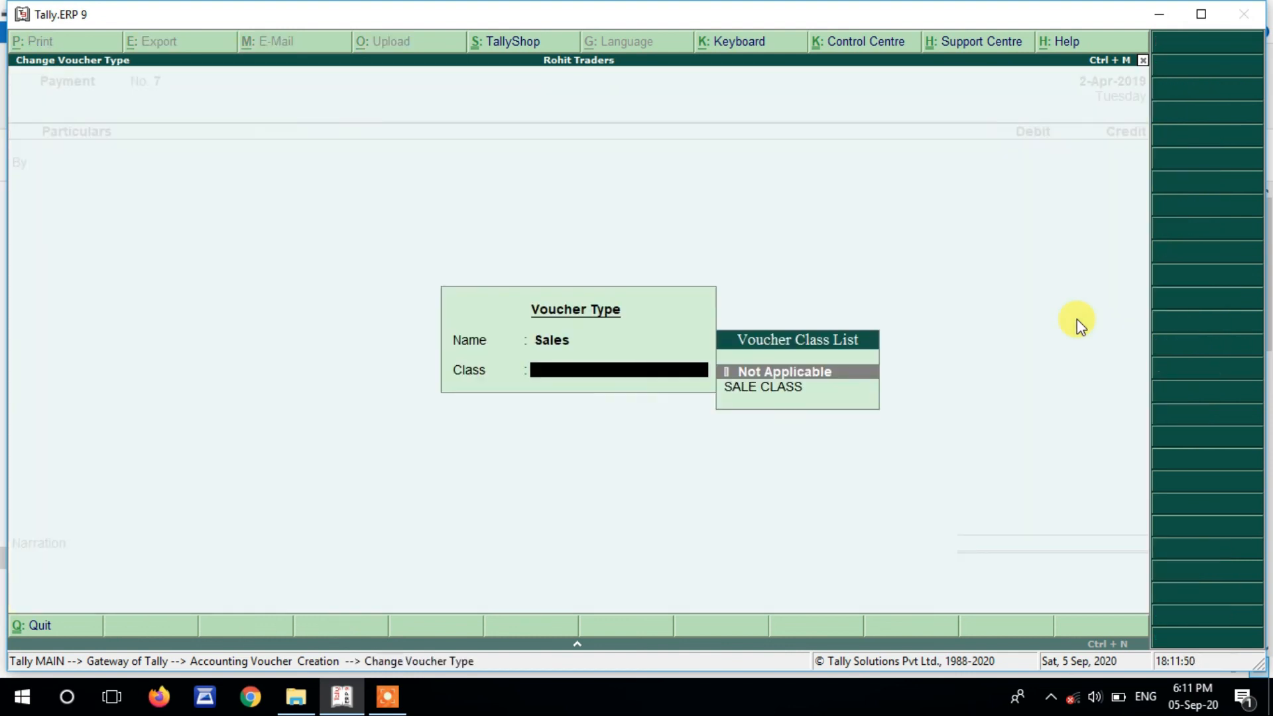
pyautogui.press('Return')
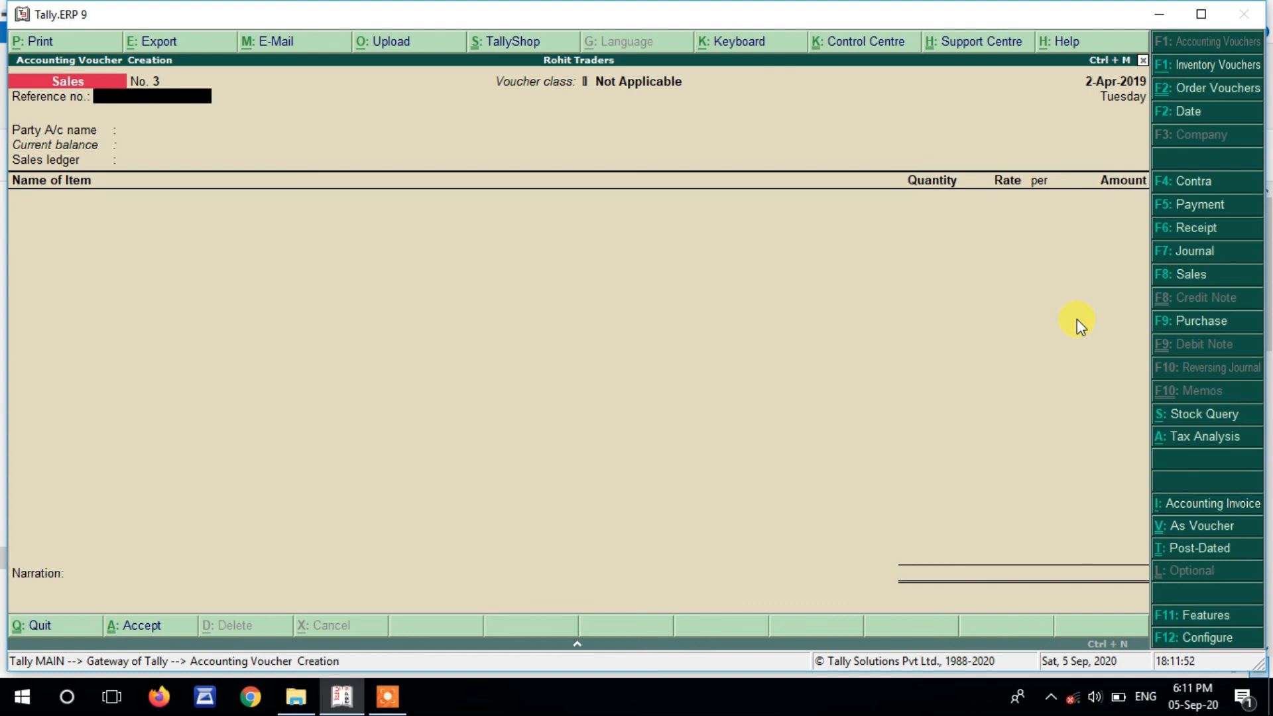
pyautogui.press('Return')
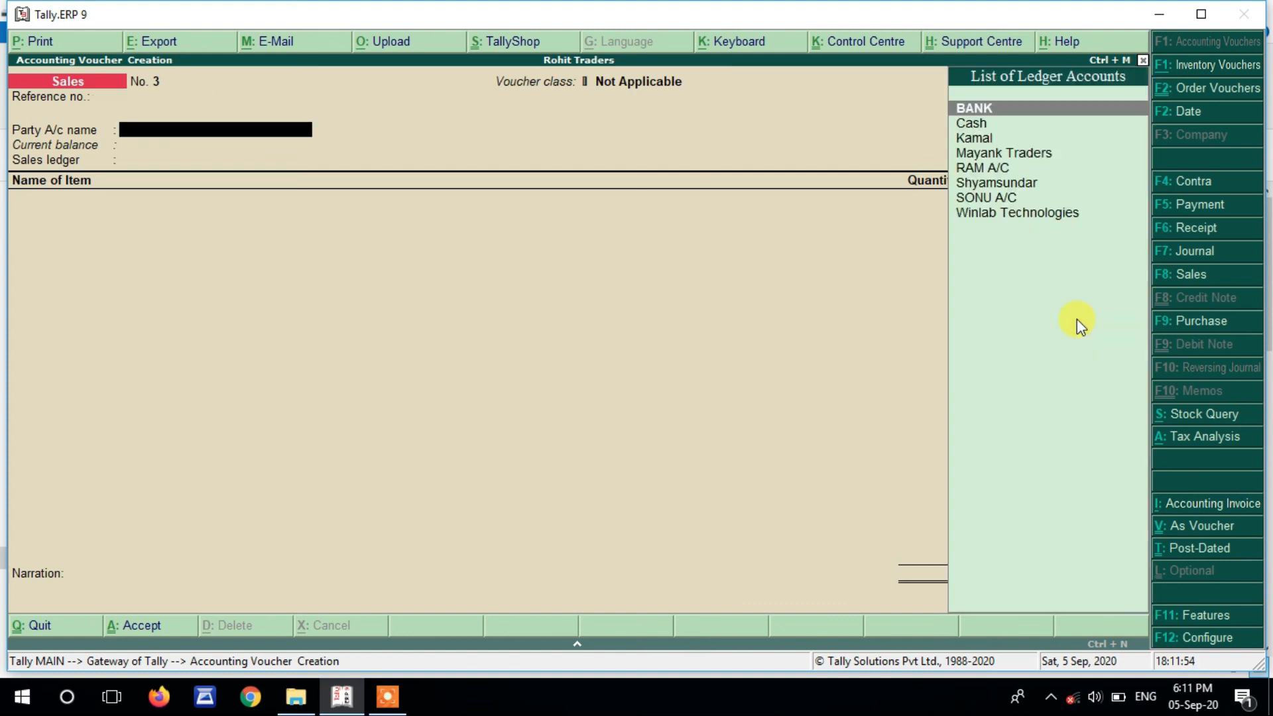
pyautogui.press('Down')
pyautogui.press('Down')
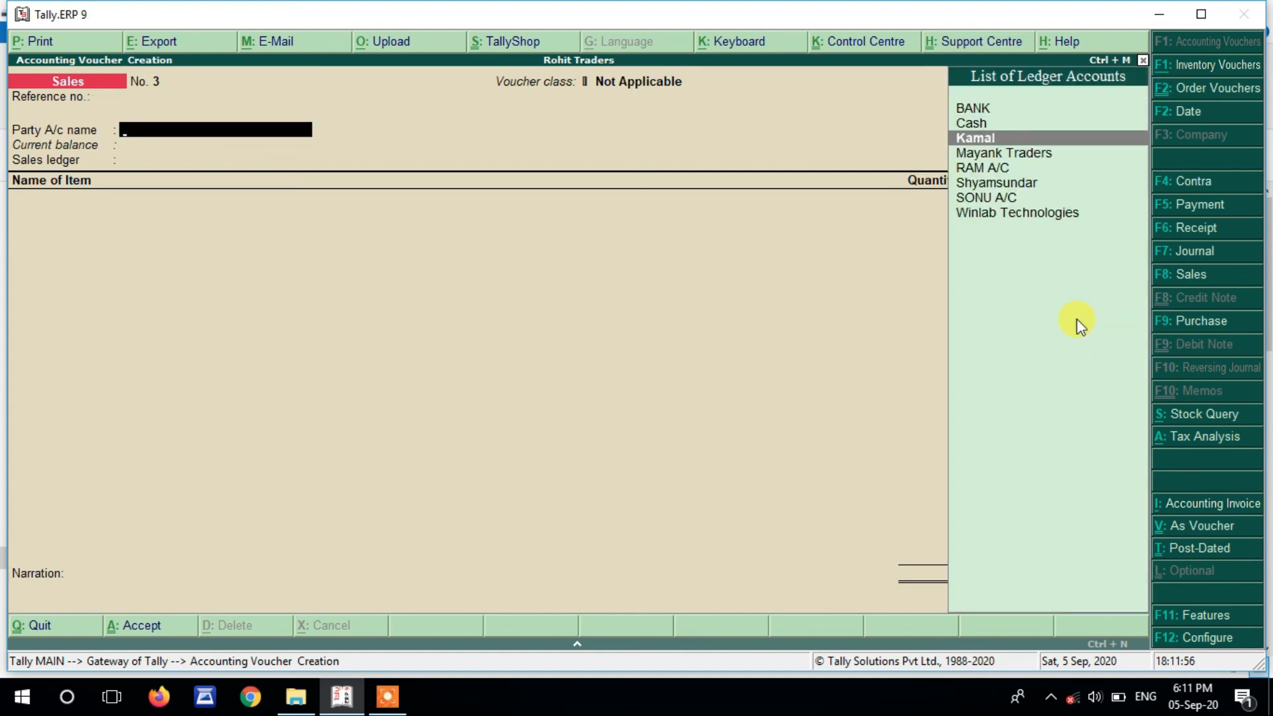
pyautogui.press('Return')
# - Pass through the party details, leaving the despatch details and the mode of payment blank
pyautogui.press('Return')
pyautogui.press('Return')
pyautogui.press('Return')
pyautogui.press('Return')
pyautogui.press('Return')
pyautogui.press('Return')
pyautogui.press('Return')
pyautogui.press('Return')
pyautogui.press('Return')
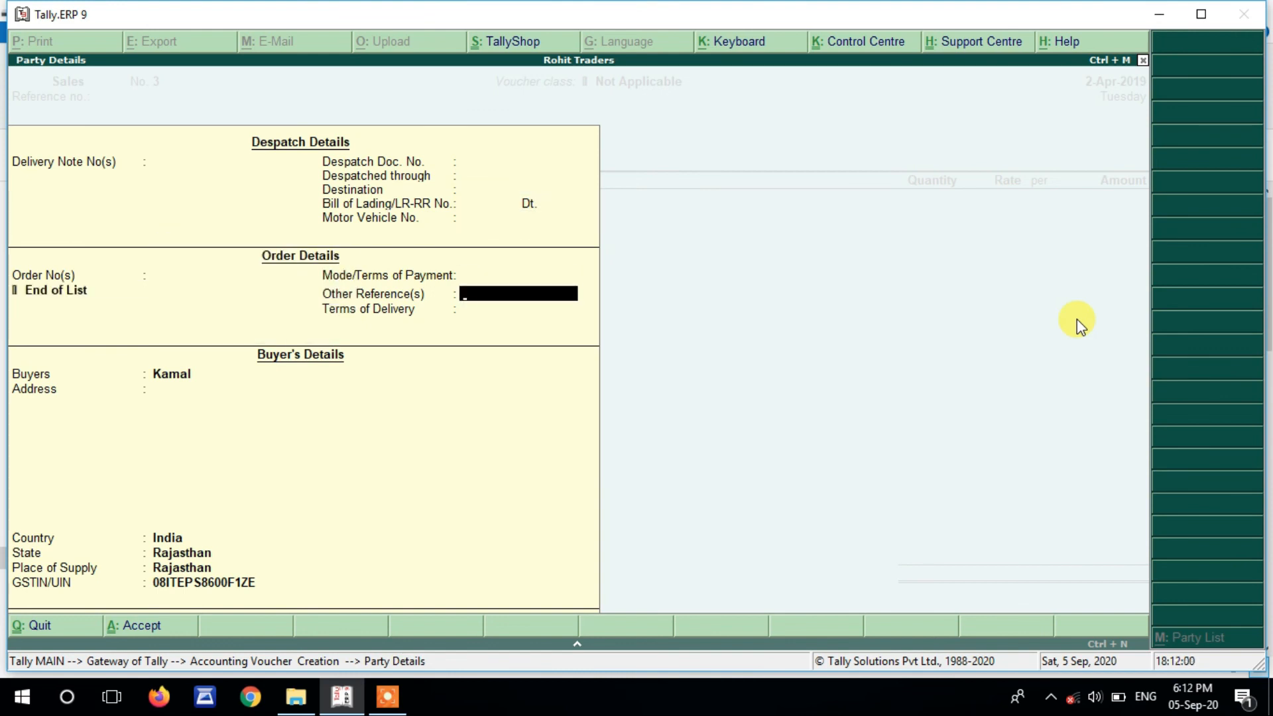
# - Return to the order numbers and link the customer's pending sales order dated 2-Apr-2019 to the voucher
pyautogui.press('Up')
pyautogui.press('Up')
pyautogui.press('Down')
pyautogui.press('Down')
pyautogui.press('Down')
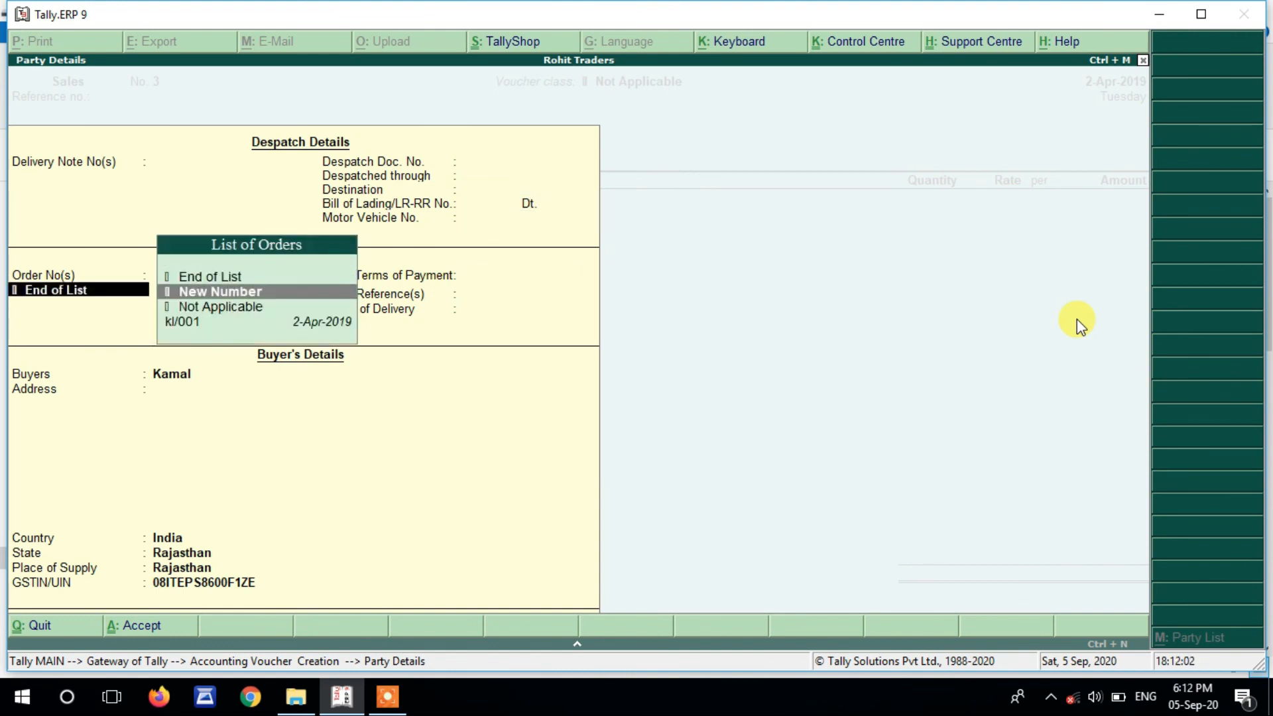
pyautogui.press('Return')
pyautogui.press('Return')
pyautogui.press('Return')
pyautogui.press('Return')
pyautogui.press('Return')
pyautogui.press('Return')
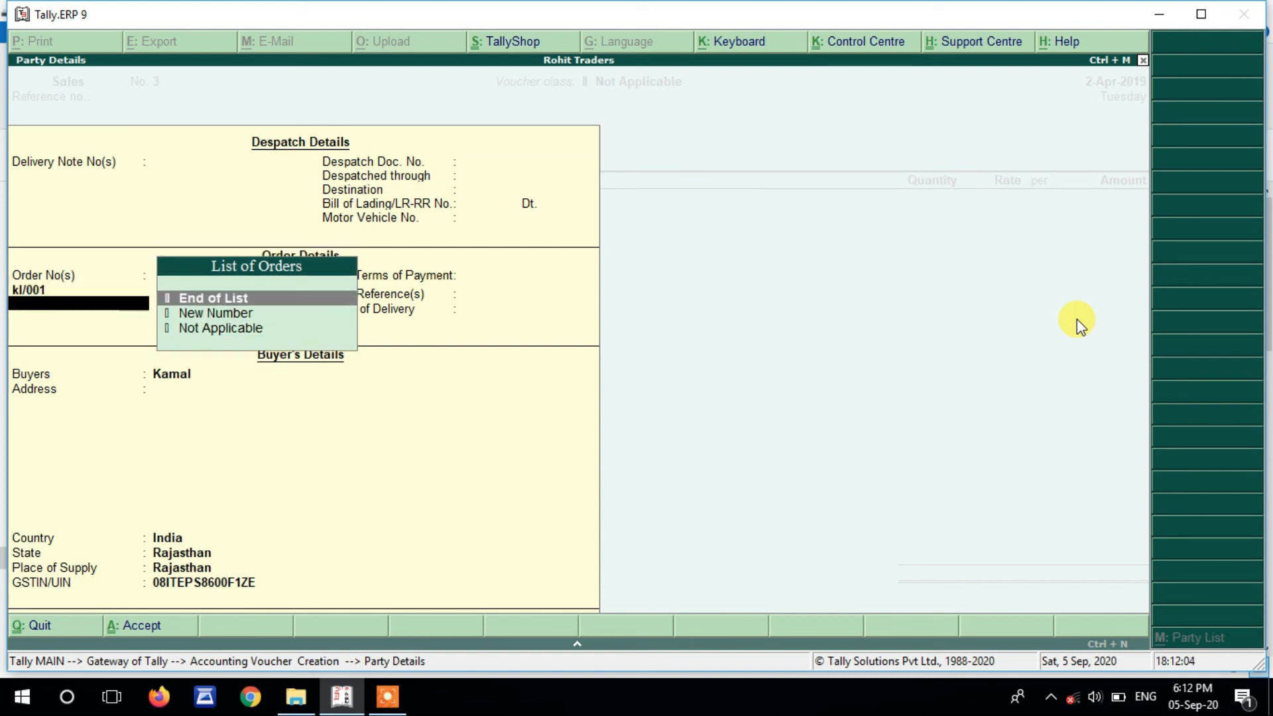
# - End the order list and accept the buyer's details with India as country and Rajasthan as state and place of supply
pyautogui.press('Return')
pyautogui.press('Return')
pyautogui.press('Return')
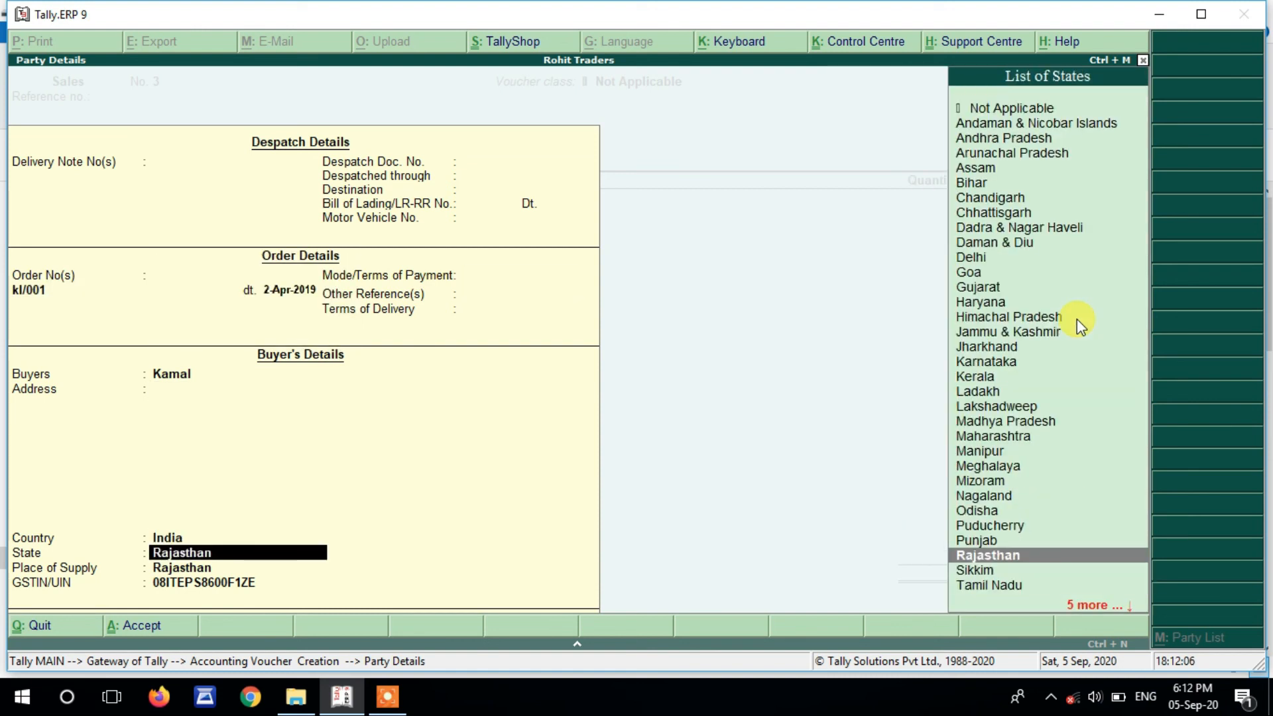
pyautogui.press('Return')
pyautogui.press('Return')
pyautogui.press('Return')
pyautogui.press('Return')
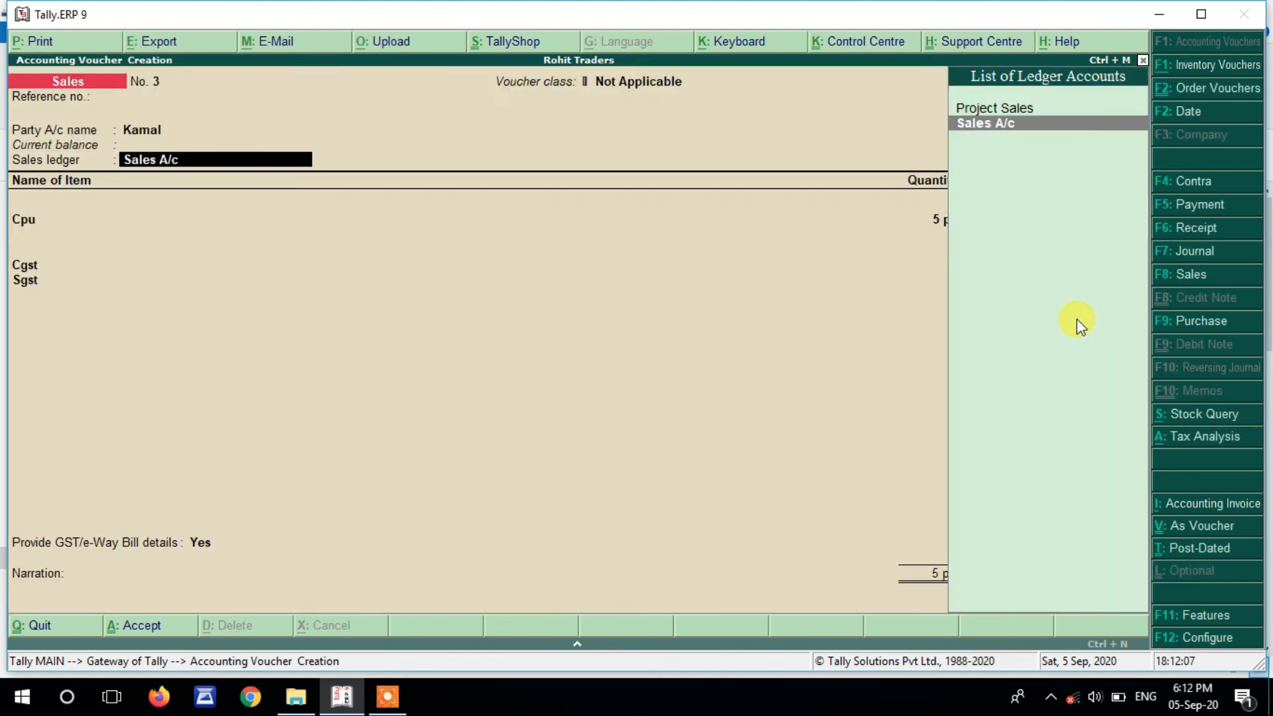
# - Keep Sales A/c as the sales ledger and accept the Cpu item without a description
pyautogui.press('Return')
pyautogui.press('Return')
pyautogui.press('Return')
pyautogui.press('Return')
pyautogui.press('Return')
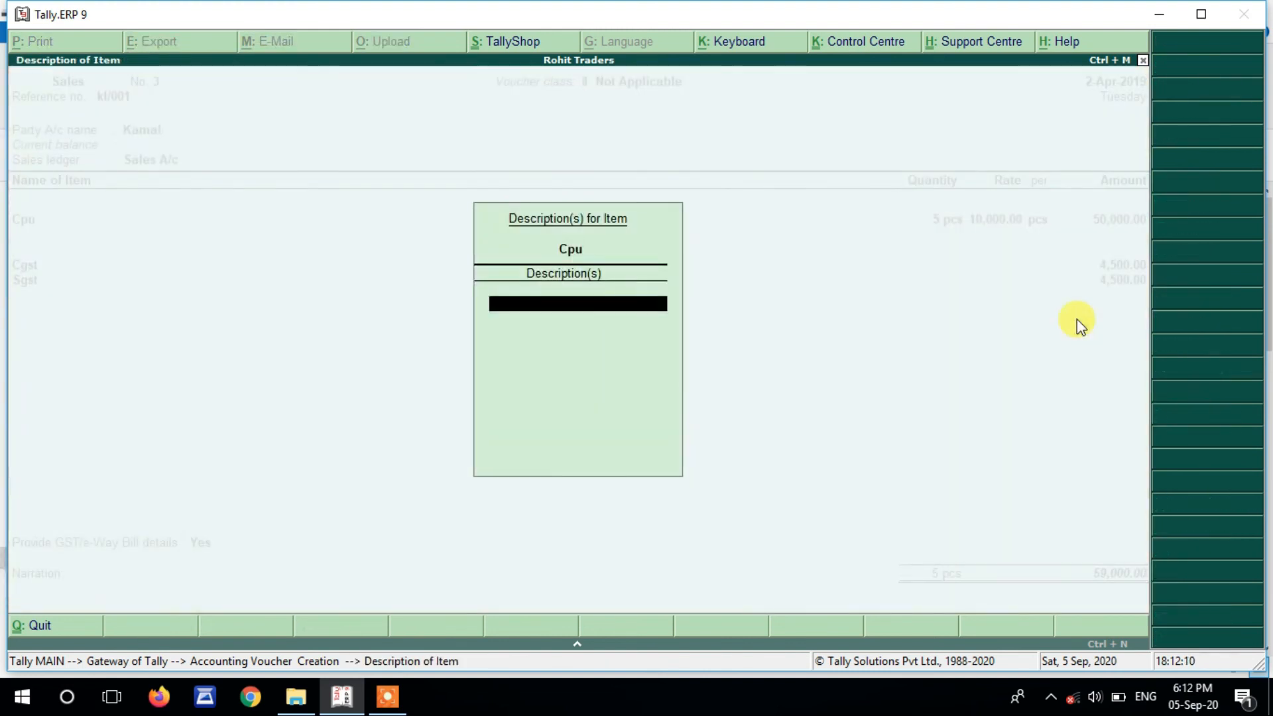
pyautogui.press('Return')
# - Accept the Cpu allocation of 5 pcs at 10,000.00 from the ON SITE godown against the linked order
pyautogui.press('Return')
pyautogui.press('Return')
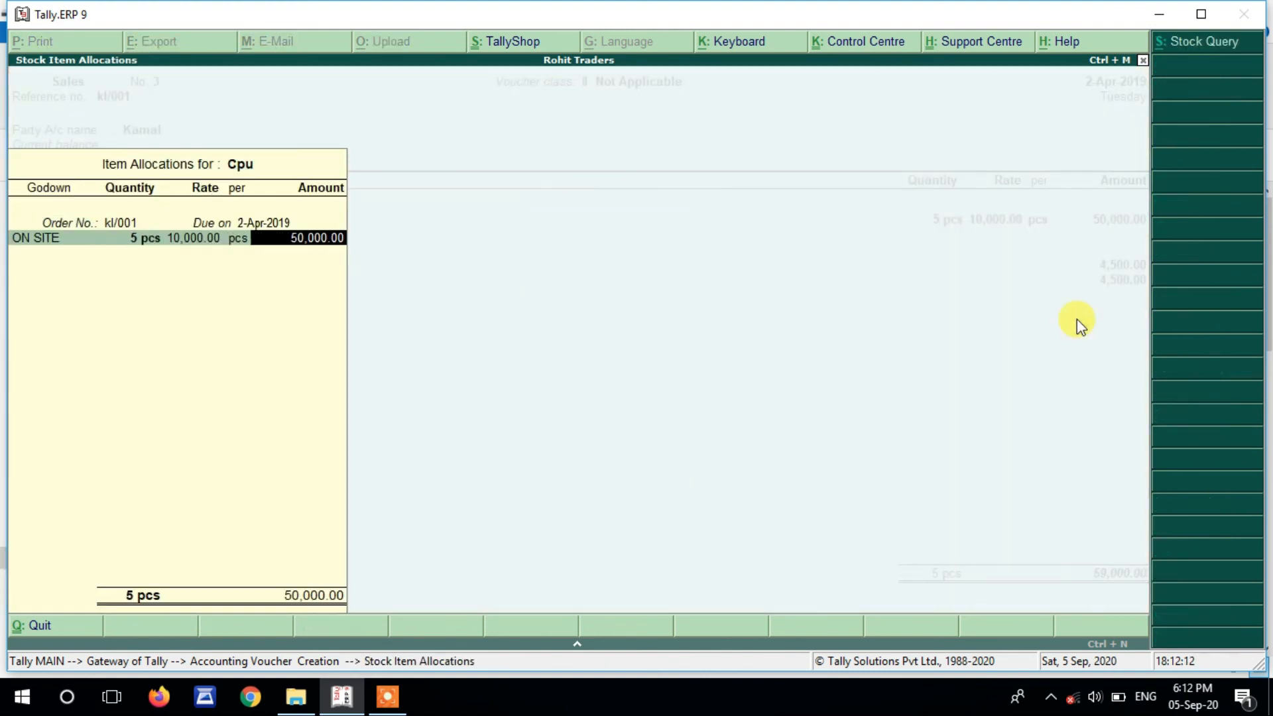
pyautogui.press('Return')
pyautogui.press('Return')
pyautogui.press('Return')
pyautogui.press('Return')
pyautogui.press('Return')
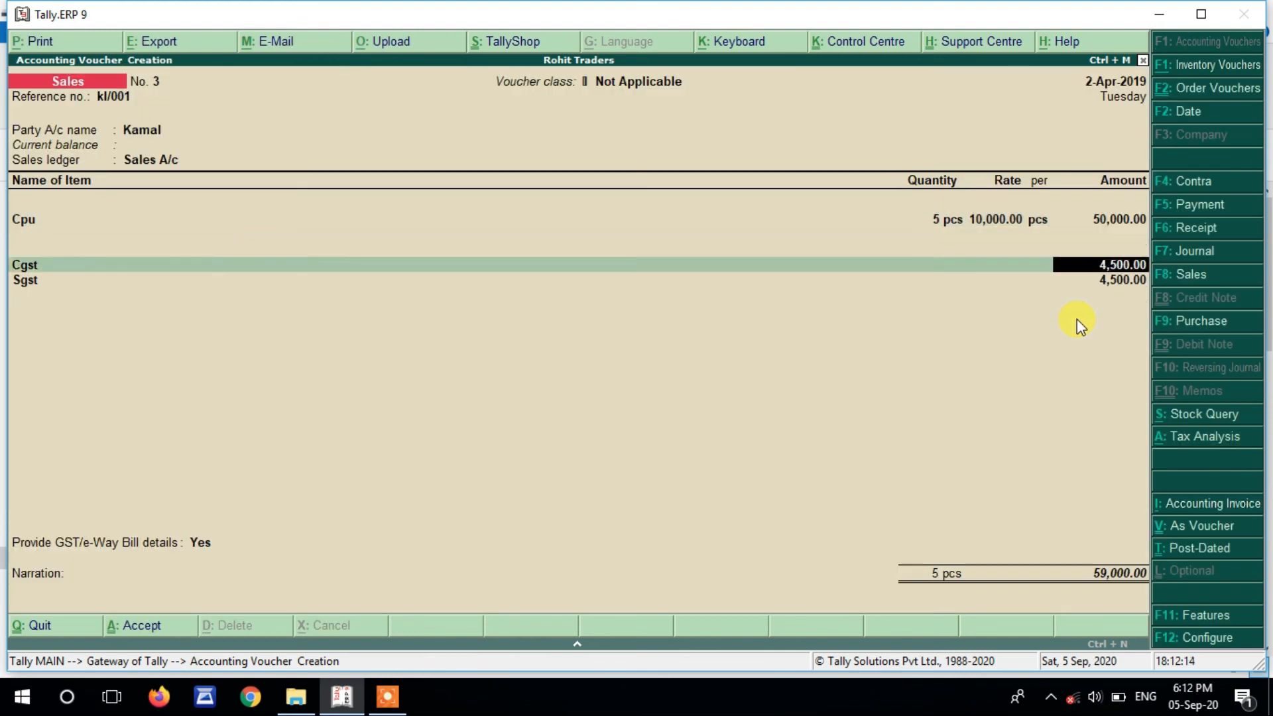
# - Save the sales voucher with its Cgst and Sgst amounts and return to the Gateway of Tally
pyautogui.hotkey('ctrl', 'a')
pyautogui.press('Escape')
pyautogui.press('Return')
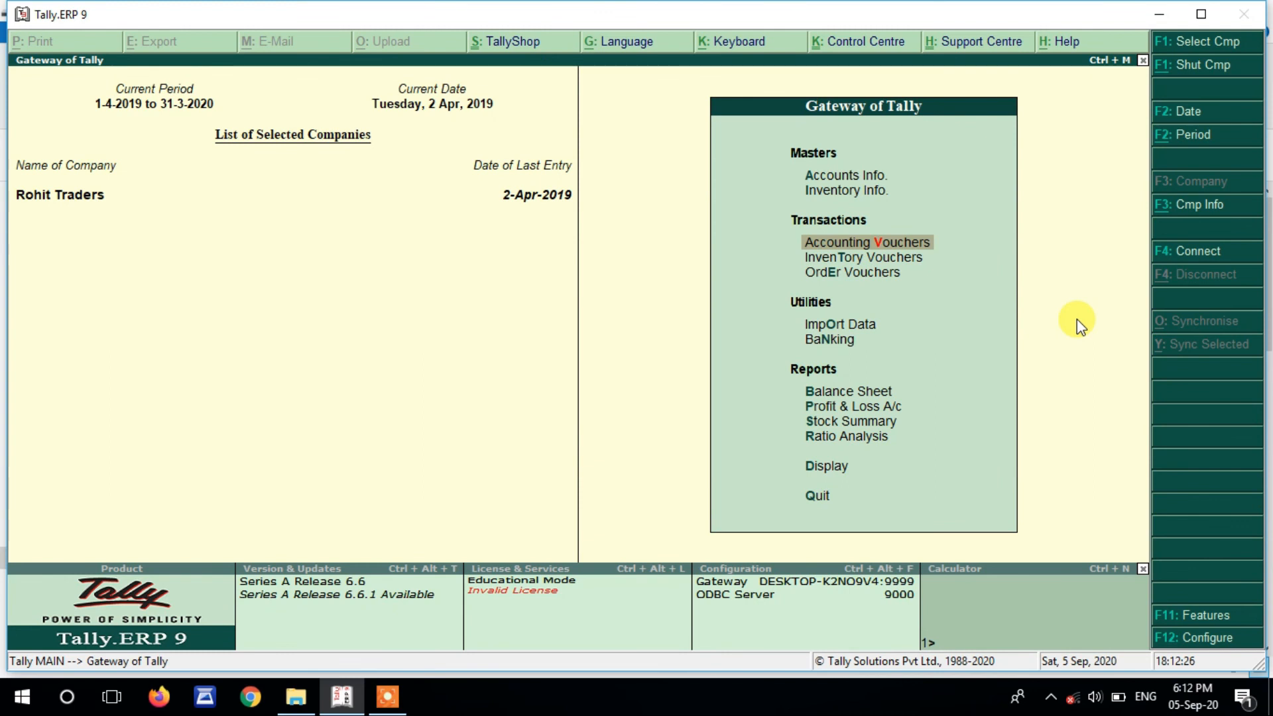
# - Open the Statements of Inventory from the display reports
pyautogui.press('d')
pyautogui.press('Down')
pyautogui.press('Down')
pyautogui.press('Down')
pyautogui.press('Down')
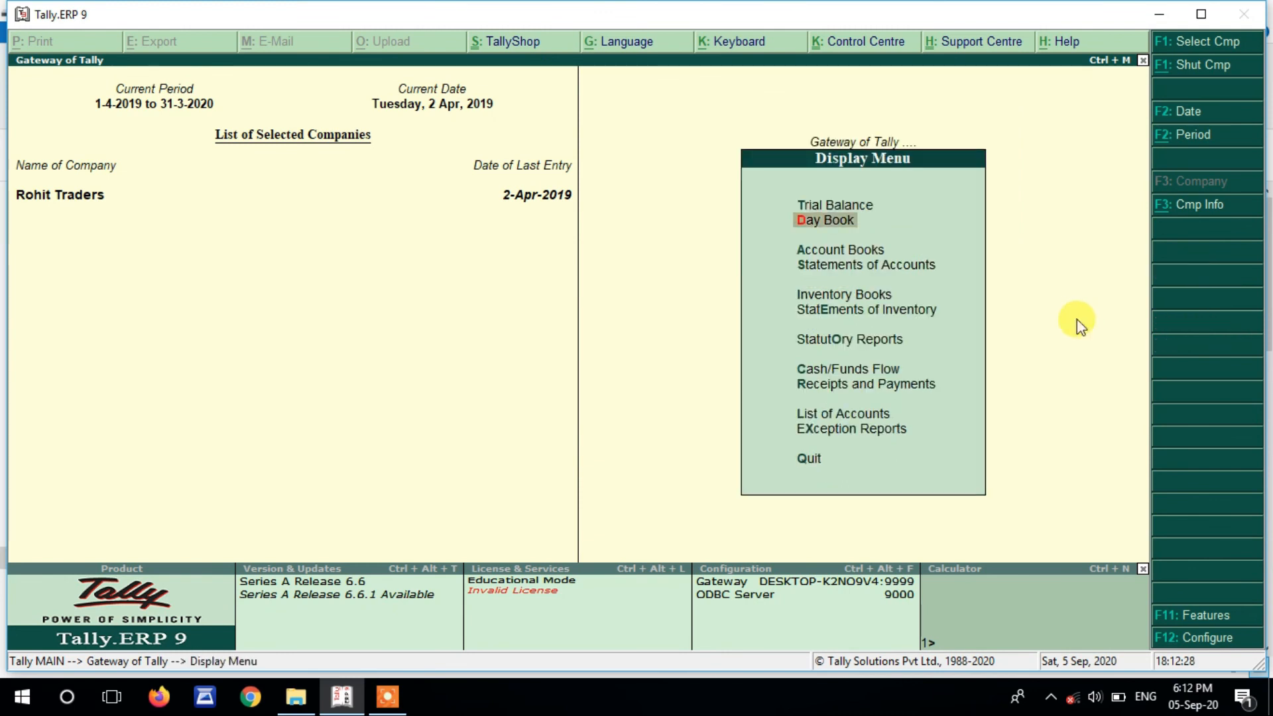
pyautogui.press('Down')
pyautogui.press('Return')
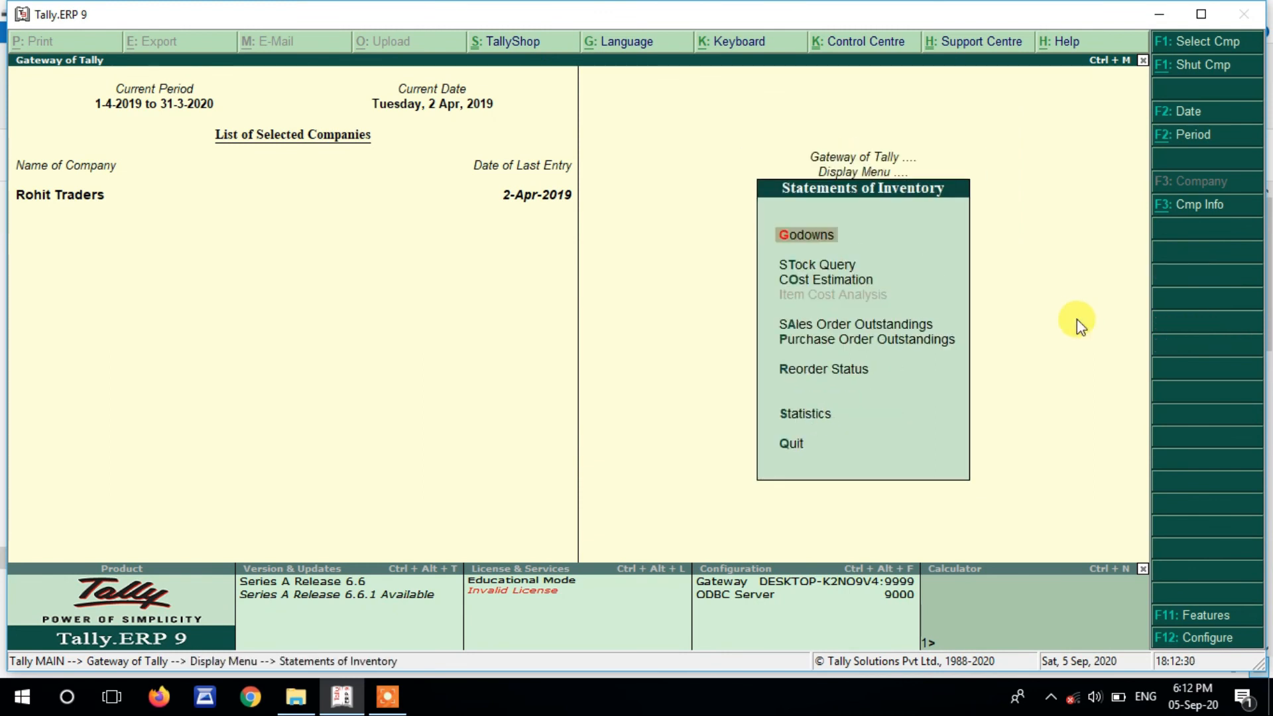
# - Open the Sales Order Outstandings reports within the Statements of Inventory
pyautogui.press('Down')
pyautogui.press('Down')
pyautogui.press('Down')
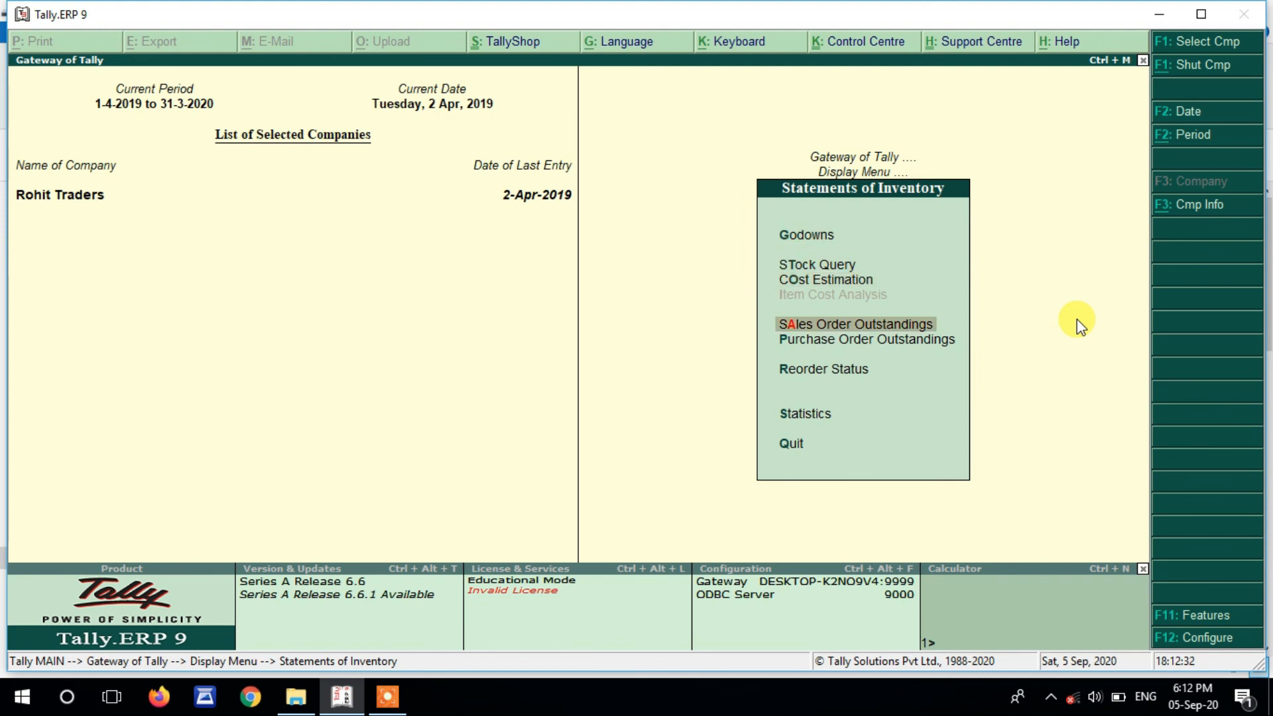
pyautogui.press('Return')
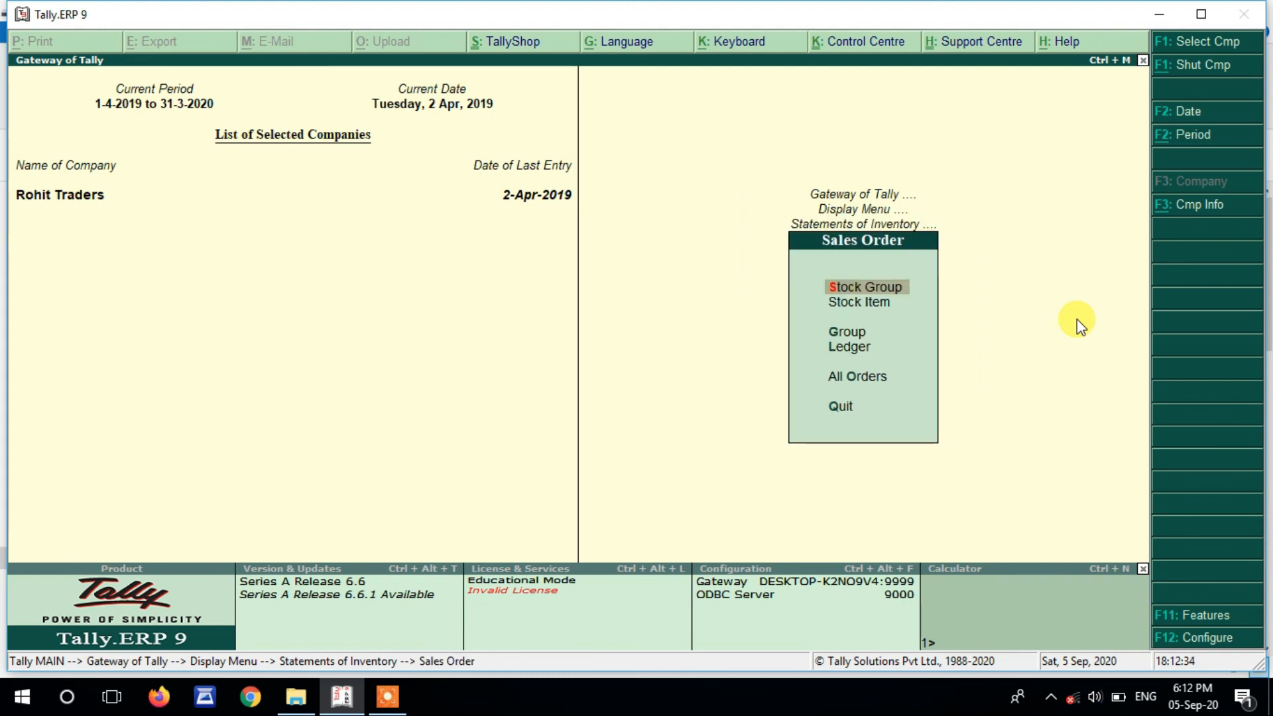
# - Display the All Orders report to check the outstanding sales orders, and leave the report
pyautogui.press('Down')
pyautogui.press('Down')
pyautogui.press('Down')
pyautogui.press('Down')
pyautogui.press('Return')
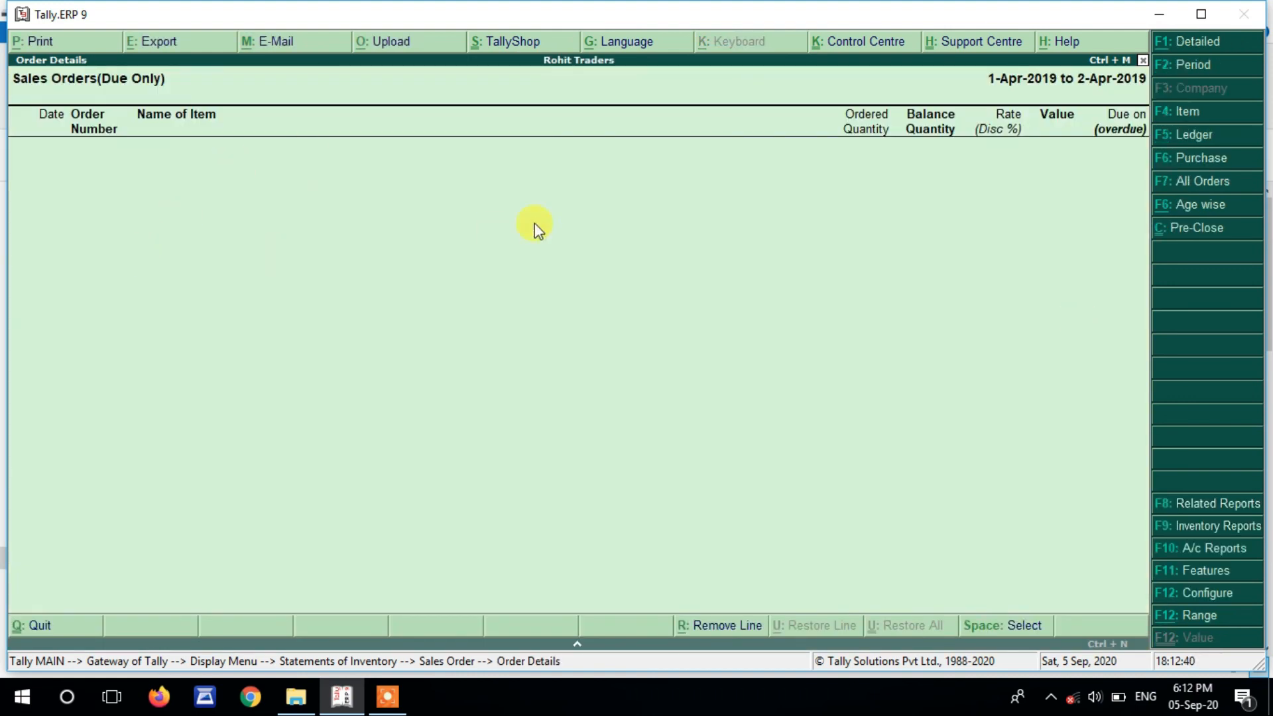
pyautogui.press('Escape')
pyautogui.press('Escape')
pyautogui.press('Escape')
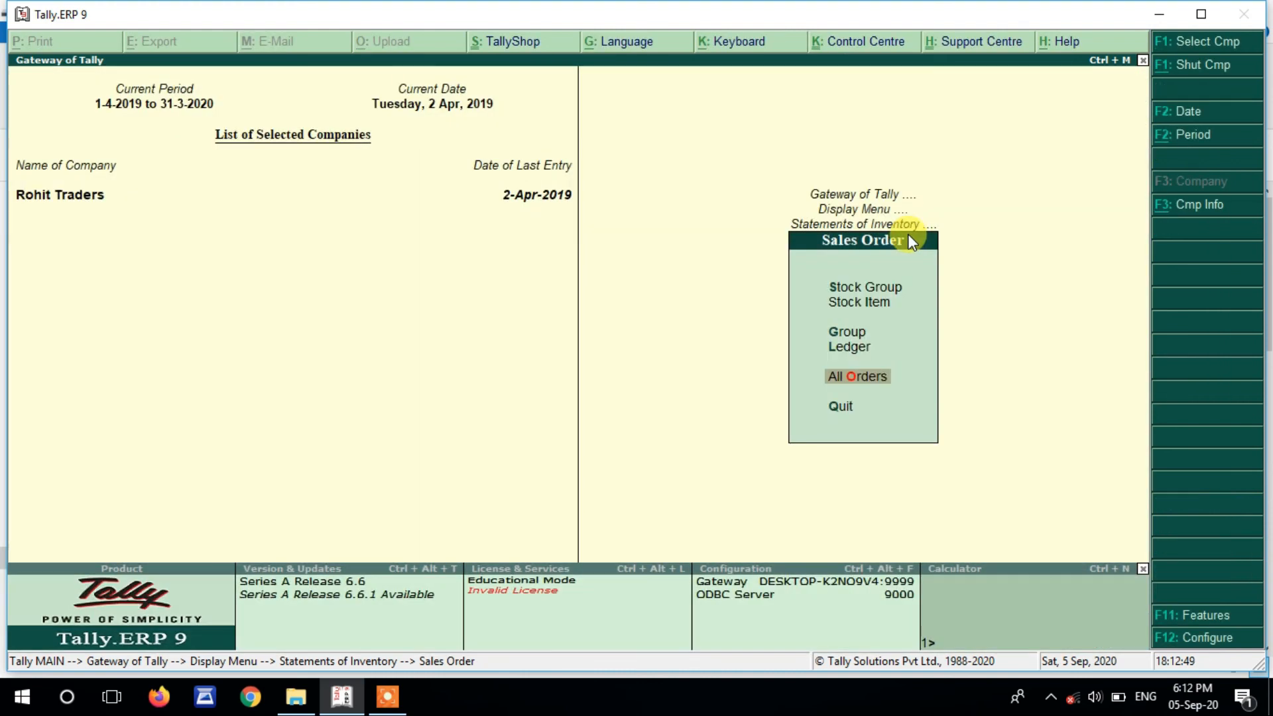